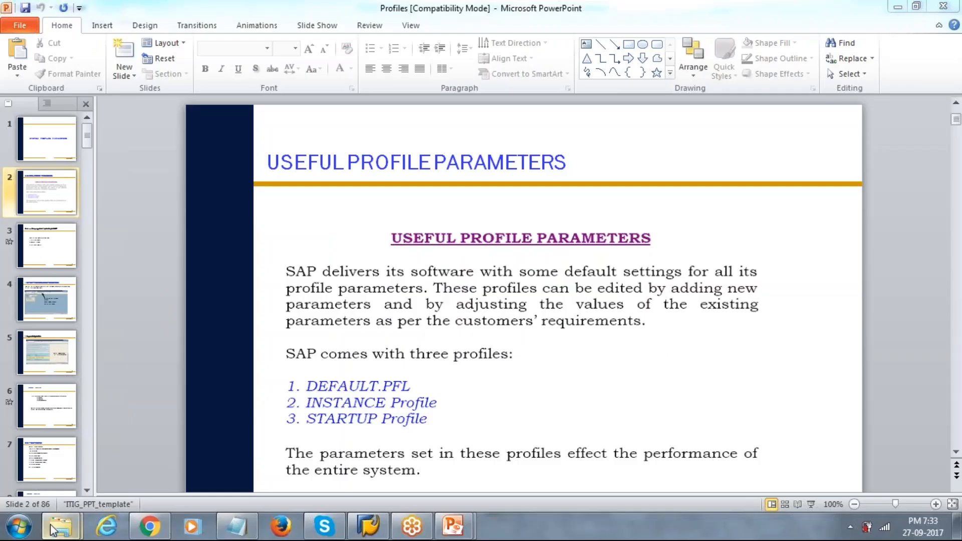
Open the SAP materials (1) folder on Local Disk (F:) in Explorer
mouse_move(60, 526)
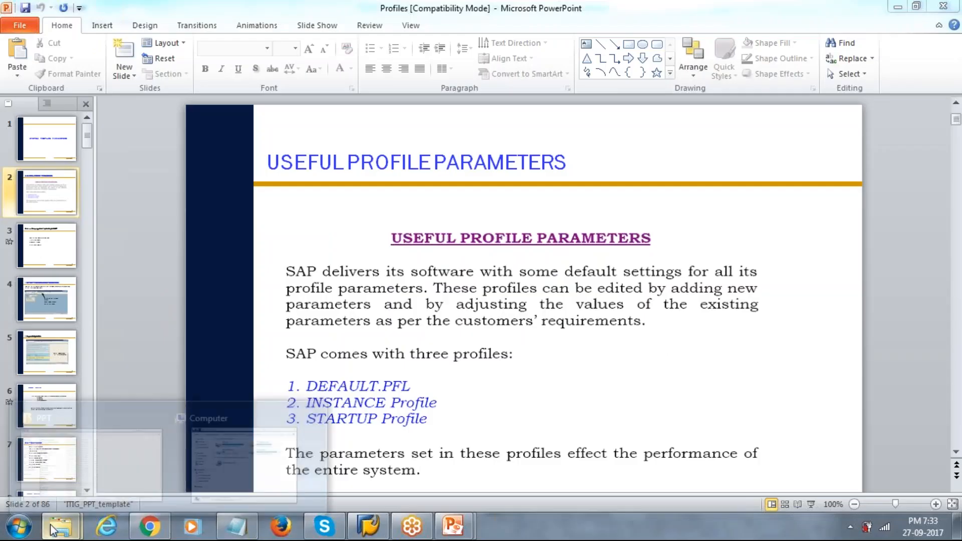
left_click(86, 451)
left_click(71, 268)
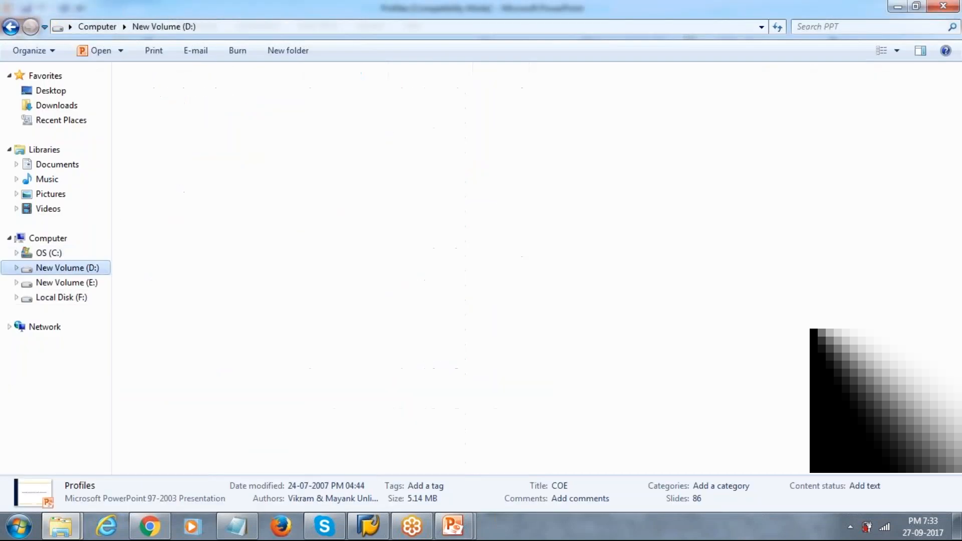
left_click(94, 284)
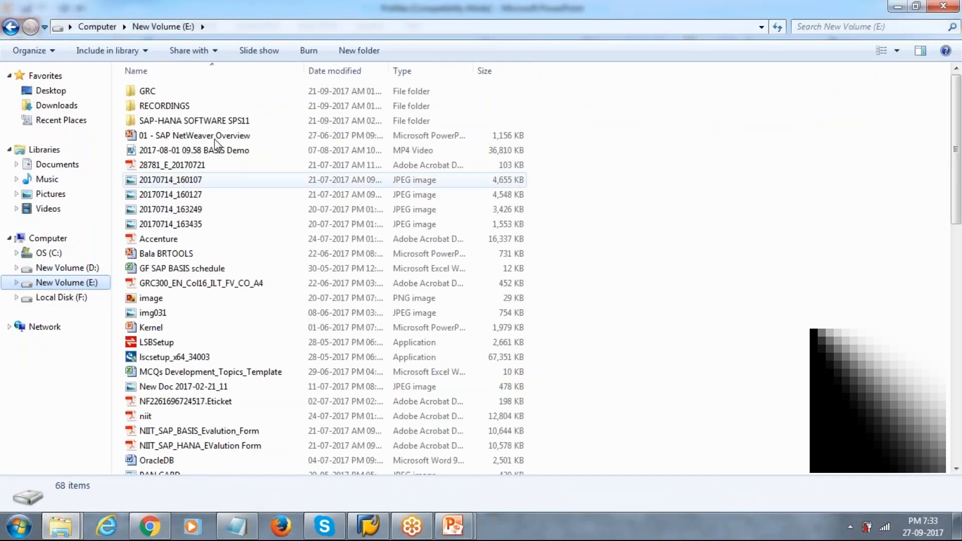
left_click(75, 297)
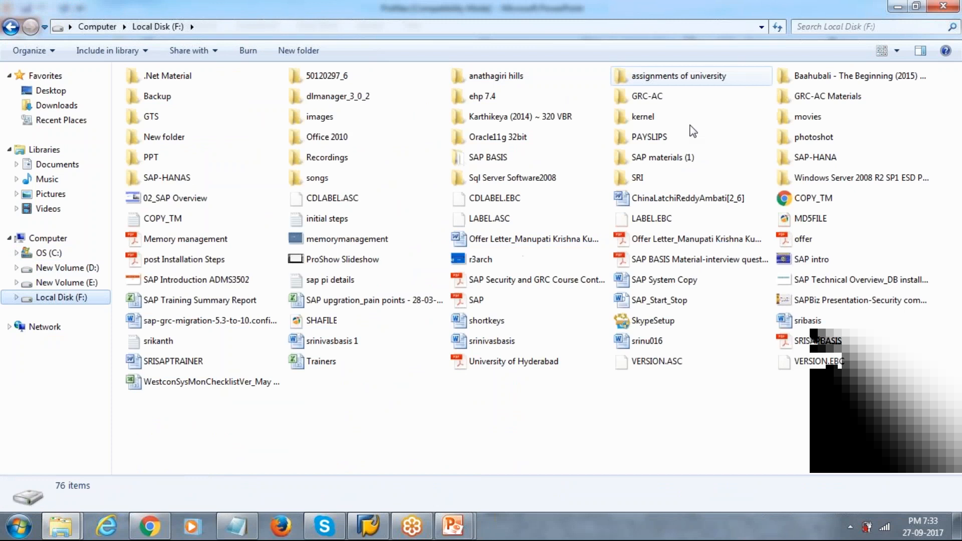
double_click(670, 156)
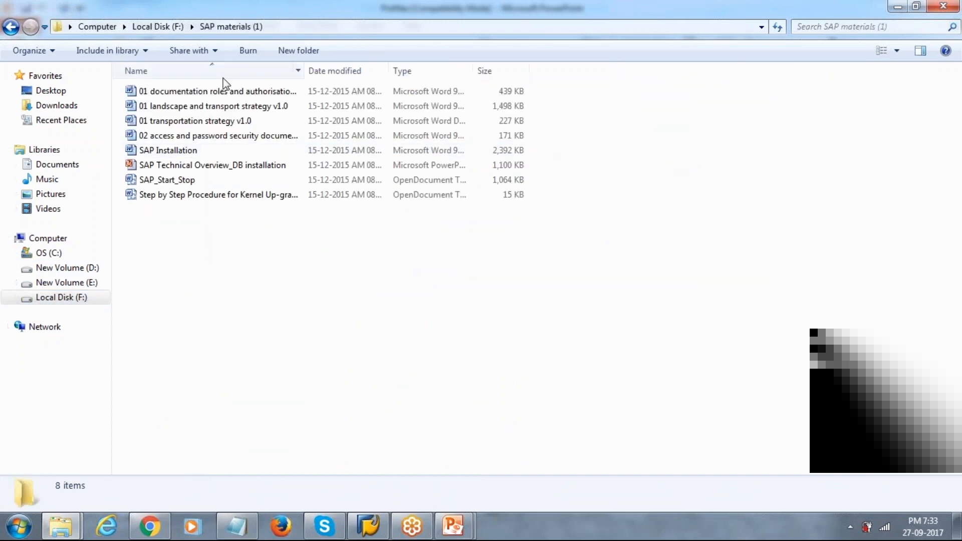
Open the 02 access and password security document in Word
left_click(225, 92)
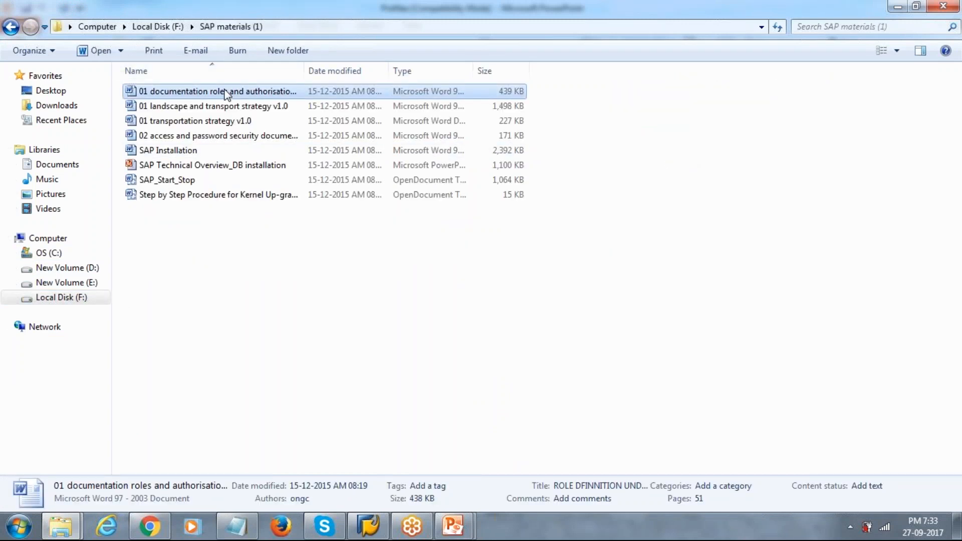
key("Down")
key("Down")
key("Up")
key("Up")
left_click(248, 122)
left_click(243, 134)
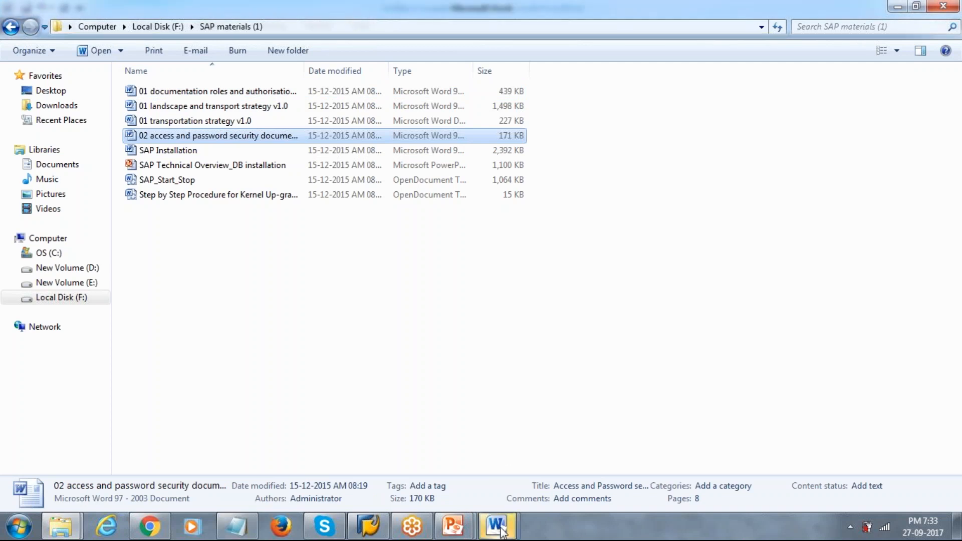
left_click(502, 531)
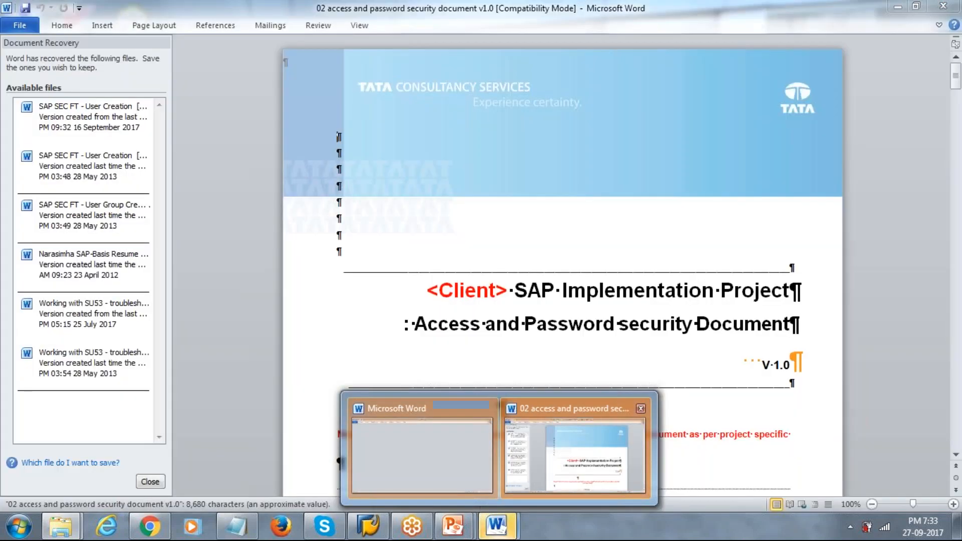
Dismiss Word's Document Recovery, keeping the recovered files to view later
left_click(557, 462)
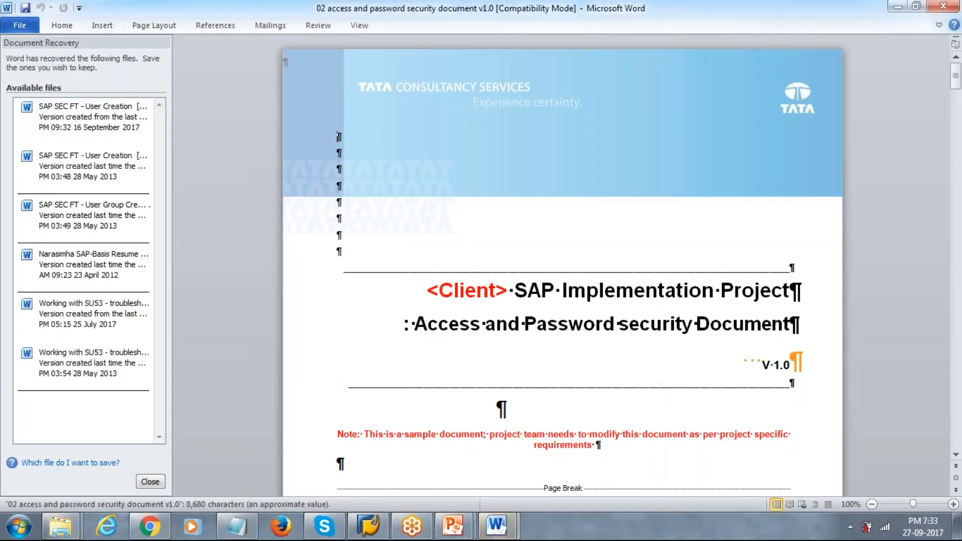
left_click(150, 482)
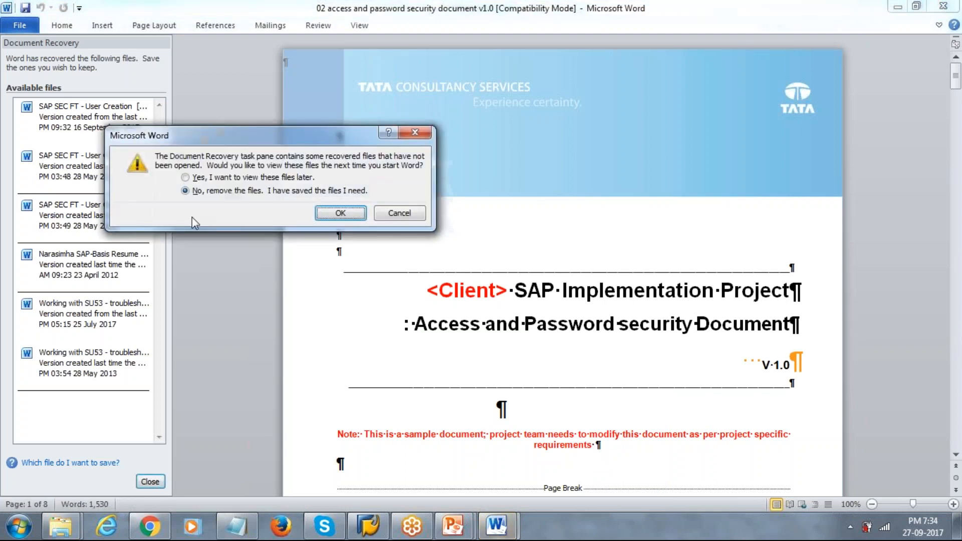
left_click(185, 177)
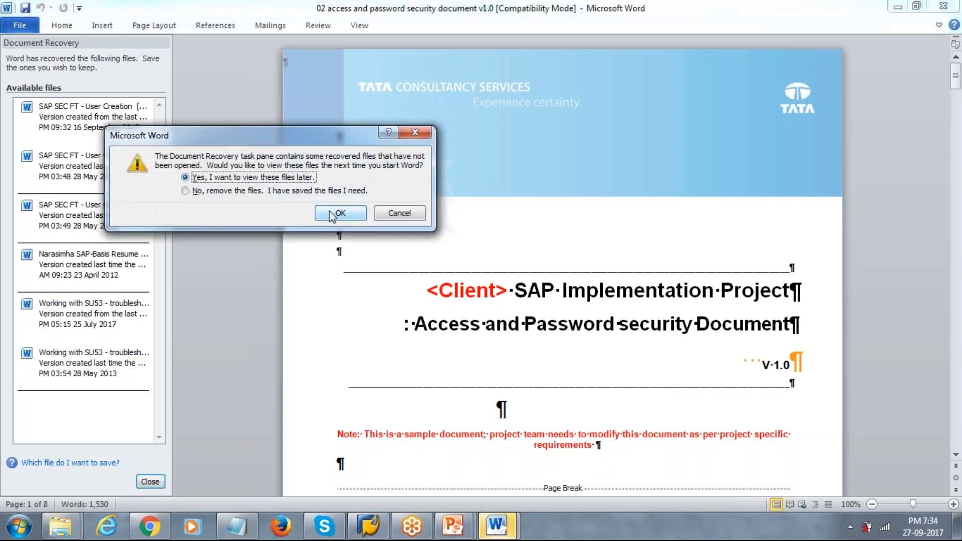
left_click(331, 216)
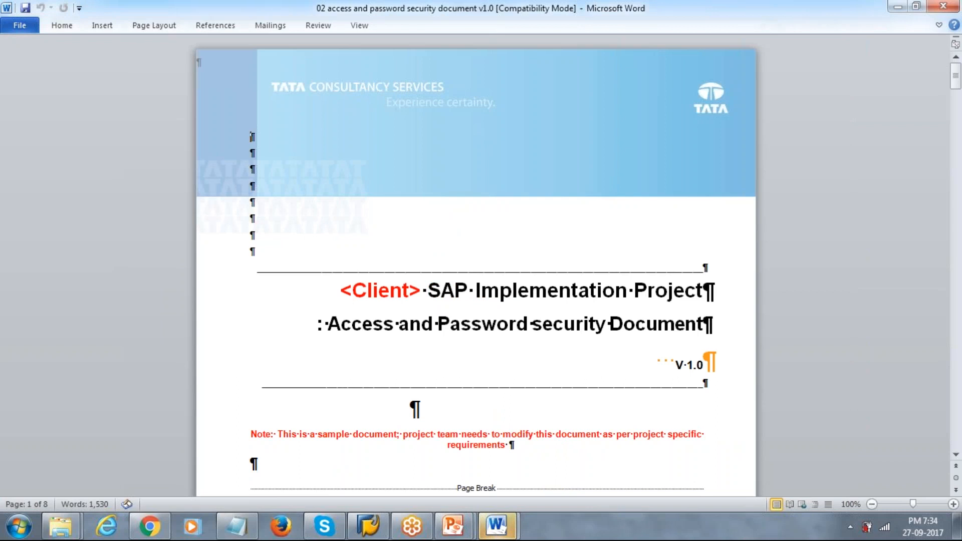
Move past the contents and Introduction to the password parameters table on page 5
key("Down")
key("Down")
key("Down")
key("Down")
key("Down")
key("Down")
key("Down")
key("Down")
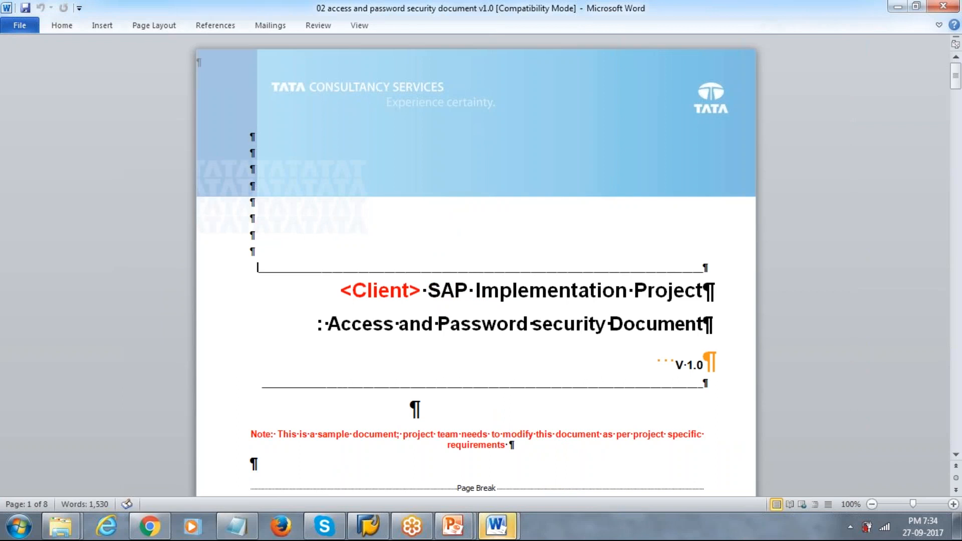
scroll(479, 482, "down", 8)
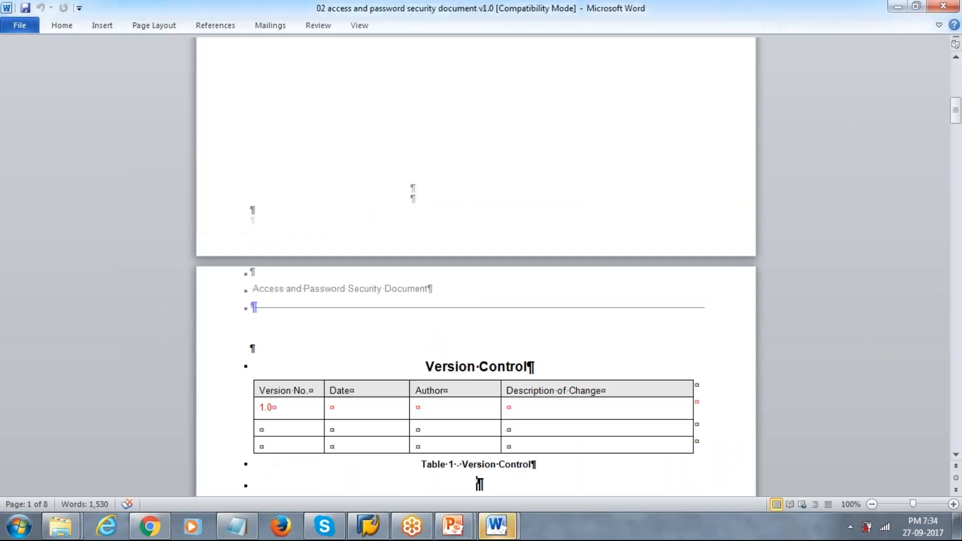
key("Down")
key("Down")
key("Down")
key("Down")
key("Down")
key("Down")
key("Down")
key("Down")
key("Down")
key("Down")
key("Down")
key("Down")
key("Down")
key("Down")
key("Down")
key("Down")
key("Down")
key("Down")
key("Down")
key("Down")
key("Up")
key("Up")
key("Up")
key("Up")
key("Up")
key("Up")
key("Up")
key("Up")
key("Up")
key("Up")
key("Up")
key("Up")
key("Up")
key("Up")
key("Up")
key("Up")
key("Up")
key("Up")
key("Up")
key("Up")
key("Down")
key("Down")
key("Down")
key("Down")
key("Down")
key("Down")
key("Down")
key("Down")
key("Down")
key("Down")
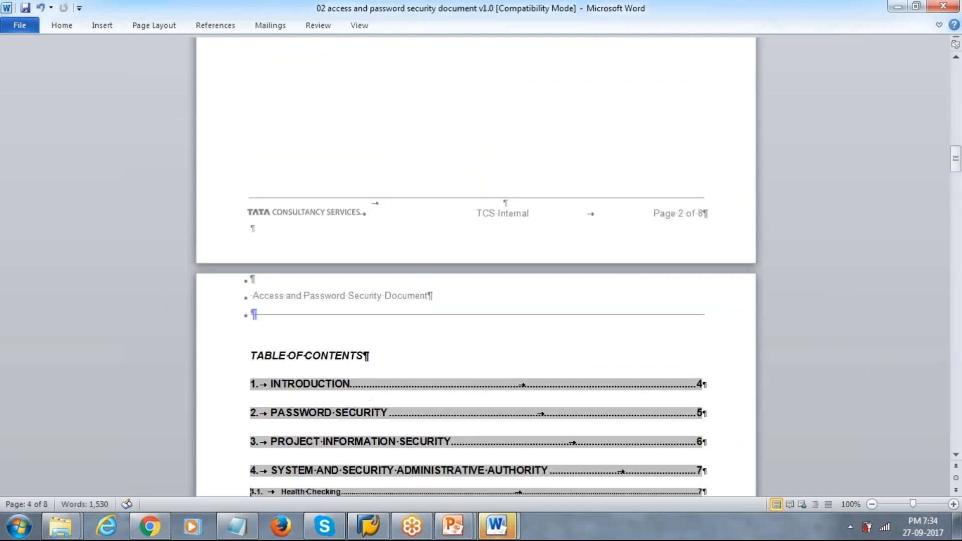
key("Down")
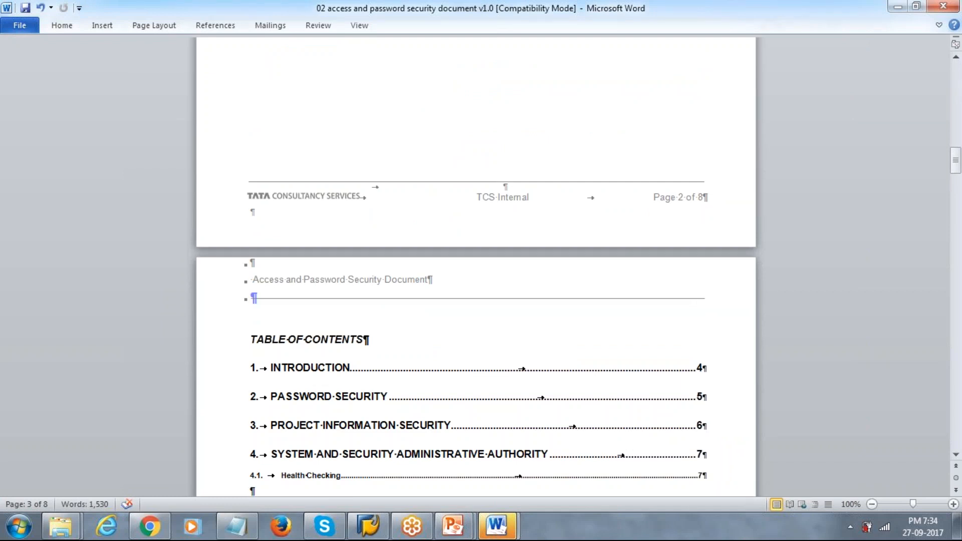
key("Down")
key("Down")
key("Down")
key("Down")
key("Down")
key("Down")
key("Down")
key("Down")
key("Down")
key("Down")
key("Down")
key("Down")
key("Down")
key("Down")
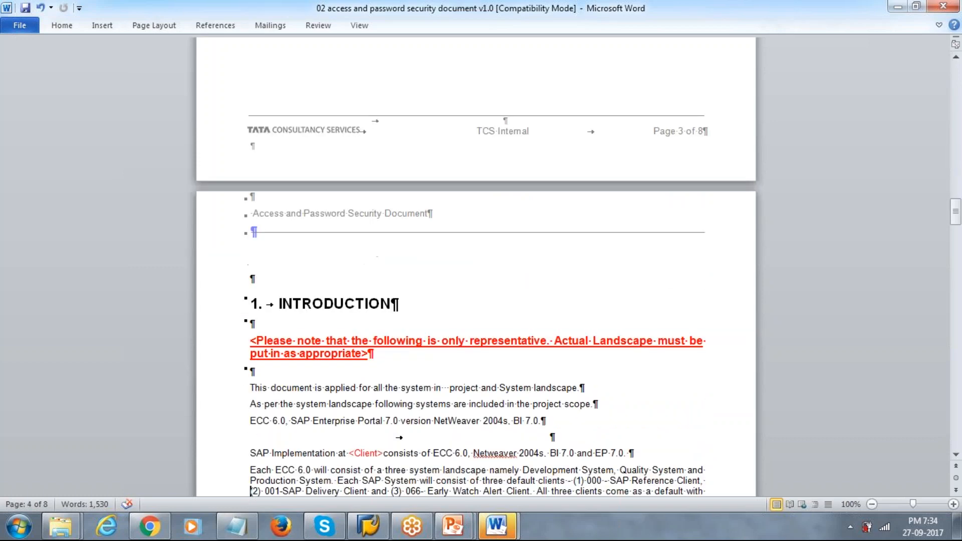
key("Down")
key("Down")
key("Down")
key("Down")
key("Down")
key("Down")
key("Down")
key("Down")
key("Down")
key("Down")
key("Down")
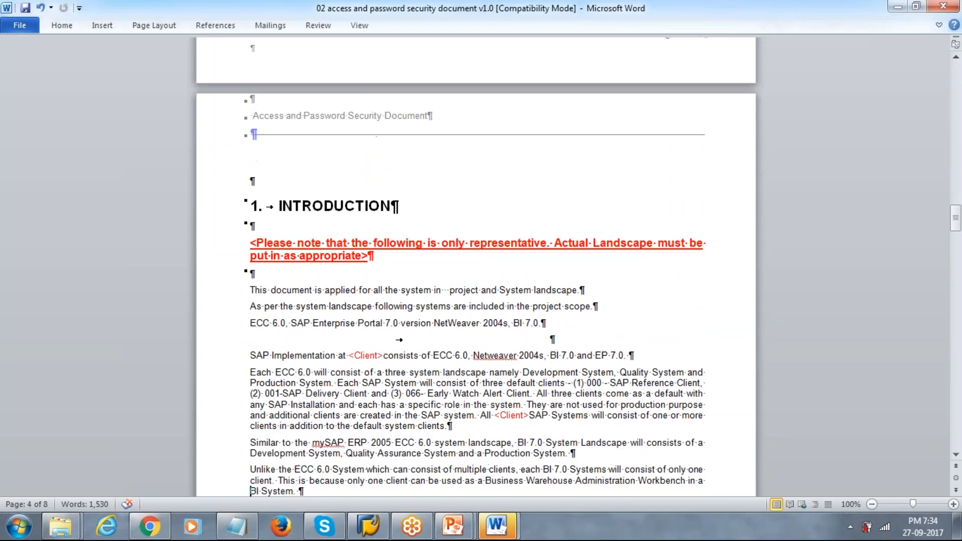
key("Down")
key("Down")
key("Down")
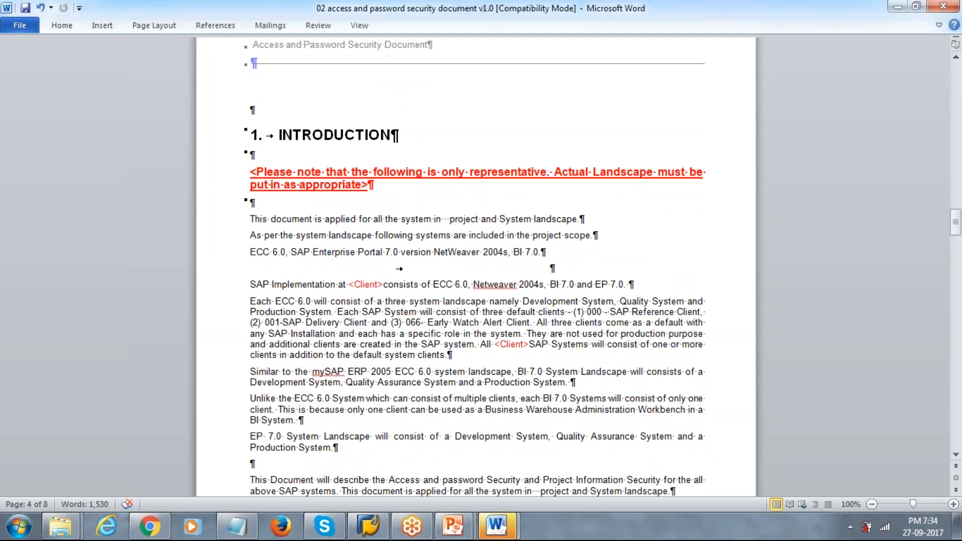
key("Down")
key("Down")
key("Down")
key("Down")
key("Down")
key("Down")
key("Down")
key("Down")
key("Down")
key("Down")
key("Down")
key("Down")
key("Down")
key("Down")
key("Down")
key("Down")
key("Down")
key("Down")
key("Down")
key("Down")
key("Down")
key("Down")
key("Down")
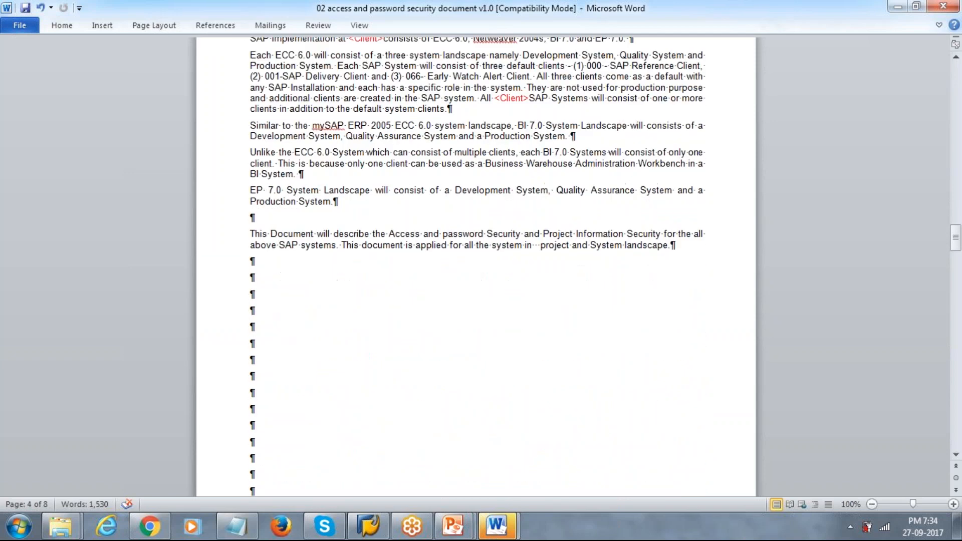
key("Down")
key("Down")
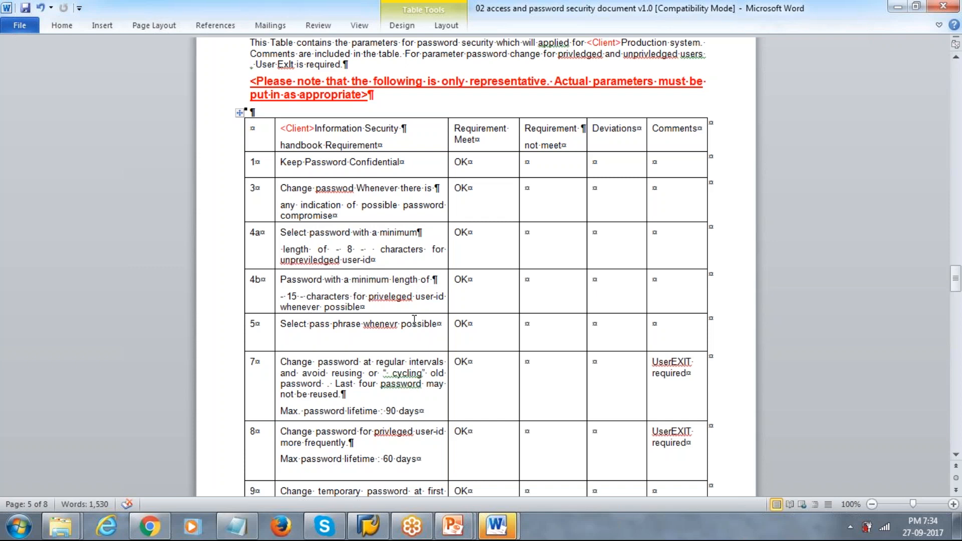
scroll(357, 356, "down", 1)
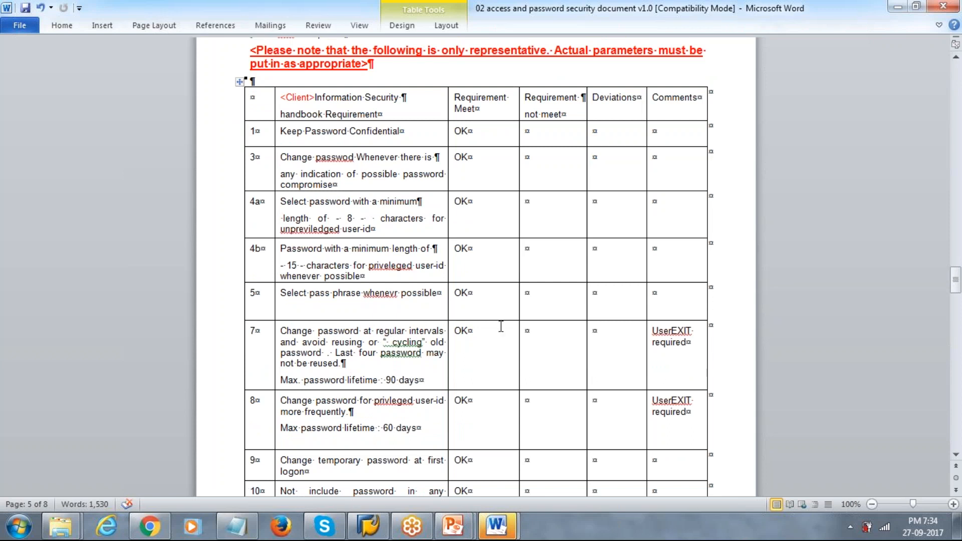
key("Down")
key("Down")
key("Down")
key("Down")
key("Down")
key("Down")
key("Down")
key("Down")
key("Down")
left_click(384, 376)
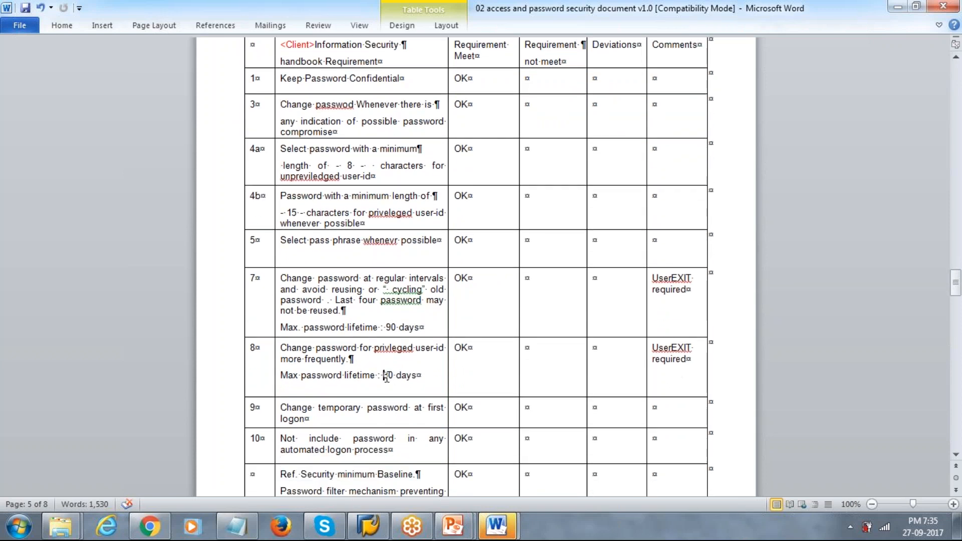
key("Down")
key("Down")
key("Down")
key("Down")
key("Down")
key("Down")
key("Down")
key("Down")
key("Down")
key("Down")
key("Down")
key("Down")
key("Down")
key("Down")
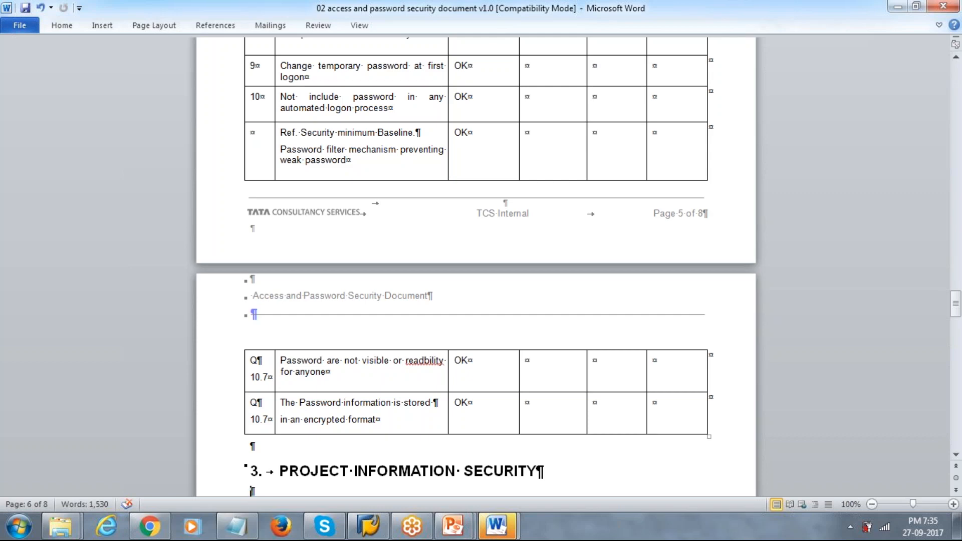
Start a new Gmail message with the access/password security and roles/authorisation documents attached
left_click(160, 527)
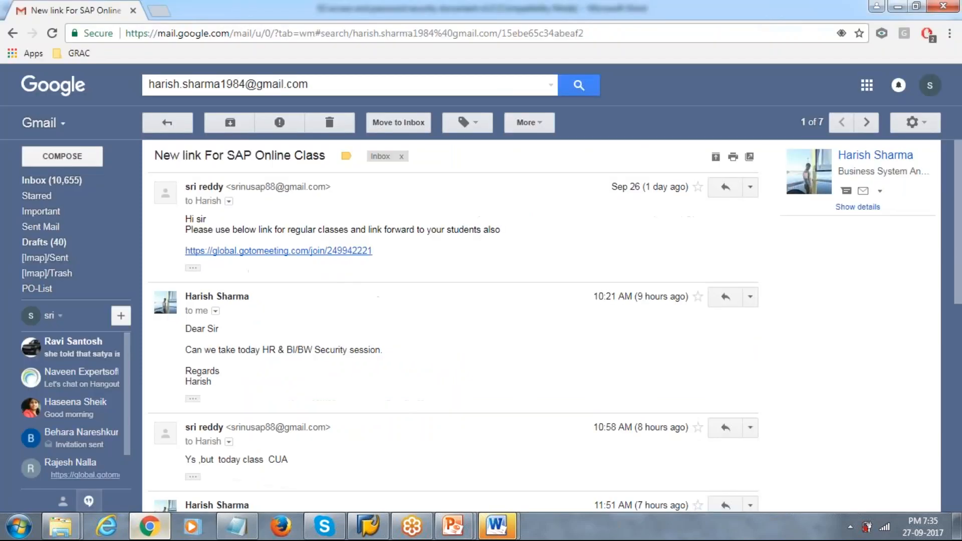
left_click(50, 180)
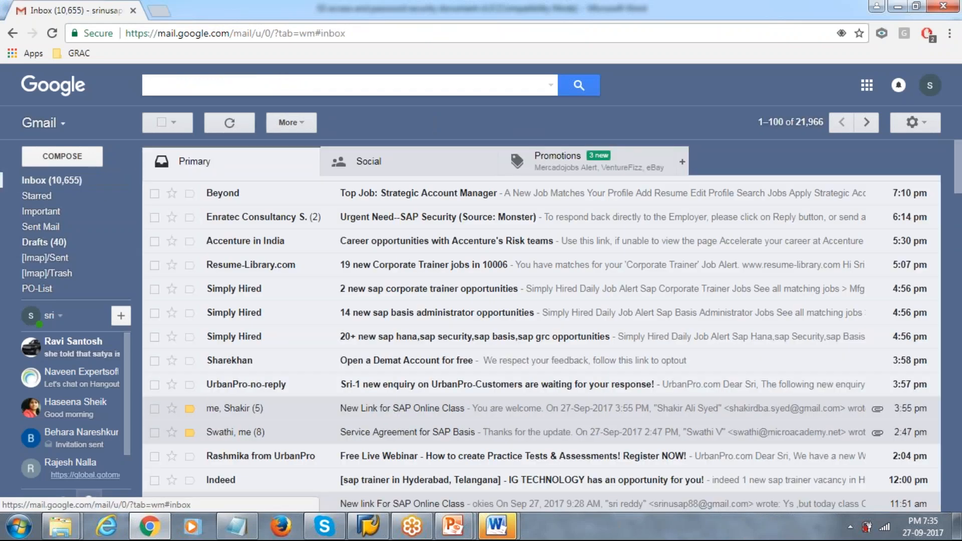
left_click(59, 153)
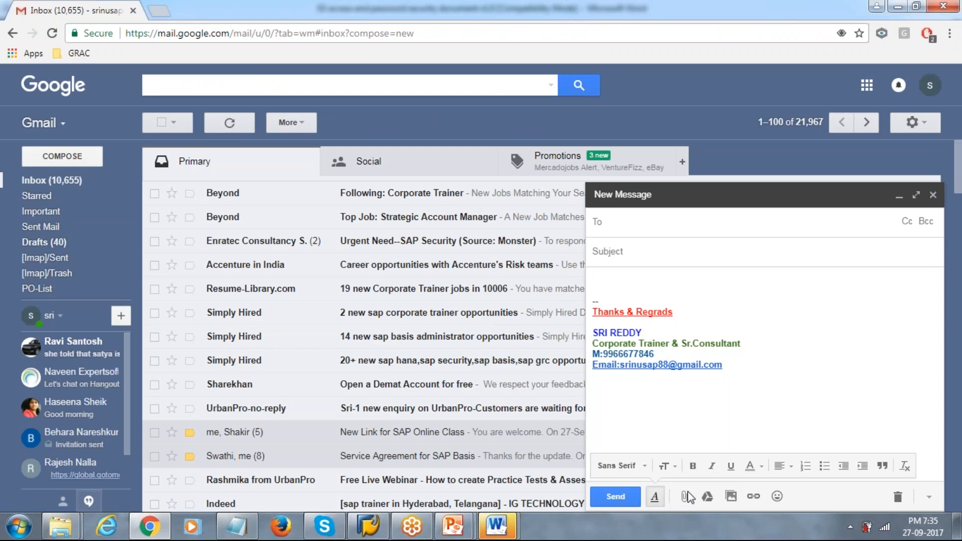
left_click(684, 496)
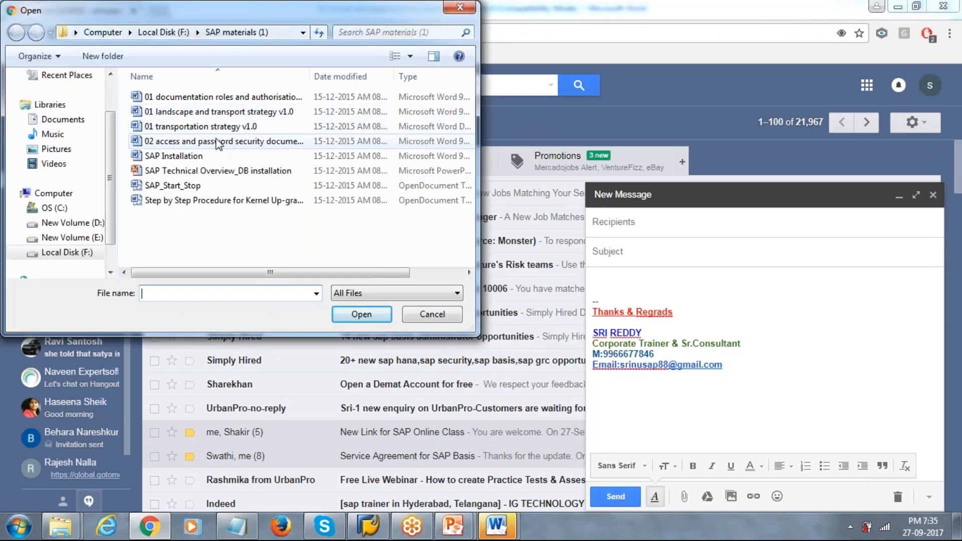
left_click(218, 141)
left_click(229, 103, "ctrl")
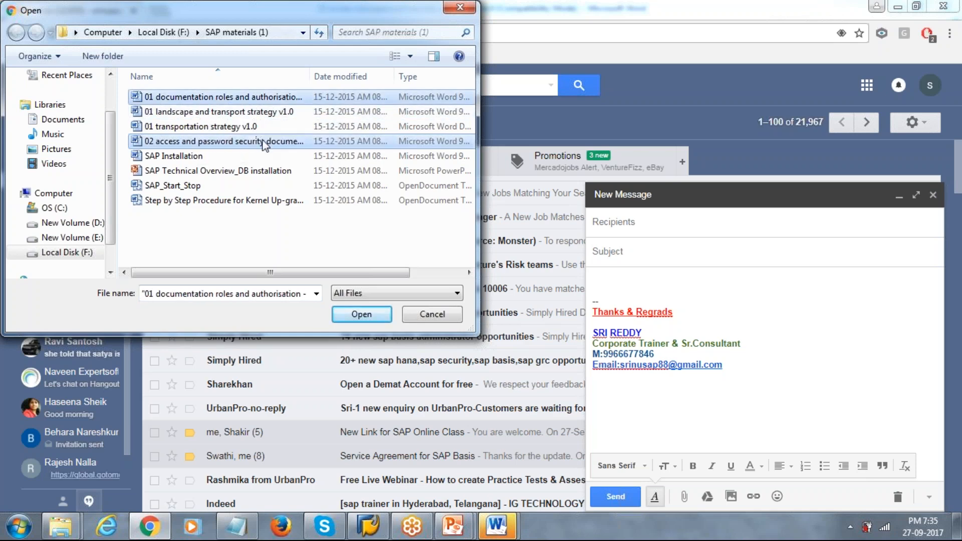
left_click(347, 314)
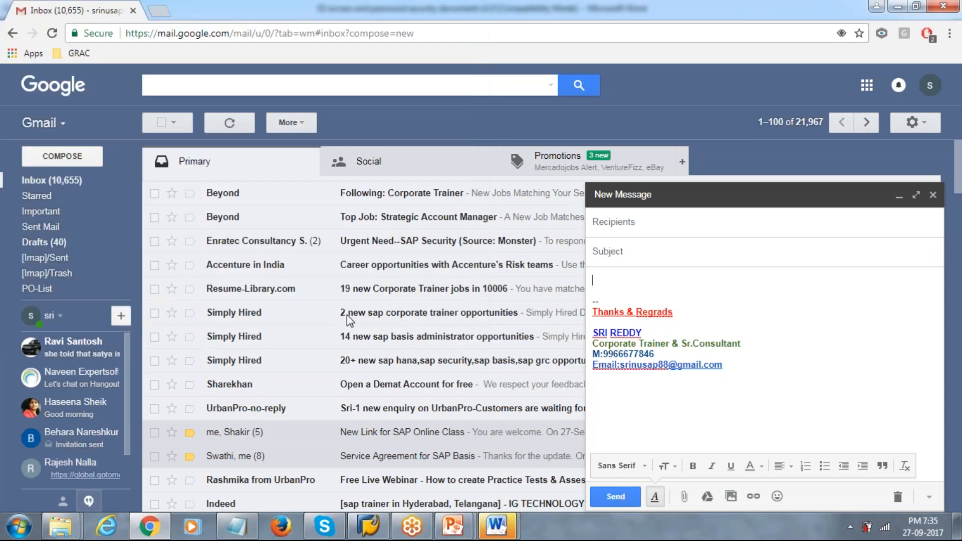
Address the email to the chosen contact and enter the subject 'Security Doc'
type("haris")
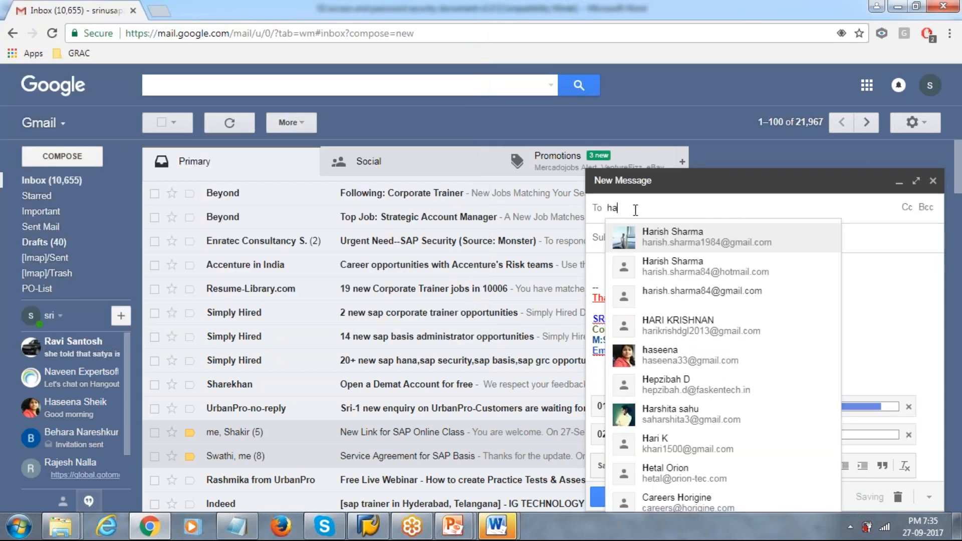
left_click(690, 239)
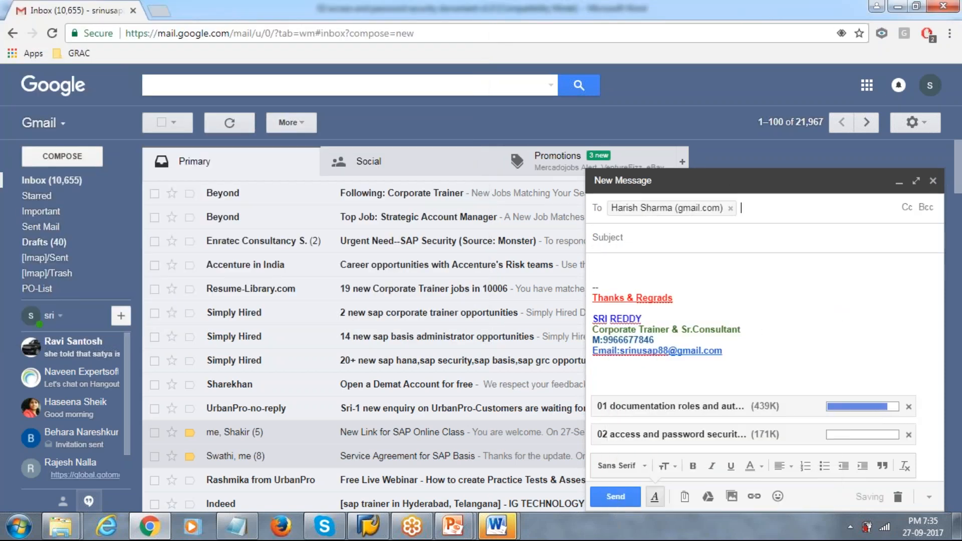
type("S")
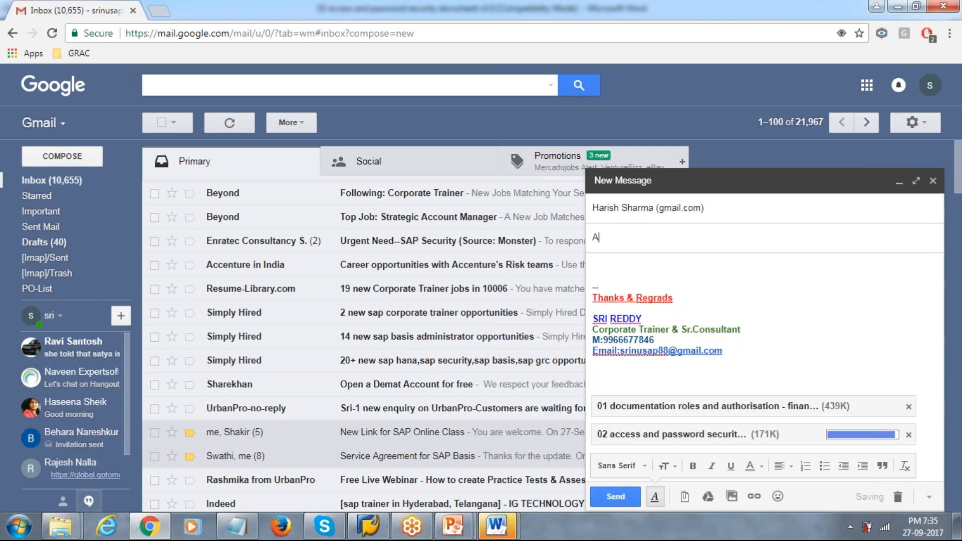
type("e")
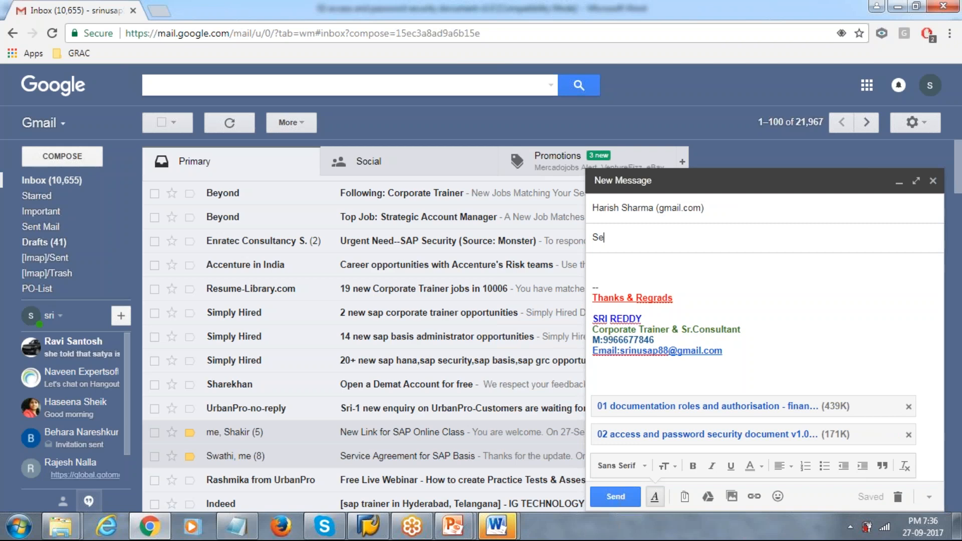
type("curity Pa")
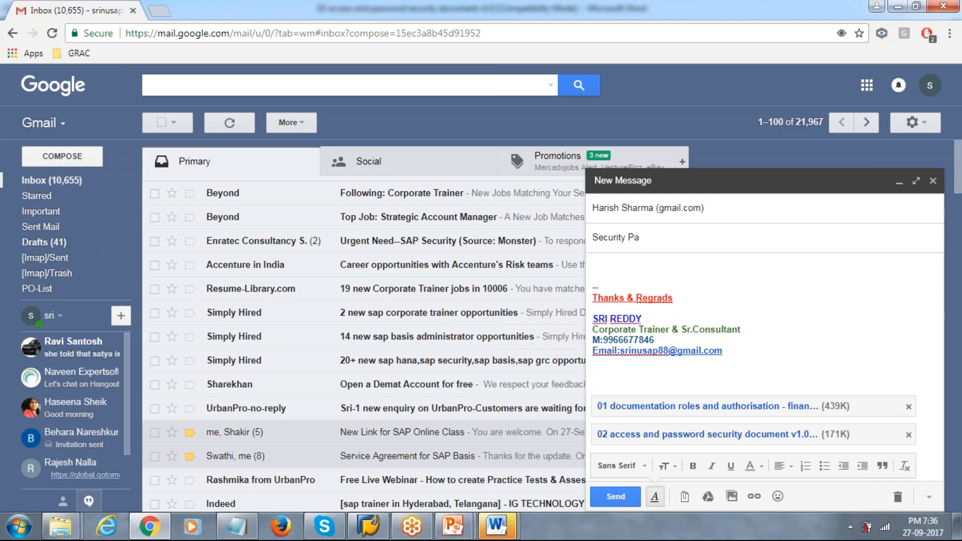
key("BackSpace")
key("BackSpace")
type("DCO")
key("BackSpace")
key("BackSpace")
type("ou")
Write 'HI' and 'PFA' in the body, send the email, and minimize Chrome
key("BackSpace")
type("c")
left_click(669, 265)
type("hi")
key("BackSpace")
key("BackSpace")
type("HI")
key("Return")
key("Return")
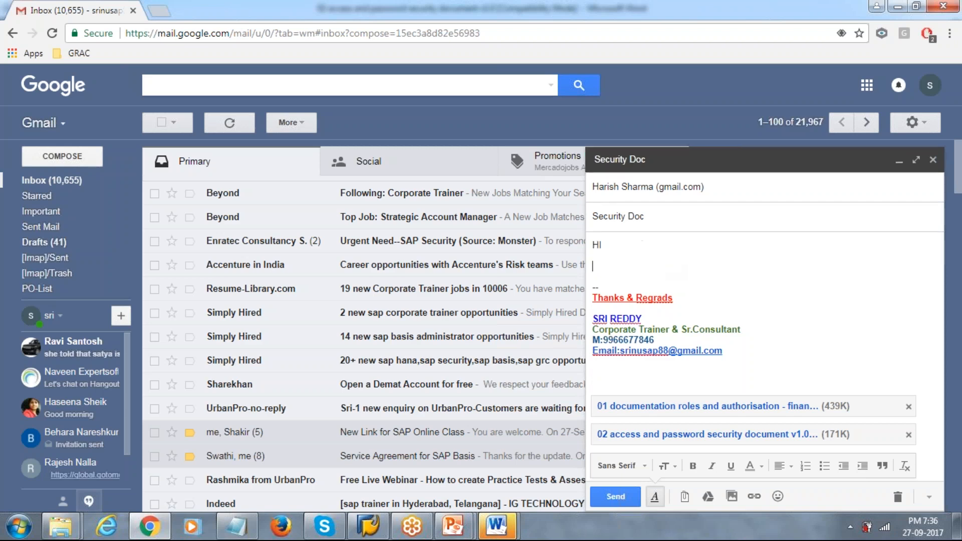
type("PFA")
left_click(616, 497)
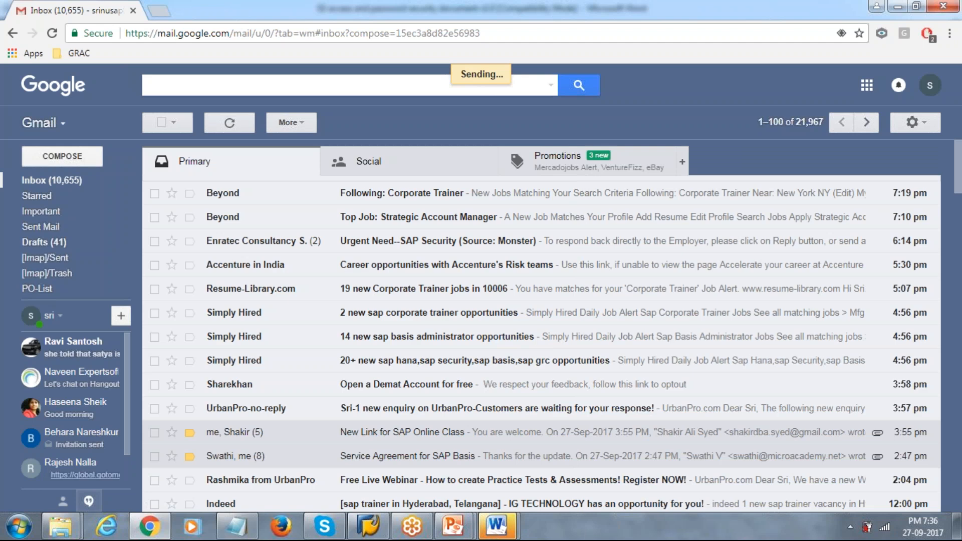
left_click(893, 6)
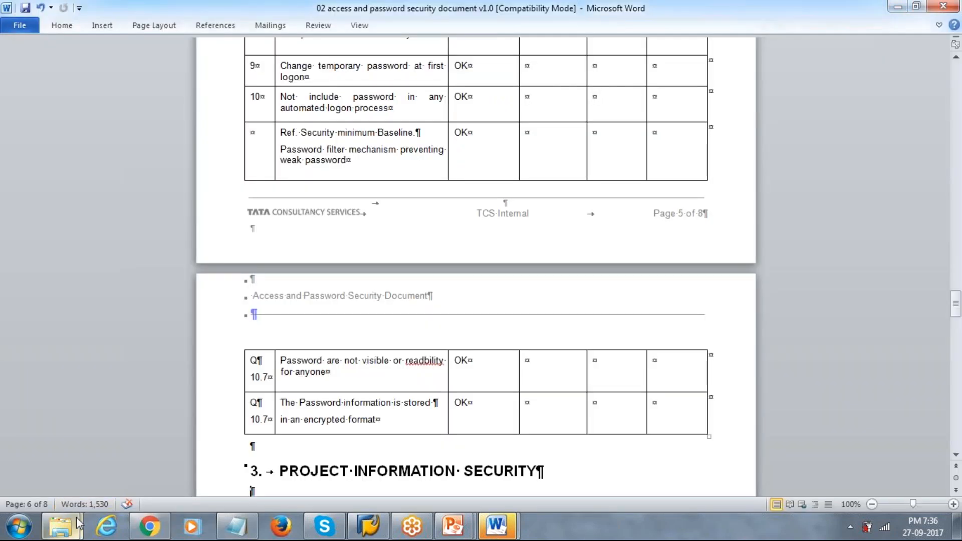
Browse New Volume (D:) through SRISAP-SOFT and D_Drive into the Daily work List folder
mouse_move(76, 517)
left_click(127, 467)
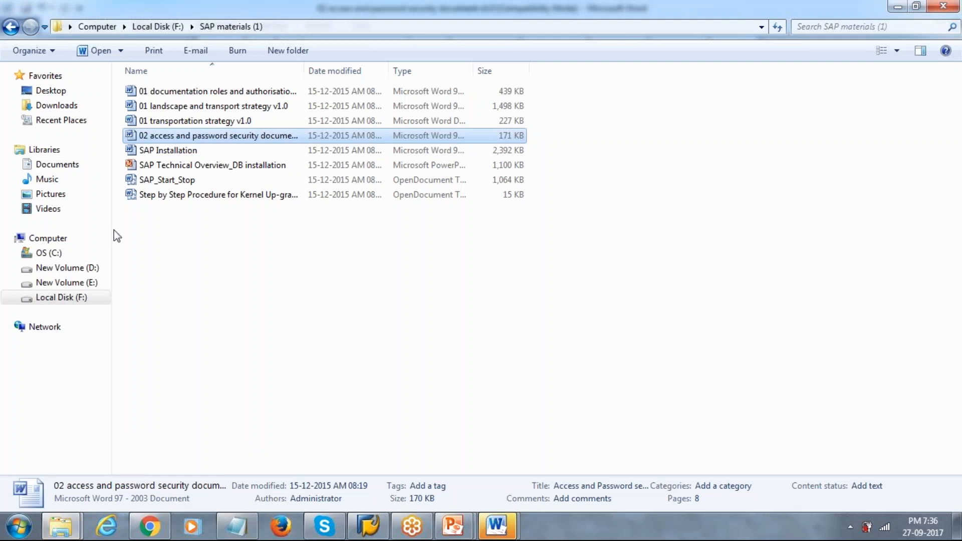
left_click(75, 282)
left_click(85, 273)
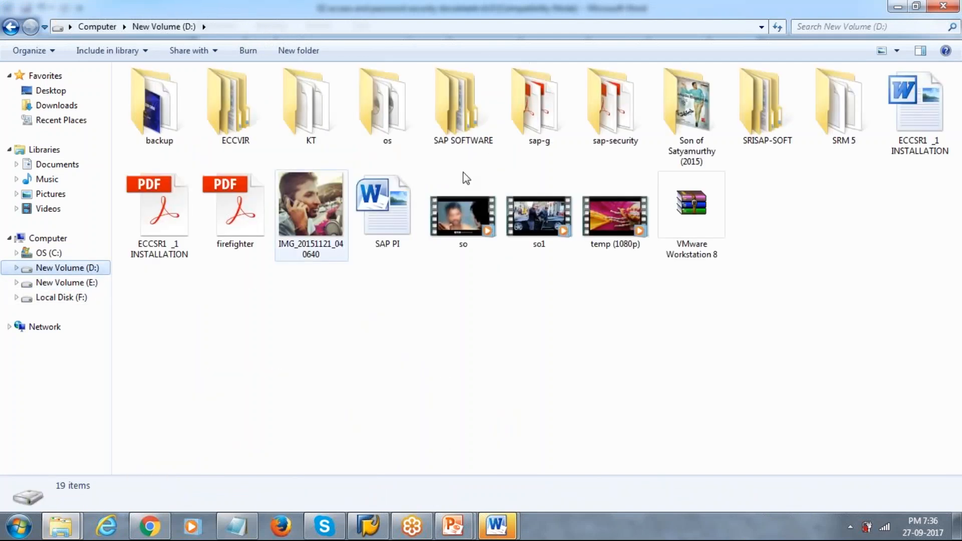
double_click(771, 97)
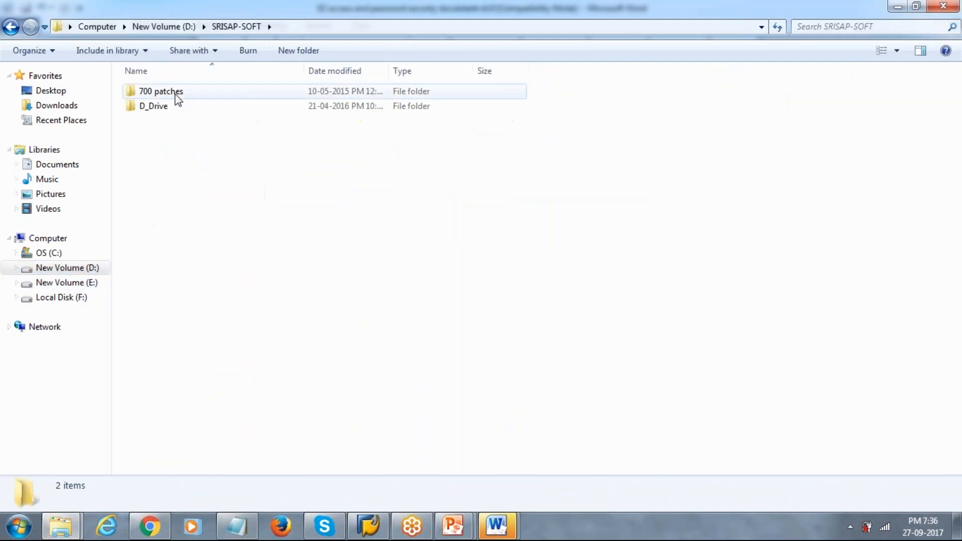
double_click(167, 106)
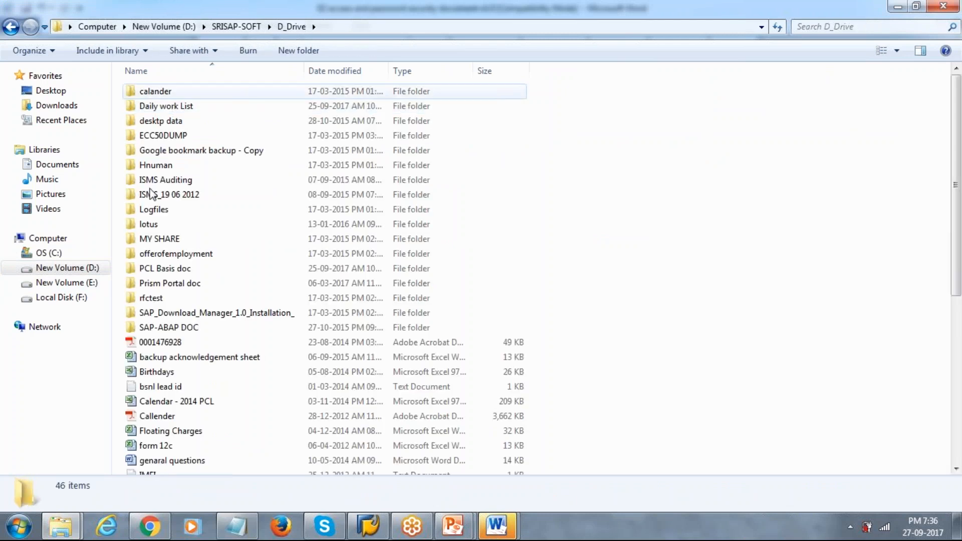
double_click(181, 105)
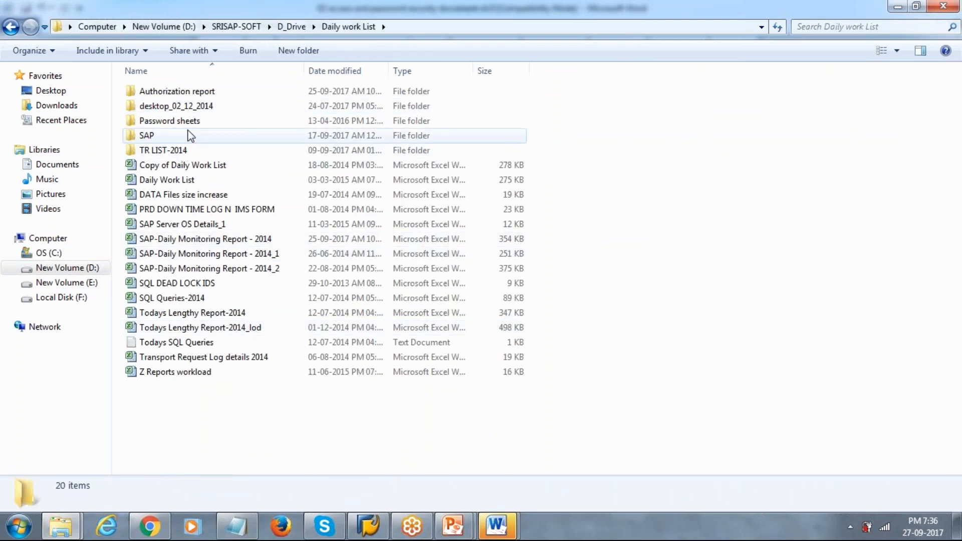
double_click(196, 122)
Go into desktop_02_12_2014 > SAP USERS and open the SAP Login-Ids (Commercial) workbook
key("BackSpace")
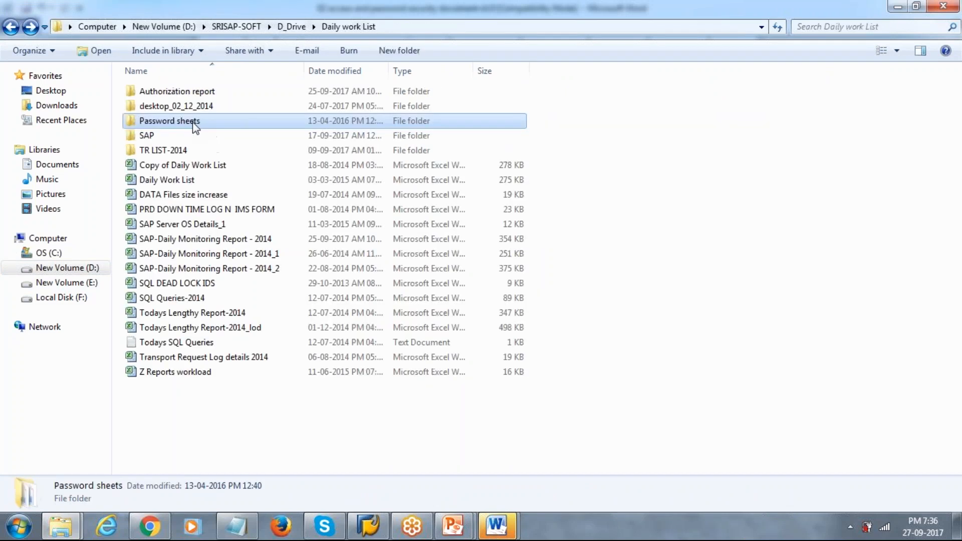
key("Up")
key("Return")
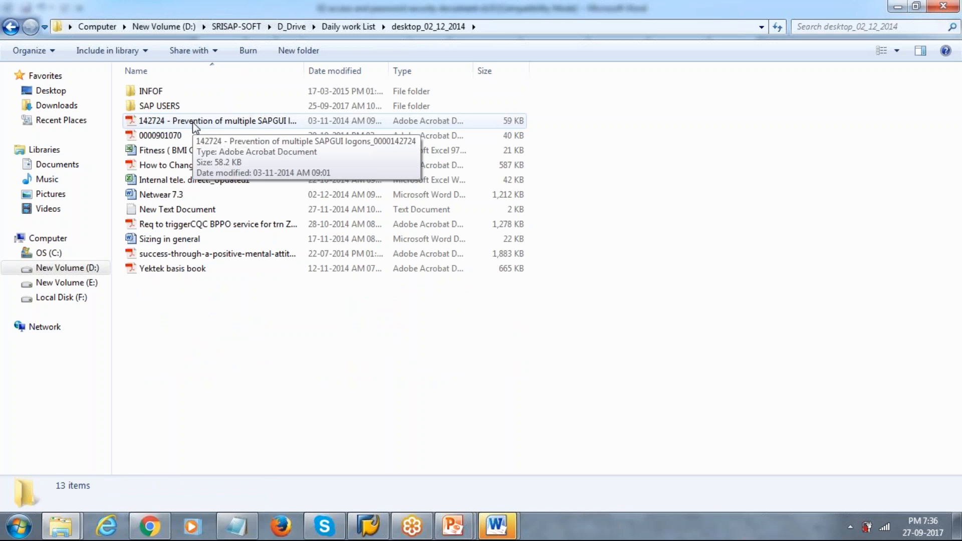
key("Up")
key("Up")
key("Return")
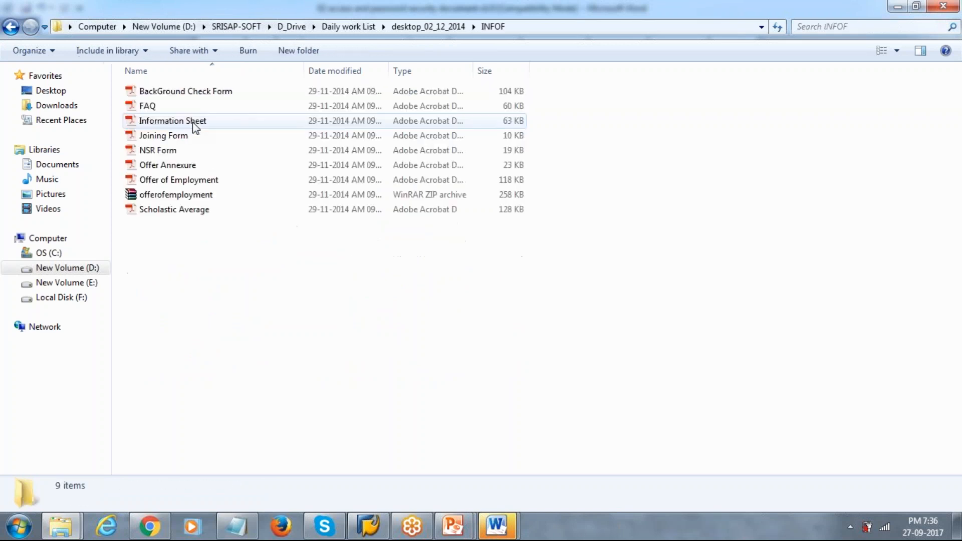
key("BackSpace")
key("Down")
key("Return")
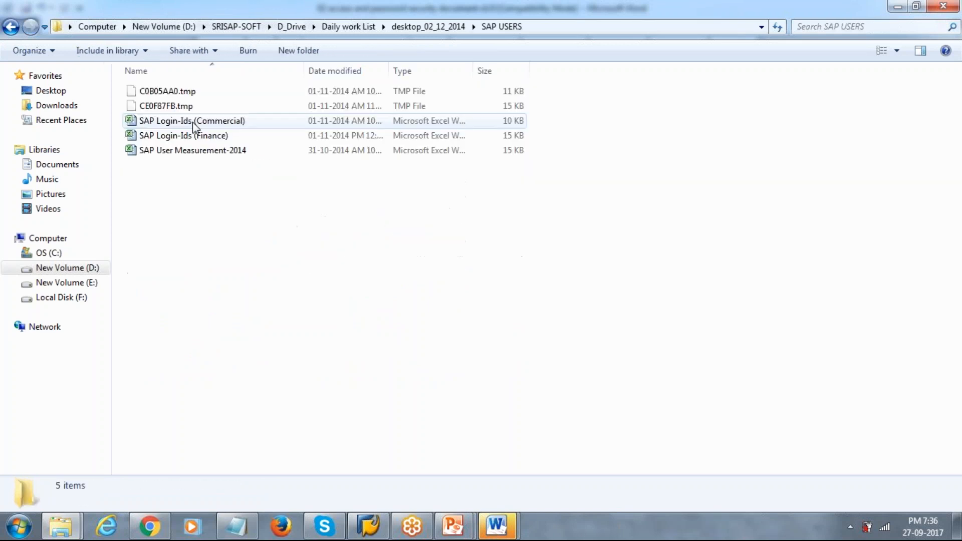
key("Down")
key("Down")
key("Return")
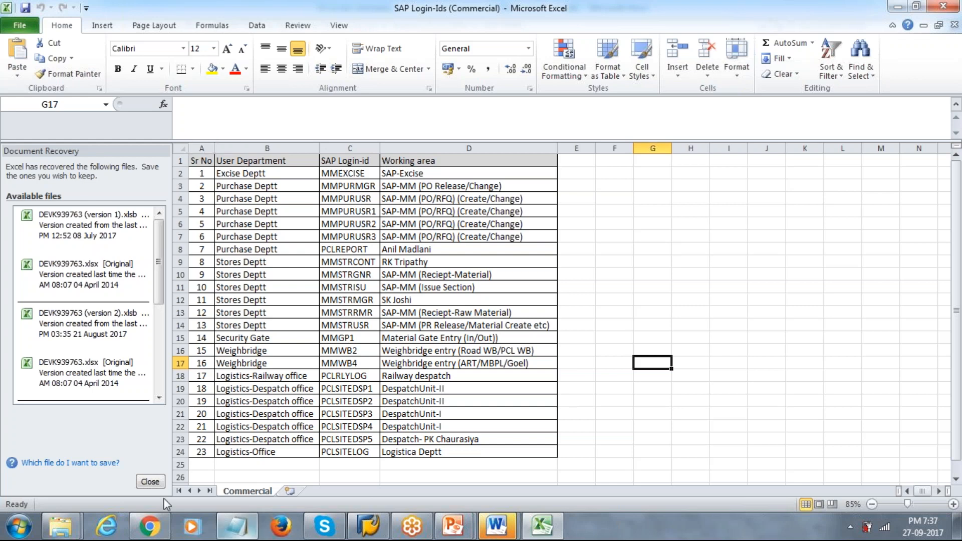
Open the SAP Login-Ids (Finance) and SAP User Measurement-2014 workbooks from SAP USERS
left_click(60, 526)
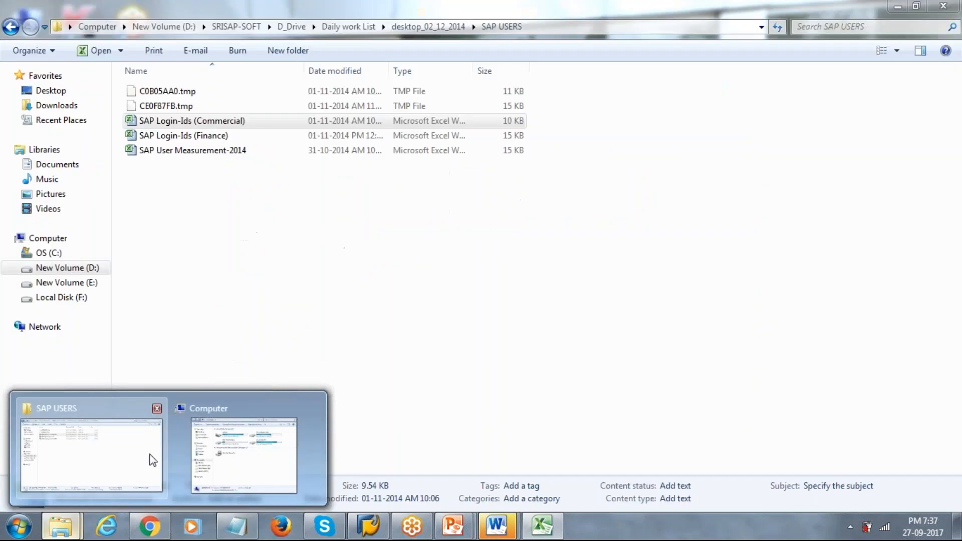
left_click(151, 458)
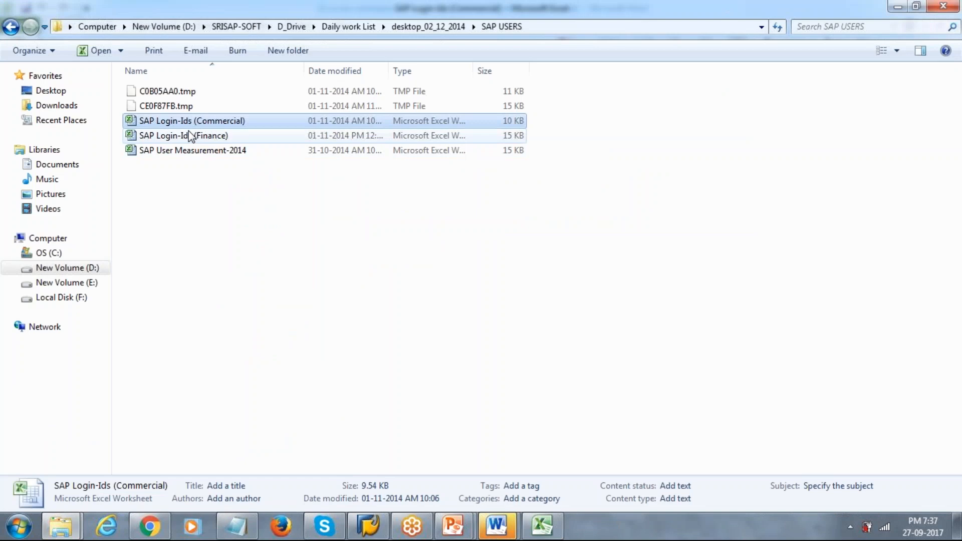
double_click(190, 136)
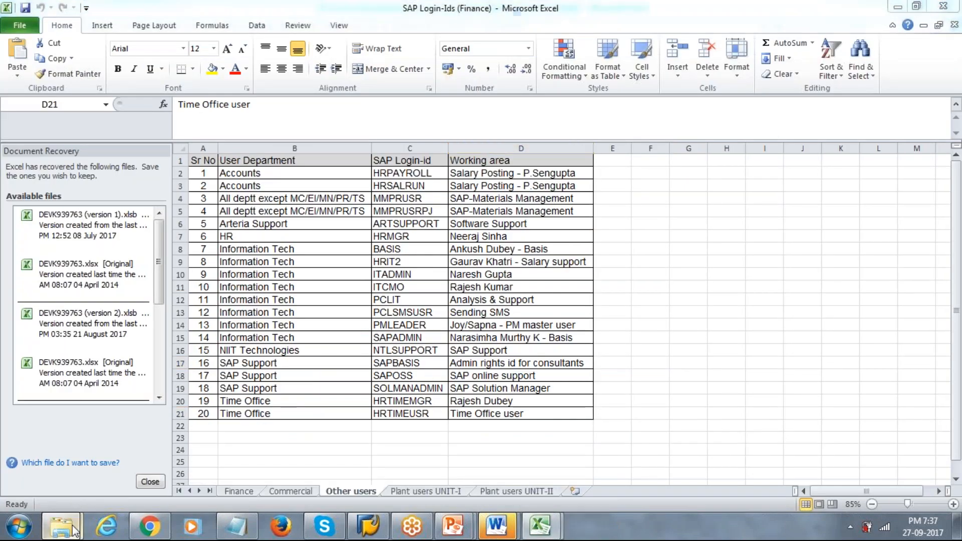
left_click(73, 530)
left_click(95, 451)
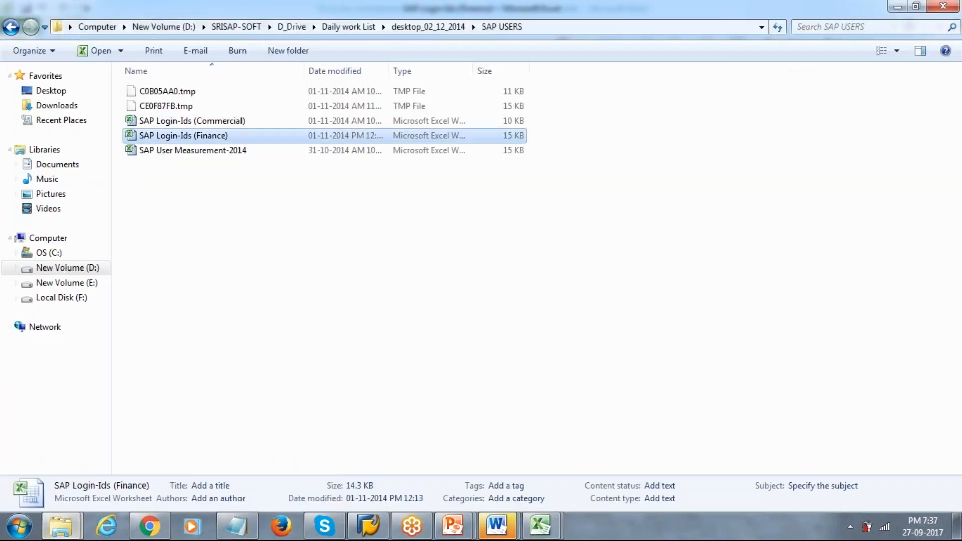
double_click(195, 151)
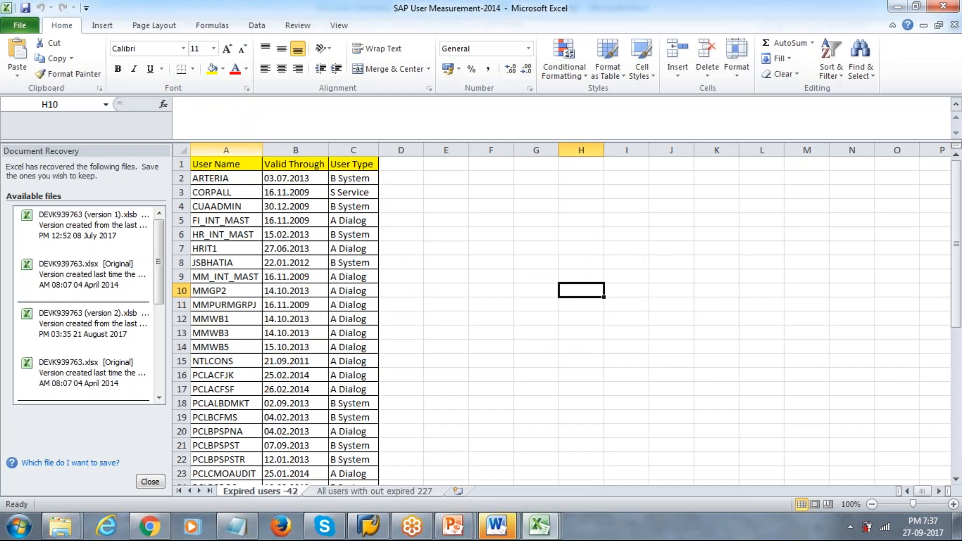
Review the User Measurement sheets, then the Finance, Commercial, Other and Plant UNIT-I/II sheets
left_click(339, 491)
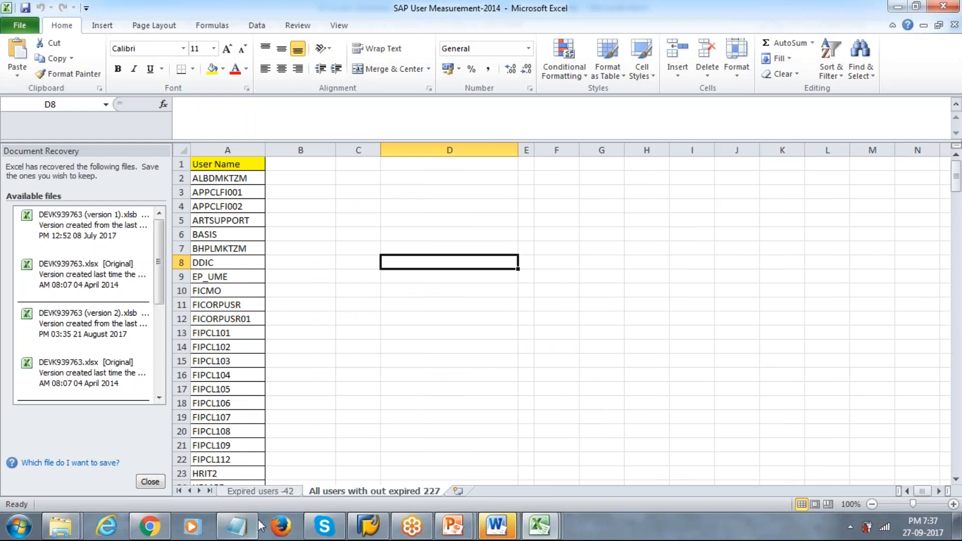
left_click(258, 492)
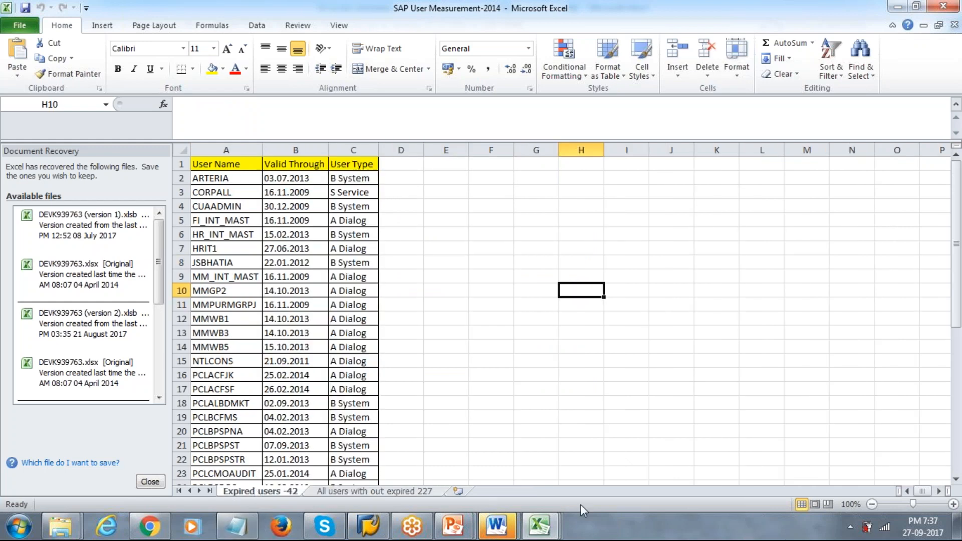
left_click(540, 526)
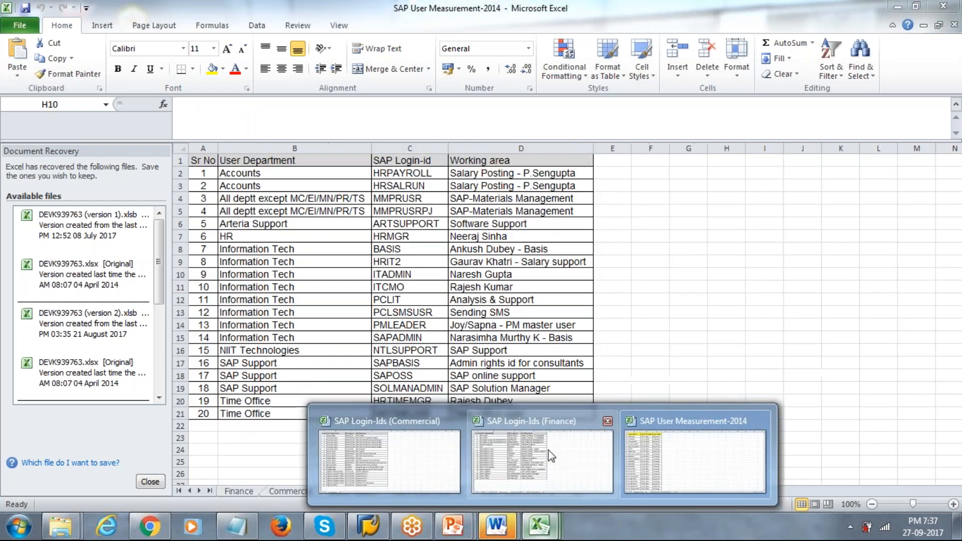
left_click(548, 450)
left_click(227, 496)
left_click(271, 495)
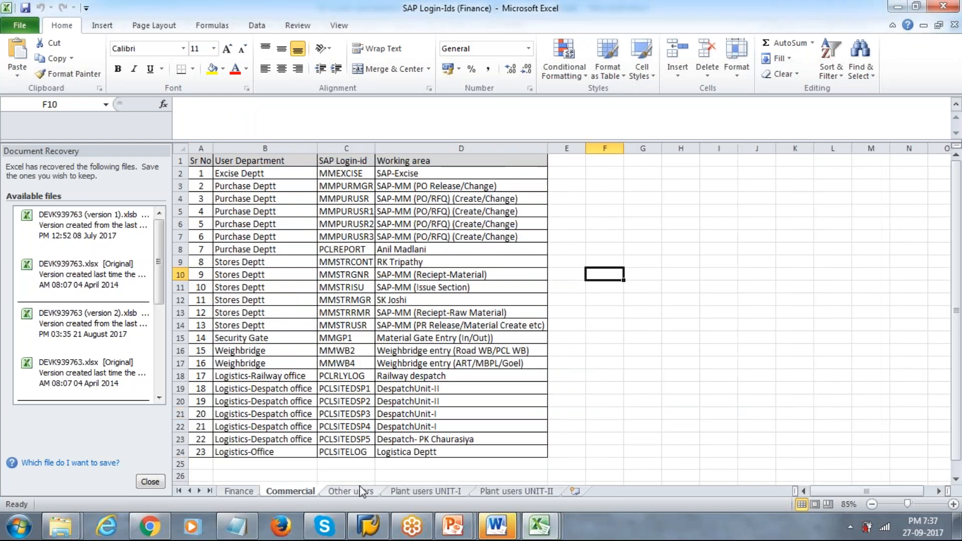
left_click(350, 492)
left_click(410, 491)
left_click(525, 490)
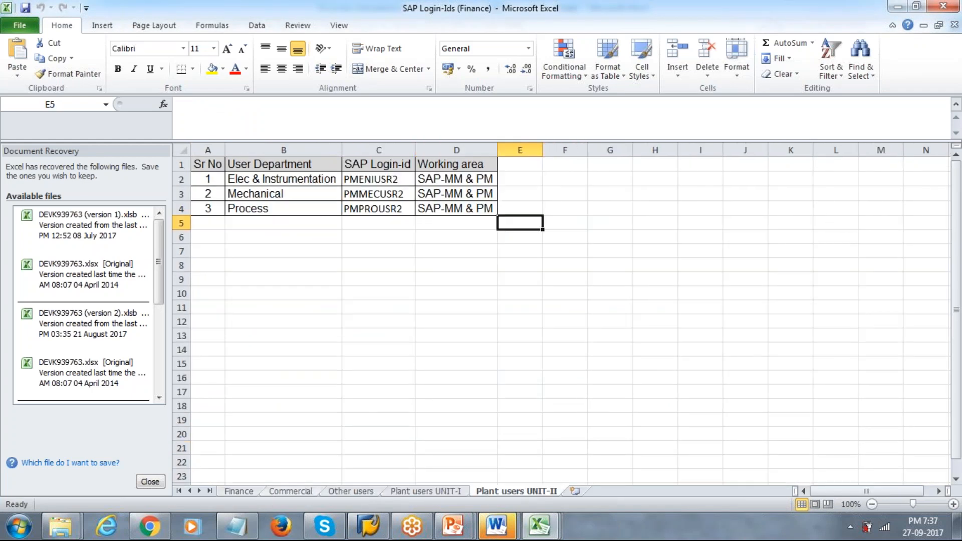
Return to Daily work List and look into the Password sheets and SAP folders
mouse_move(61, 526)
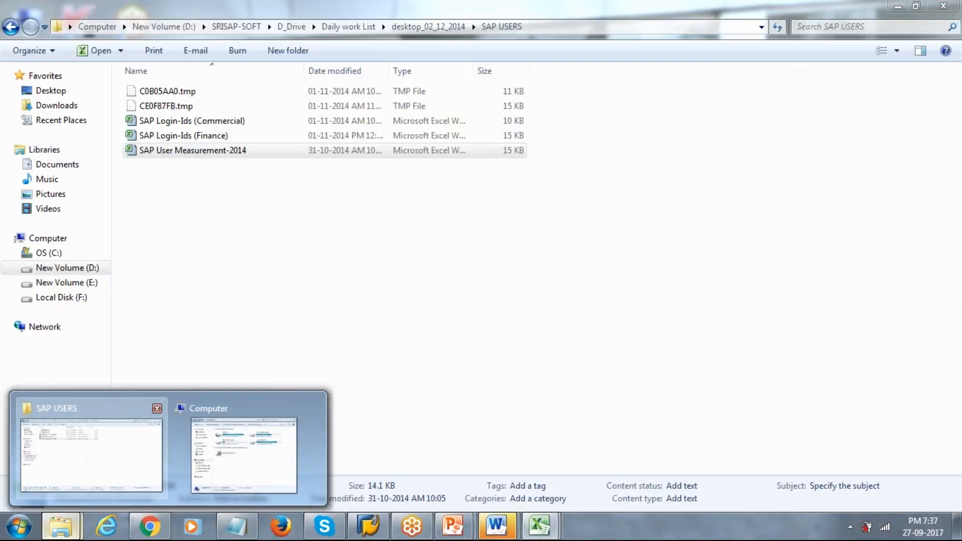
left_click(88, 449)
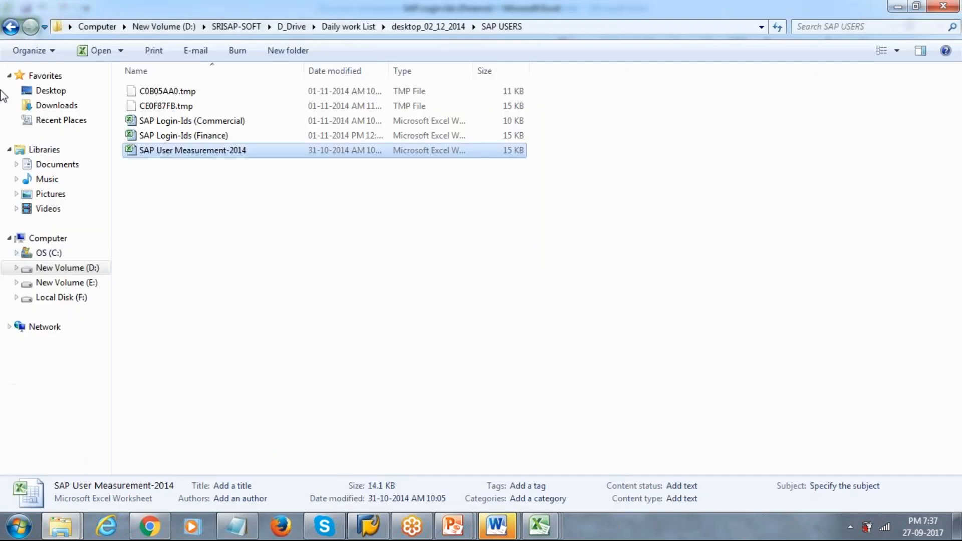
left_click(12, 27)
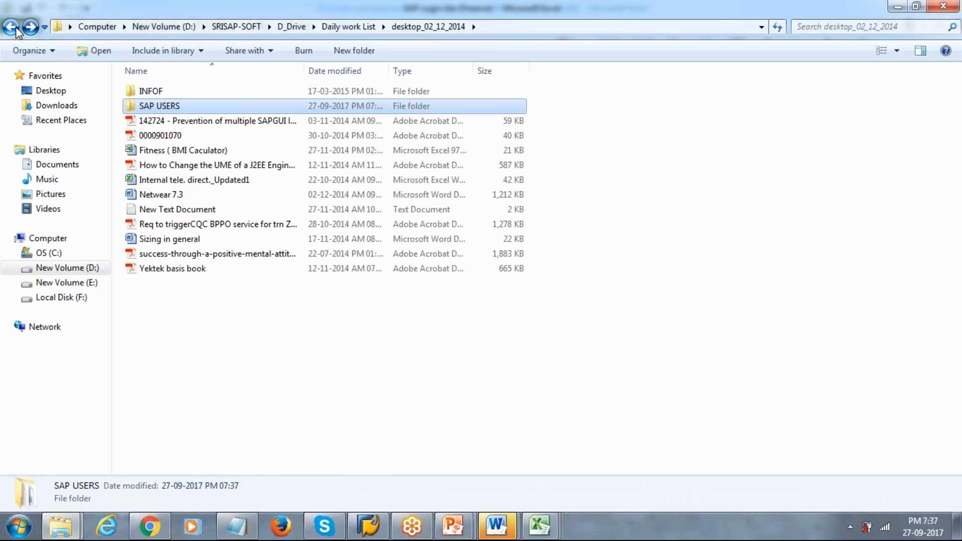
left_click(12, 27)
left_click(12, 27)
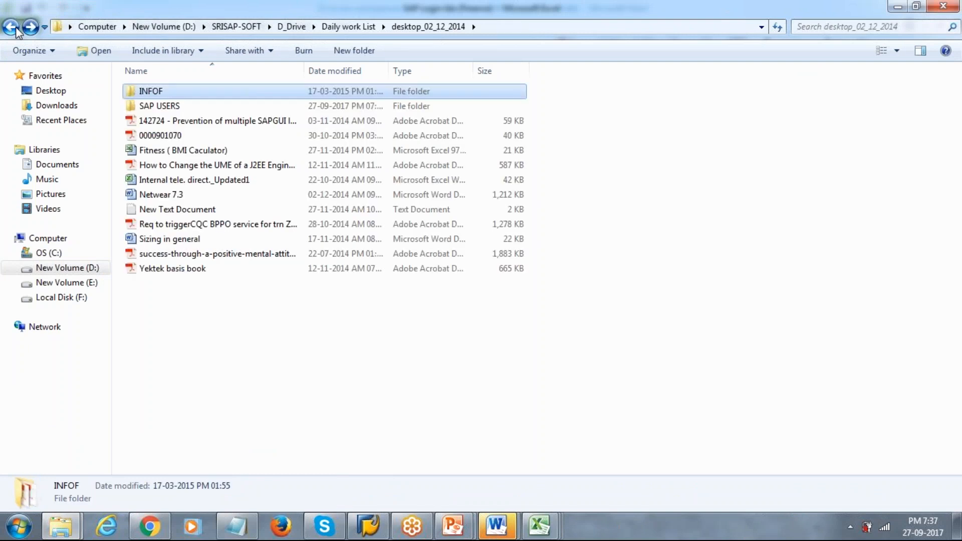
left_click(16, 29)
key("Down")
key("Return")
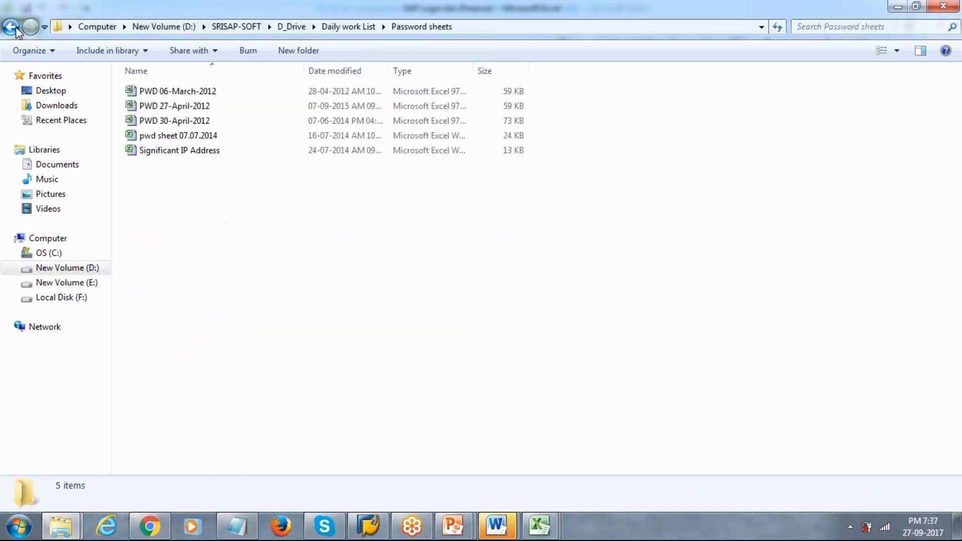
left_click(12, 27)
key("Down")
key("Return")
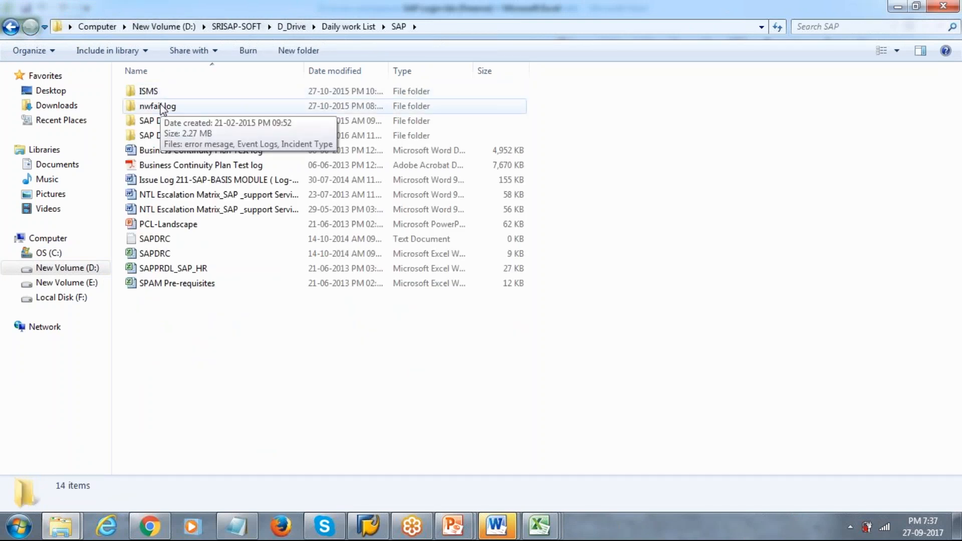
Browse D_Drive's desktp data folder and its Profile parameters subfolder
key("BackSpace")
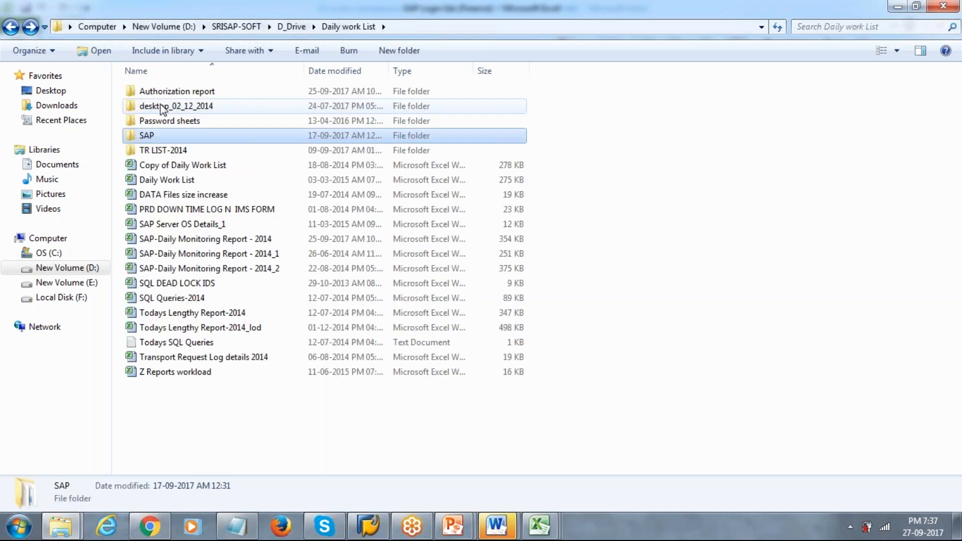
key("BackSpace")
key("Down")
key("Return")
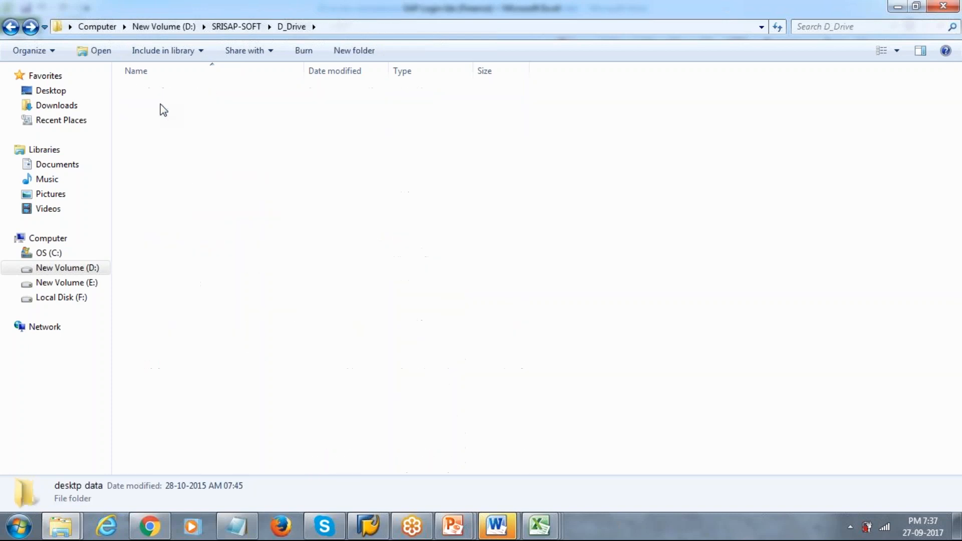
key("BackSpace")
key("Return")
key("Down")
key("Down")
key("Down")
key("Down")
key("Down")
key("Down")
key("Down")
key("Down")
key("Down")
key("Down")
key("Down")
key("Down")
key("Up")
key("Up")
key("Up")
key("Up")
key("Up")
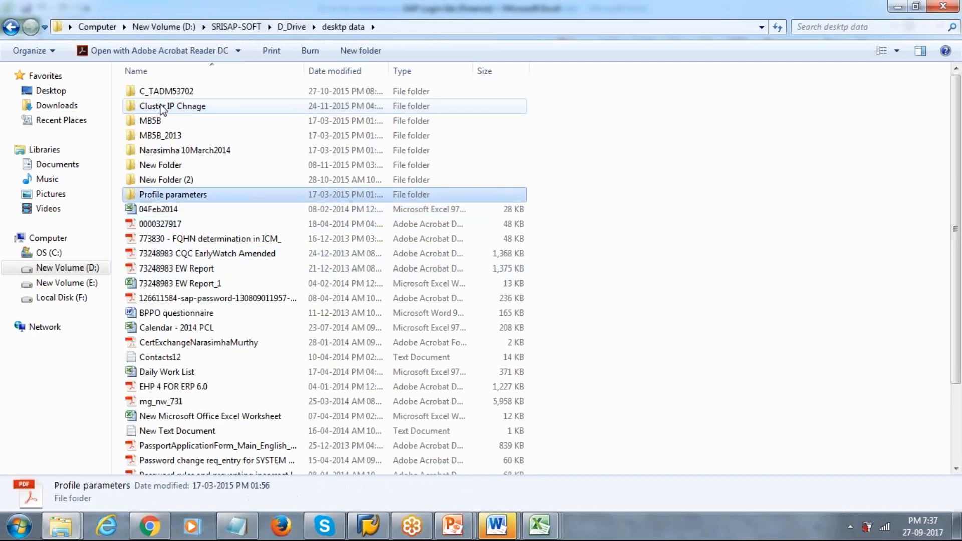
key("Return")
key("BackSpace")
key("Up")
key("Up")
key("Up")
key("Up")
key("Up")
key("Up")
key("Up")
key("BackSpace")
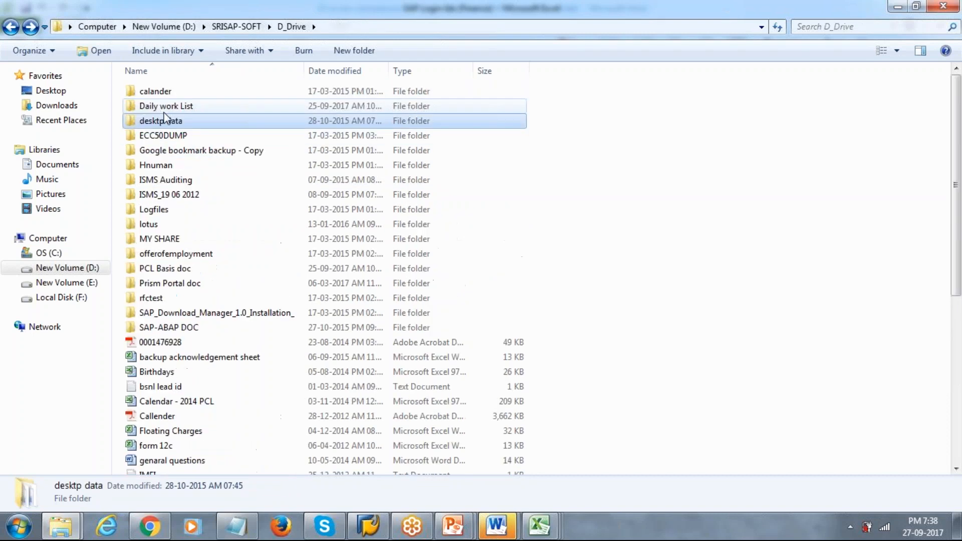
Review the files in PCL Basis doc > Prism Acivities, then return to PCL Basis doc
double_click(148, 269)
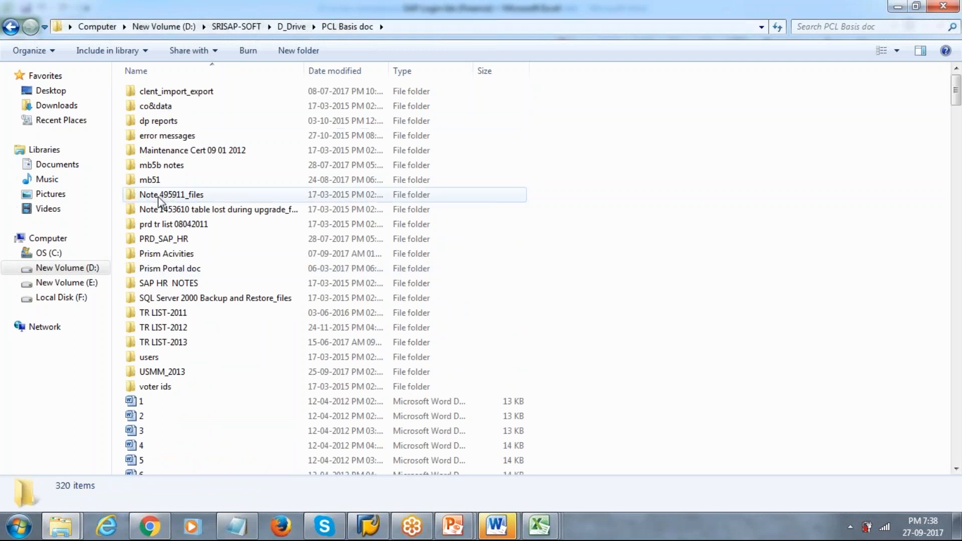
double_click(150, 253)
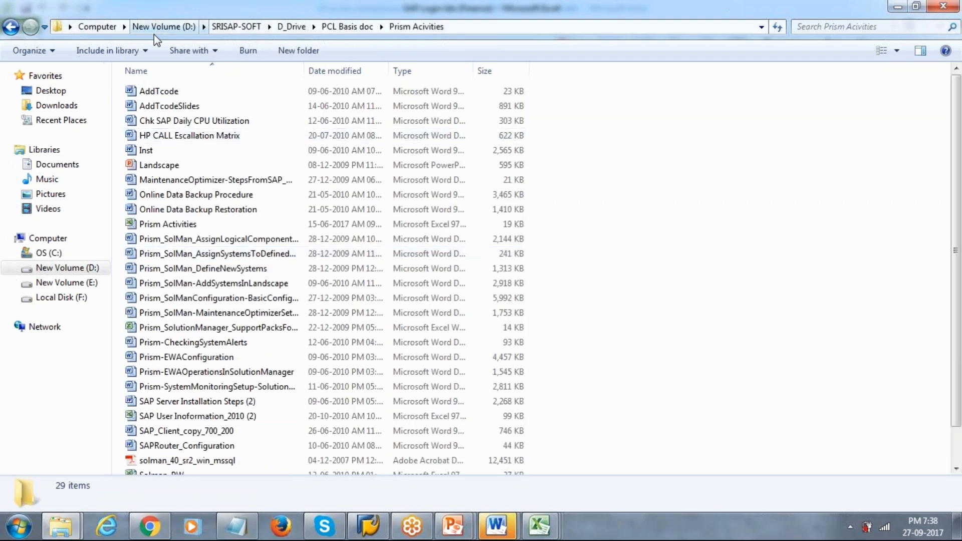
left_click(177, 140)
key("Up")
key("Up")
key("Up")
key("Down")
key("Down")
key("Down")
key("Down")
key("Down")
key("Down")
key("Down")
key("Down")
key("Down")
key("Down")
key("Down")
key("Down")
key("Down")
key("Down")
key("Down")
key("Down")
key("Down")
key("Down")
key("Down")
key("Down")
key("Down")
key("Down")
key("Up")
key("Up")
key("Up")
key("Up")
key("Up")
key("Up")
key("Up")
key("Down")
key("Up")
key("Up")
key("Up")
key("Up")
key("Up")
key("Up")
key("Up")
key("Up")
key("Up")
key("Up")
key("Up")
key("Up")
key("Up")
key("Up")
key("Up")
key("Up")
key("Up")
key("Up")
key("Up")
key("Up")
key("Up")
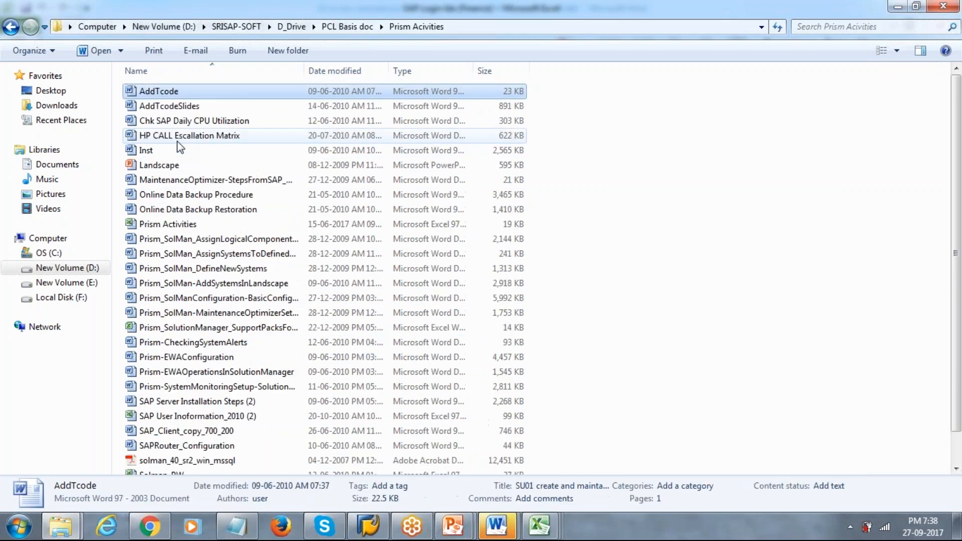
left_click(11, 27)
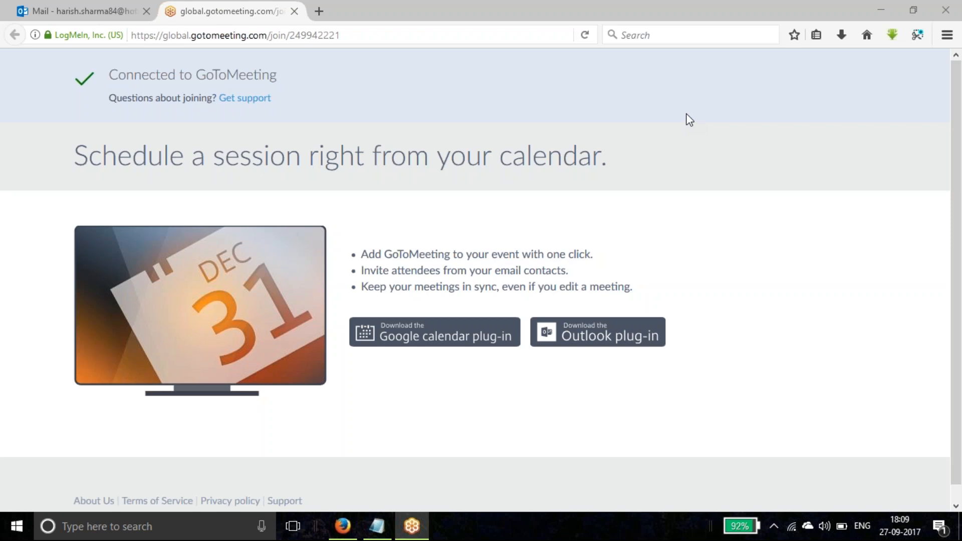
Minimize the meeting page and start the SAP_TEST logon from SAP Logon 740
left_click(879, 9)
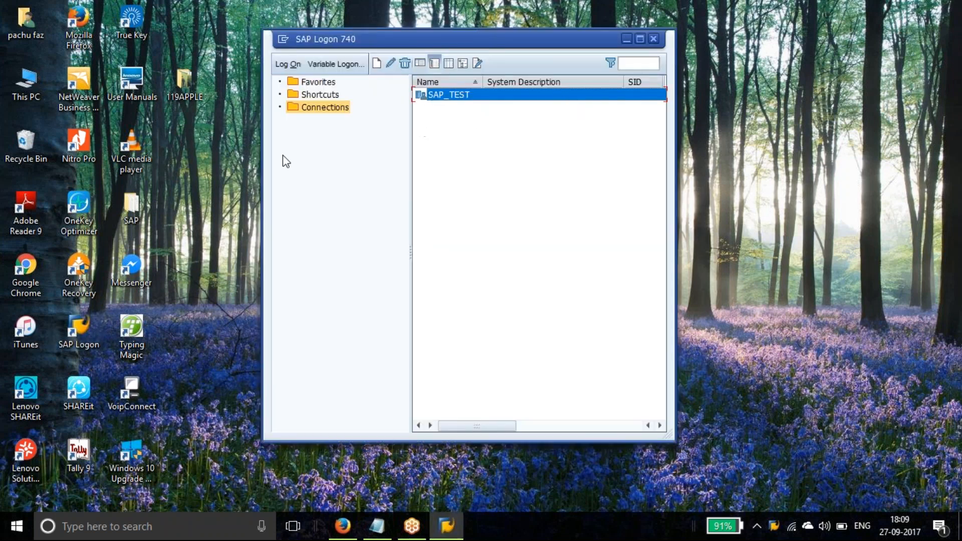
key("alt+F4")
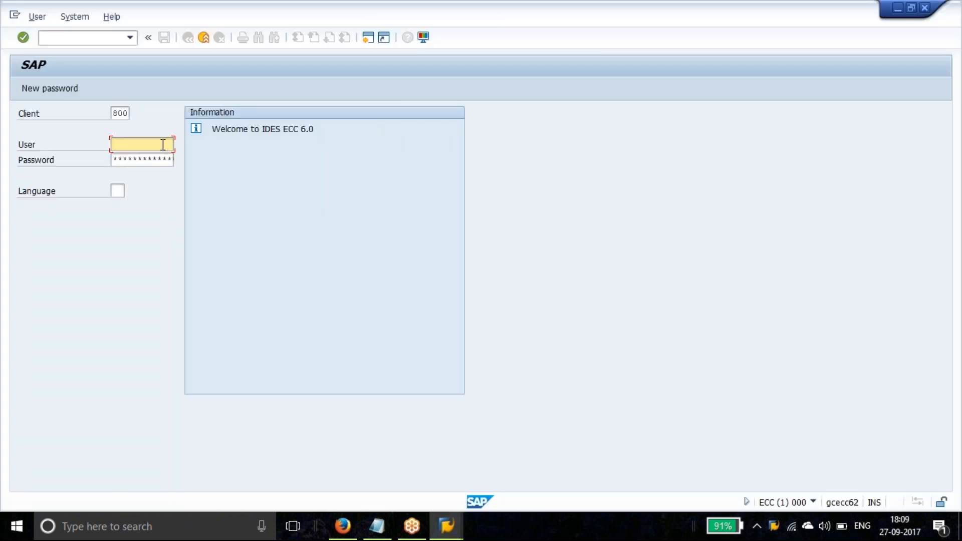
Choose the saved user for client 800, enter its password and submit the logon
type("SAP")
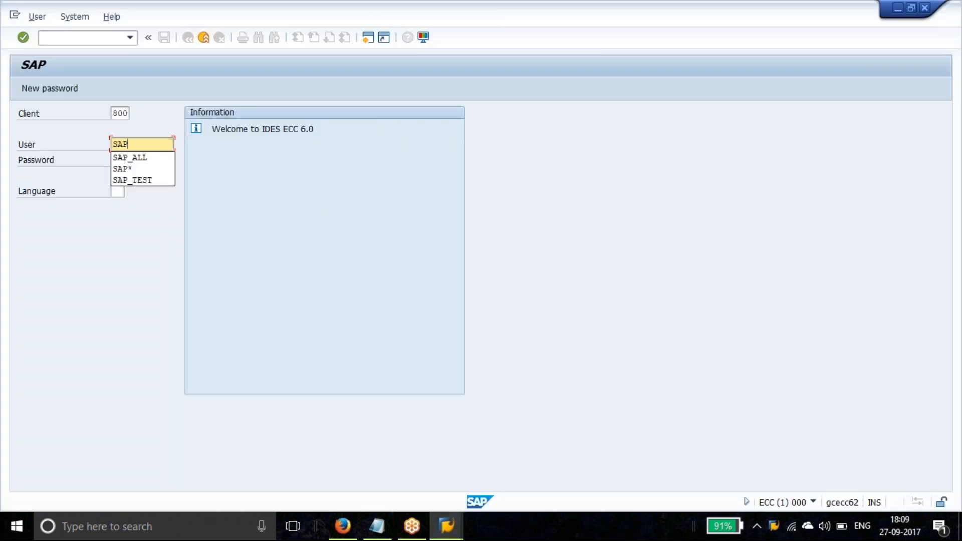
left_click(161, 160)
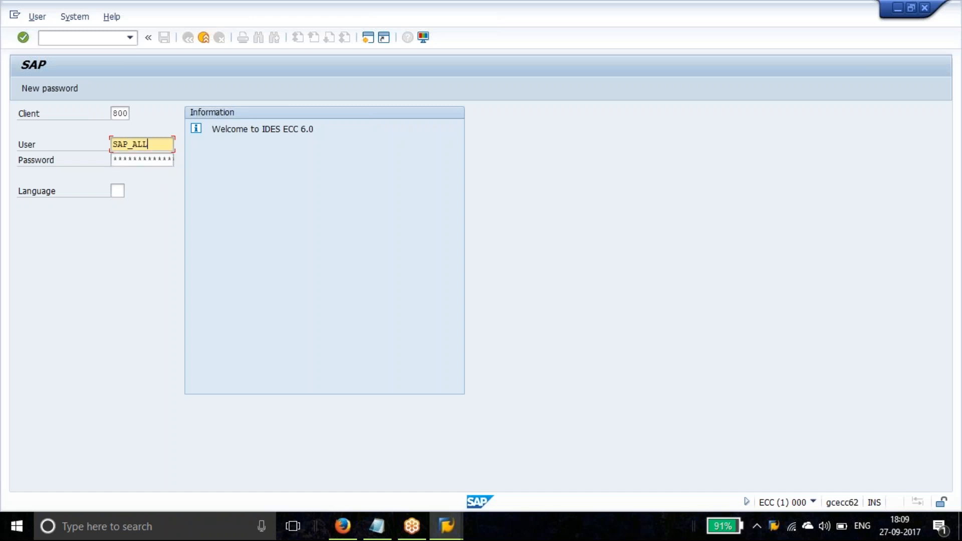
left_click(130, 159)
type("*****")
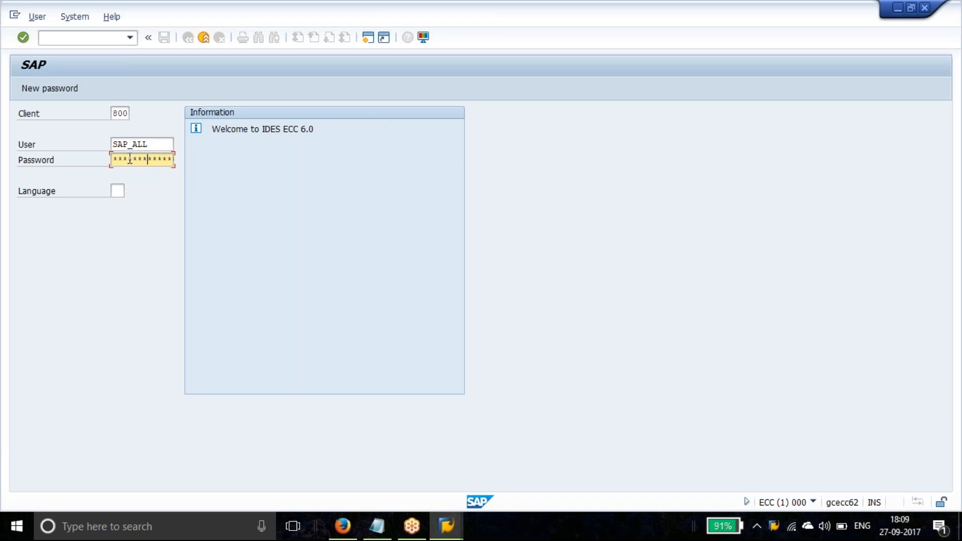
type("**")
left_click(25, 37)
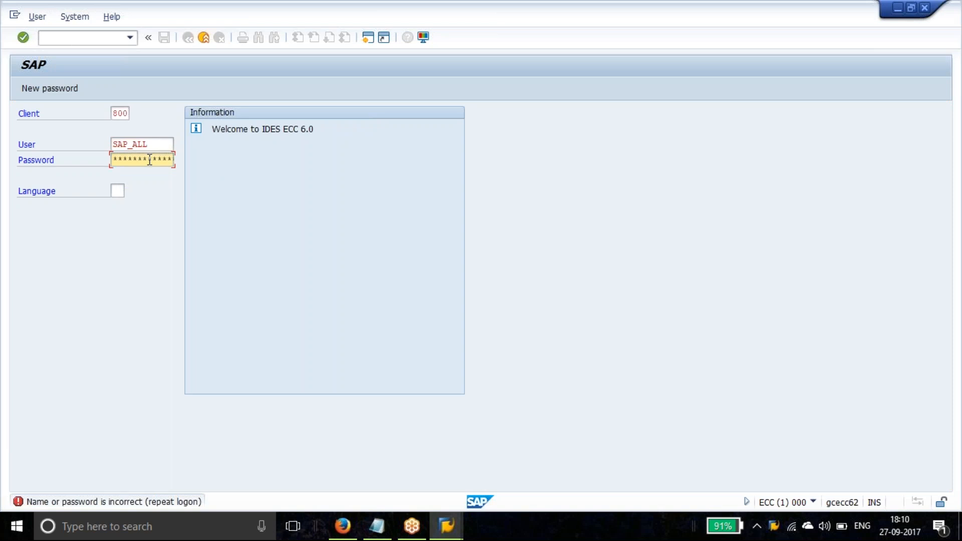
Re-enter the password and resubmit twice after the incorrect-password error
type("*********")
left_click(23, 38)
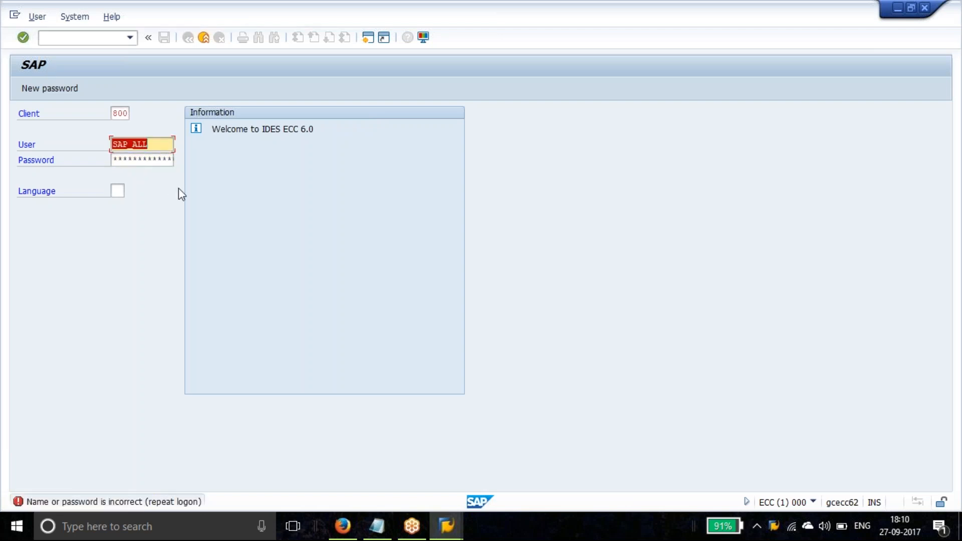
left_click(147, 162)
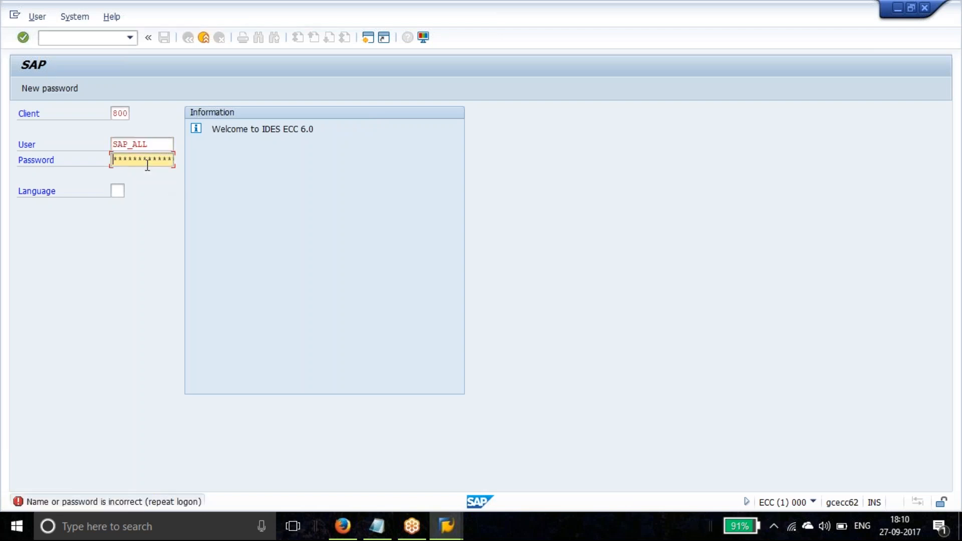
type("*********")
left_click(23, 37)
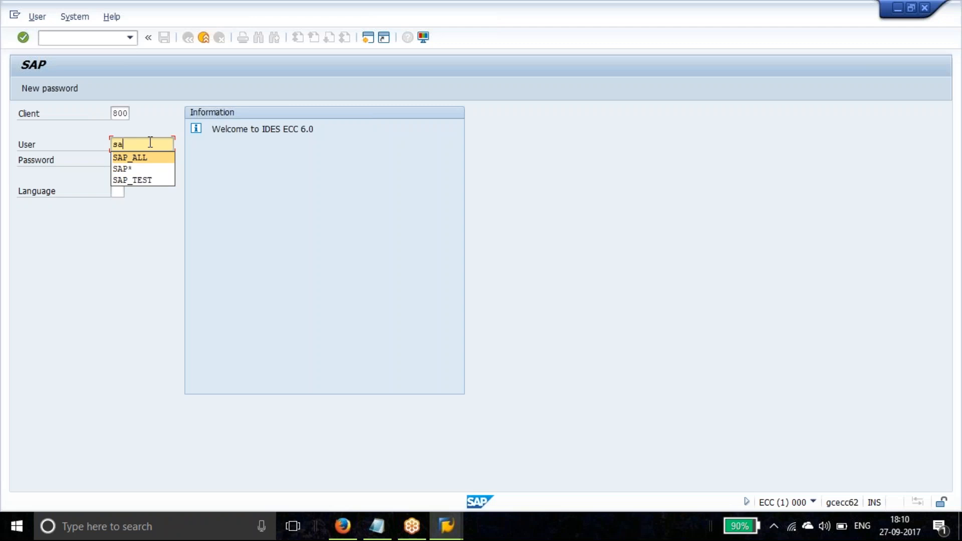
Copy the default user name from SAP.txt into the User field
key("BackSpace")
key("BackSpace")
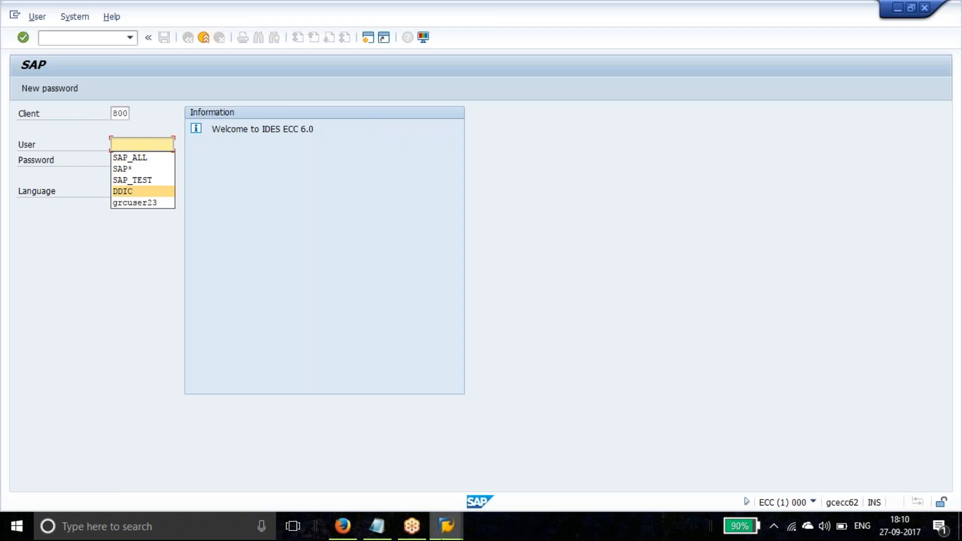
left_click(374, 526)
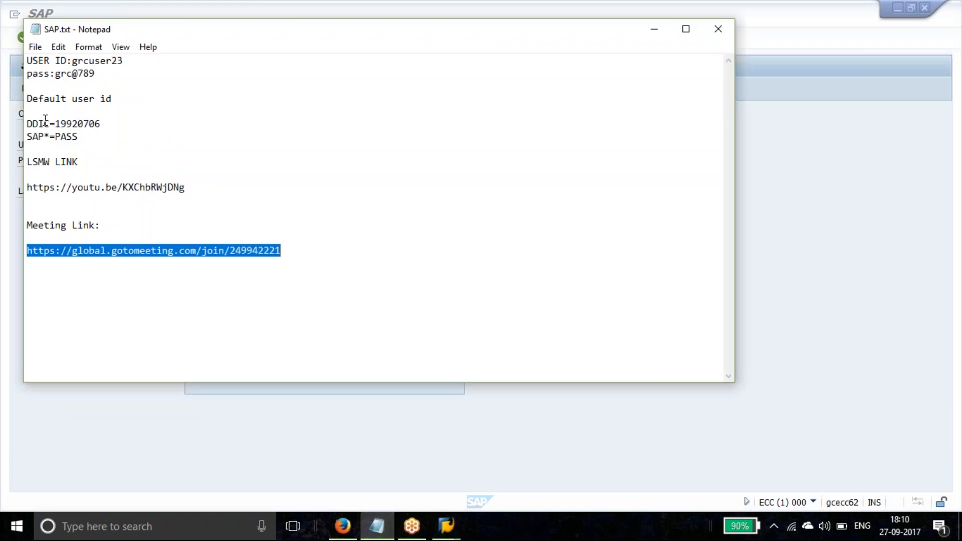
left_click_drag(50, 124, 27, 124)
key("ctrl+c")
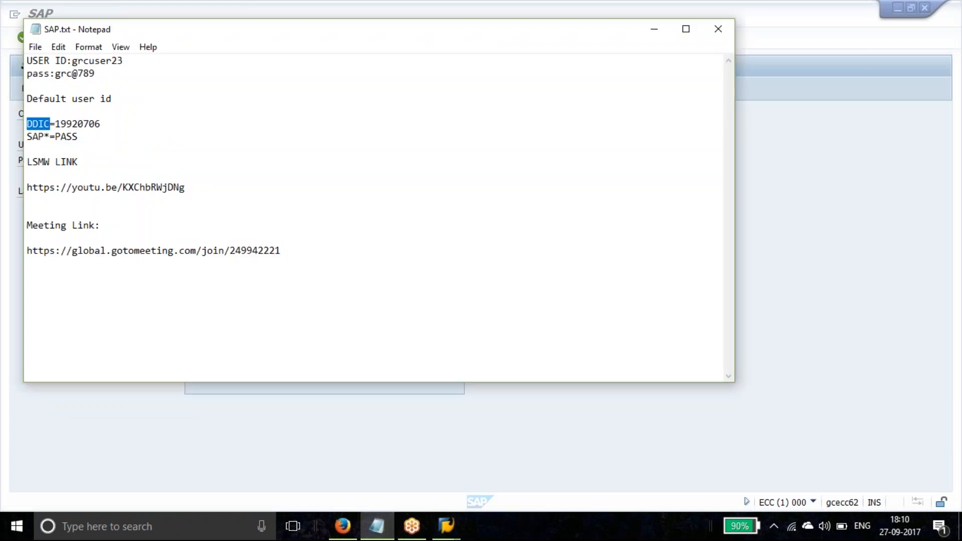
left_click(6, 224)
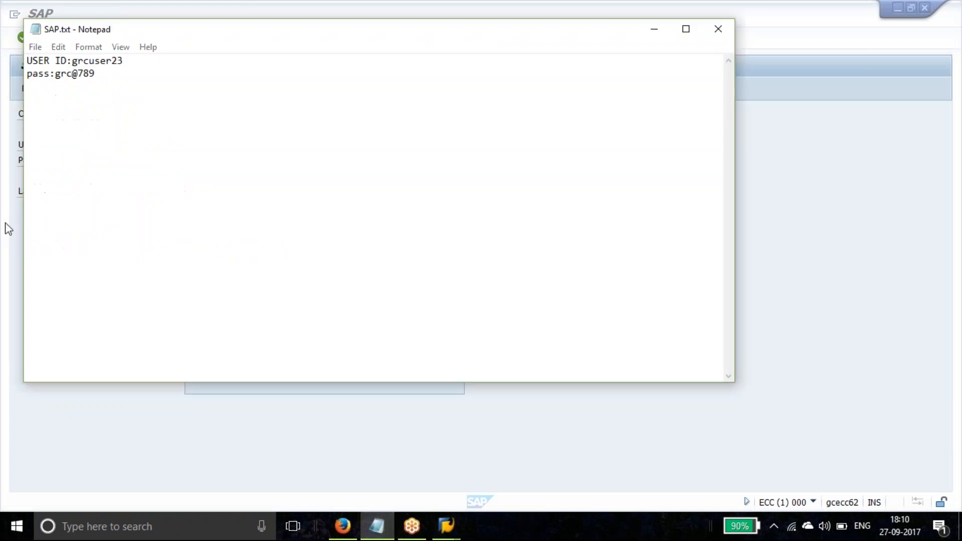
key("ctrl+v")
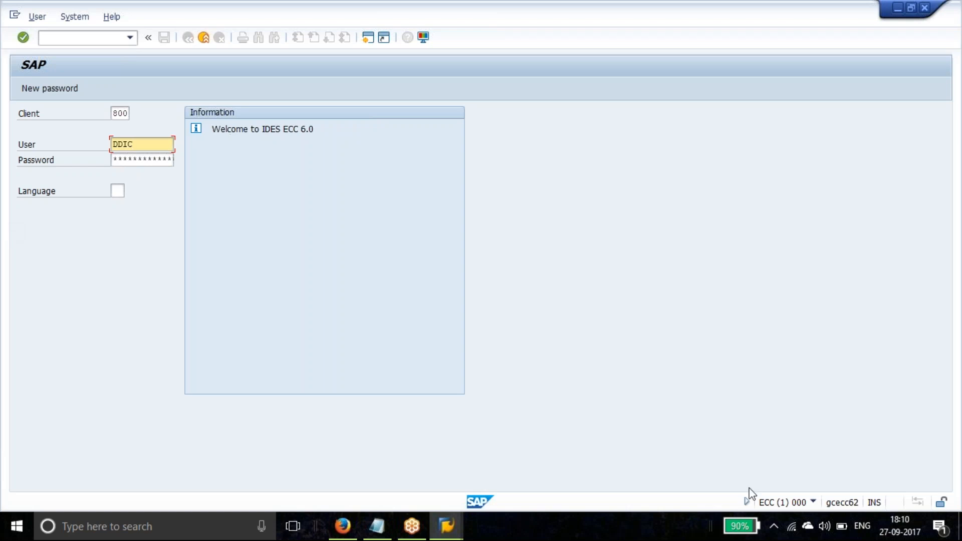
Paste that user's password from the notes into Password and submit the logon
left_click(377, 525)
left_click_drag(109, 123, 57, 126)
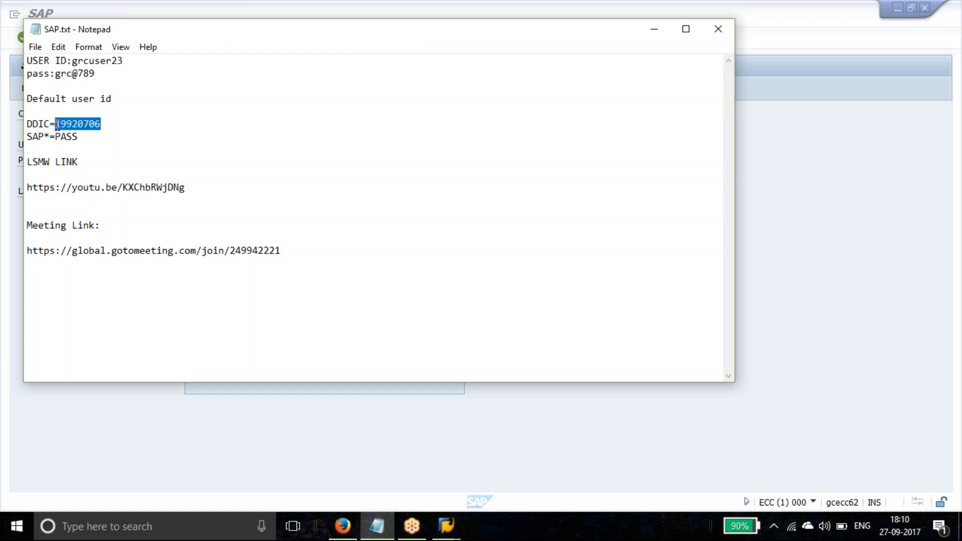
key("alt+Tab")
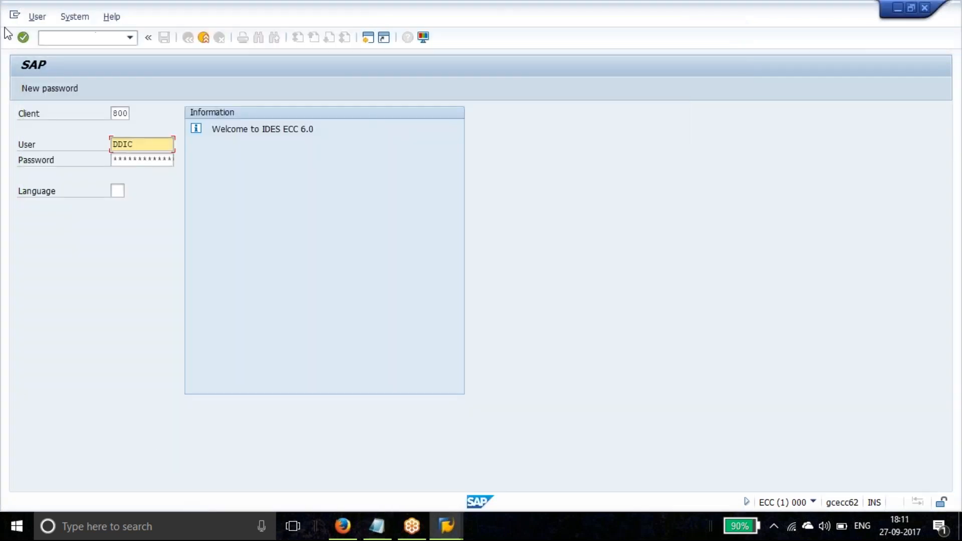
left_click(131, 161)
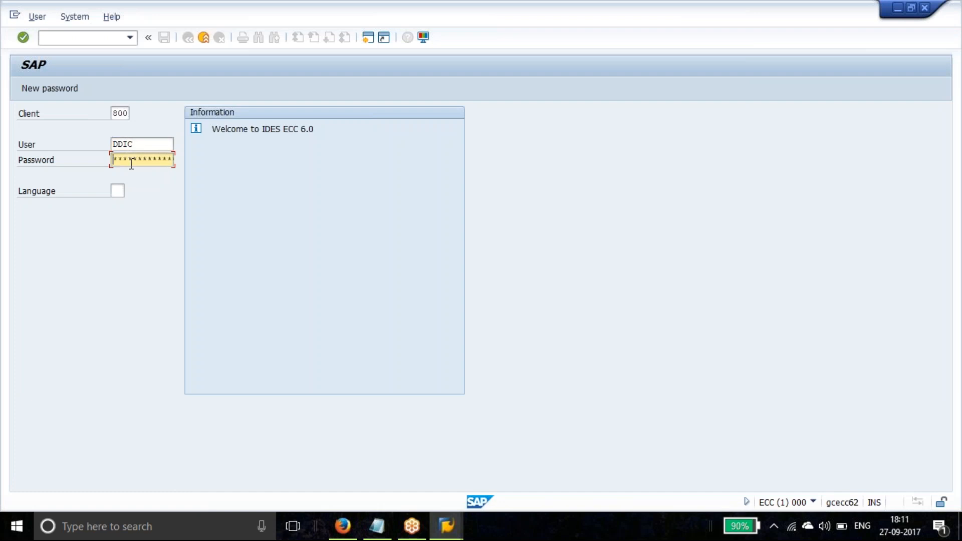
key("ctrl+v")
left_click(24, 37)
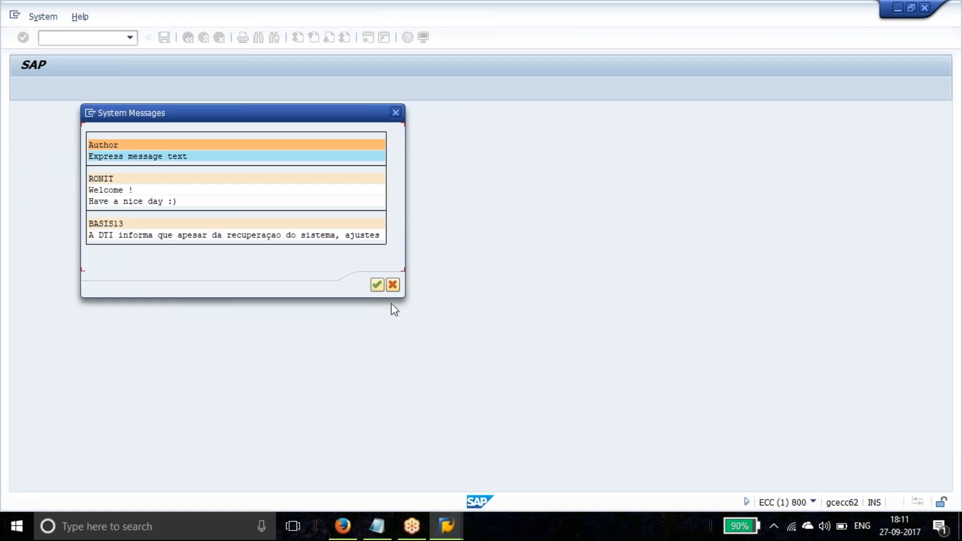
Dismiss the system messages, run SU01, and open user SAP_ALL for changing
left_click(377, 285)
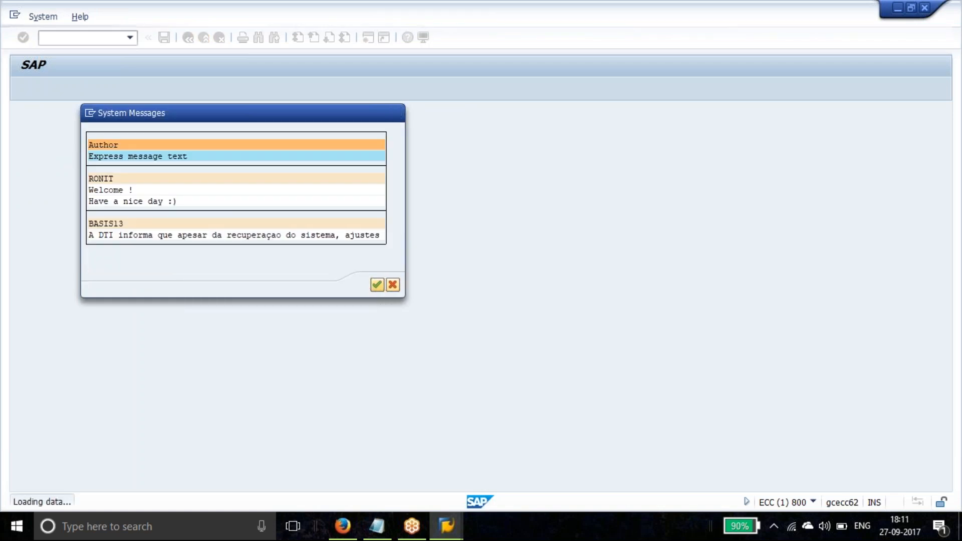
left_click(40, 42)
type("su01")
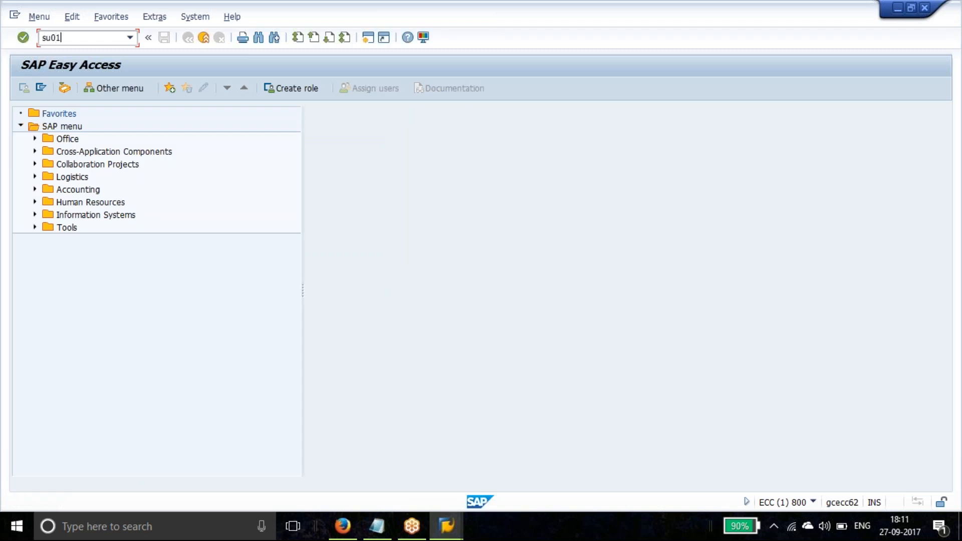
key("Return")
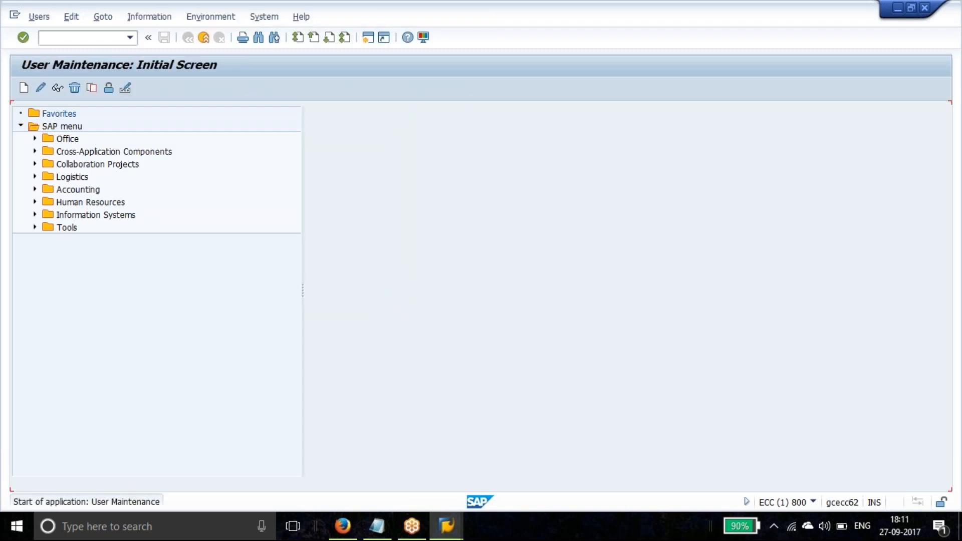
type("SAP")
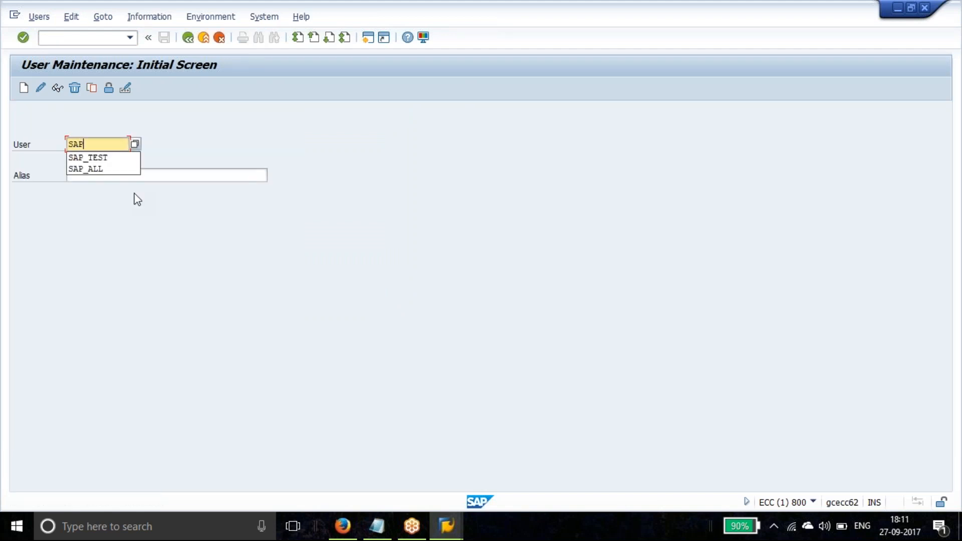
left_click(112, 169)
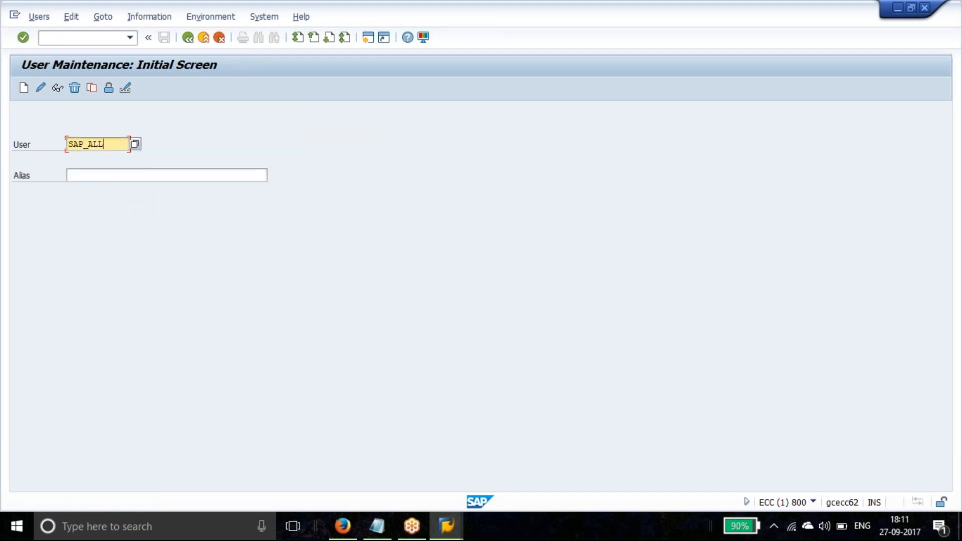
left_click(39, 90)
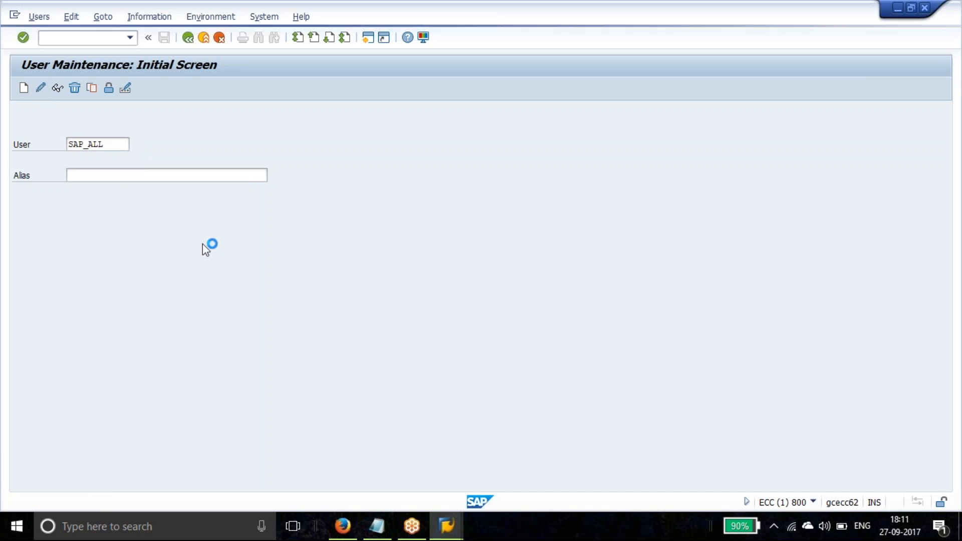
Enter and repeat a new initial password for SAP_ALL on the Logon data tab, then save
left_click(127, 164)
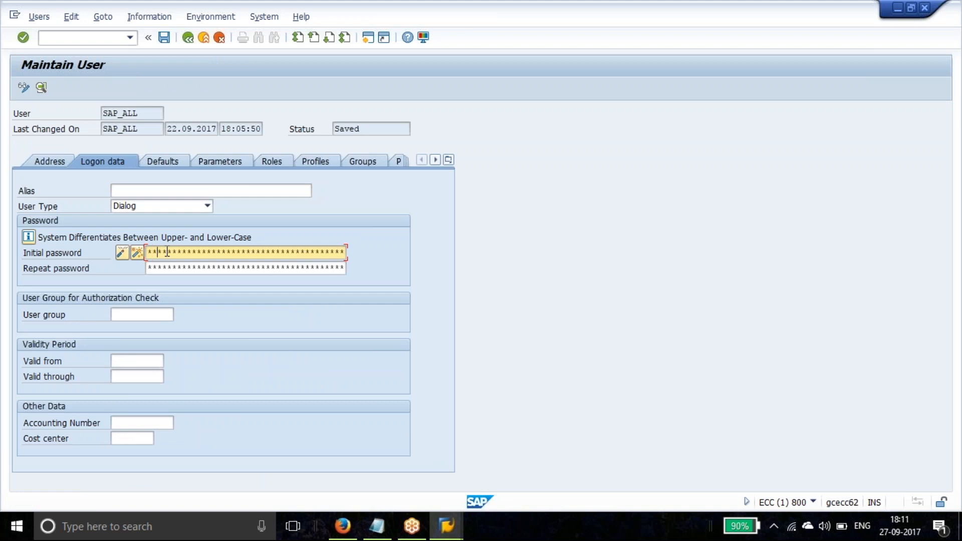
type("******")
key("Tab")
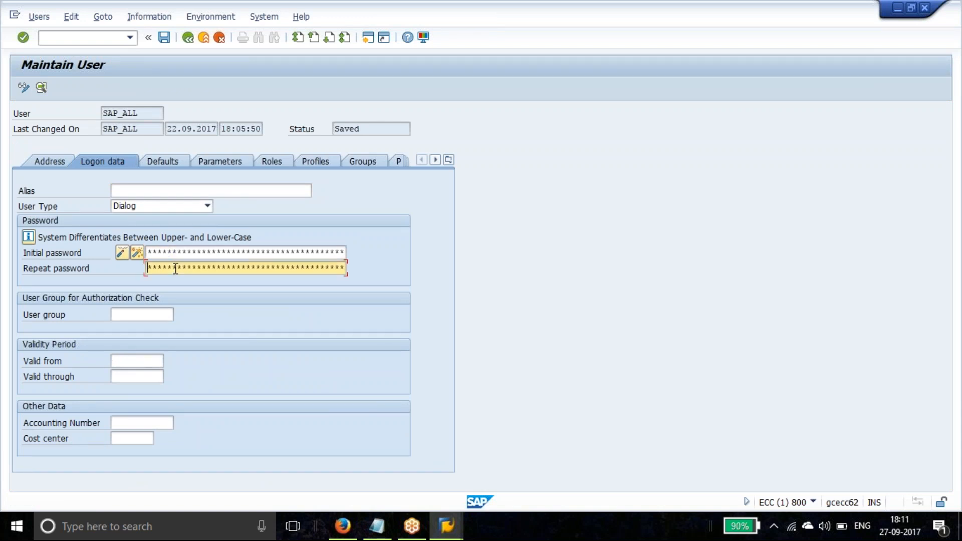
type("***********")
left_click(164, 37)
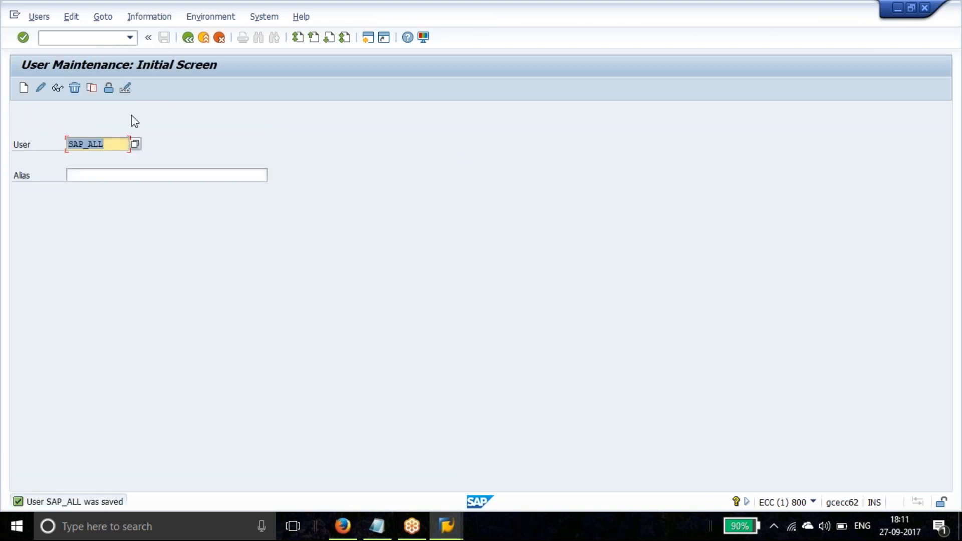
Log off the SAP session through the System menu and confirm with Yes
left_click(264, 18)
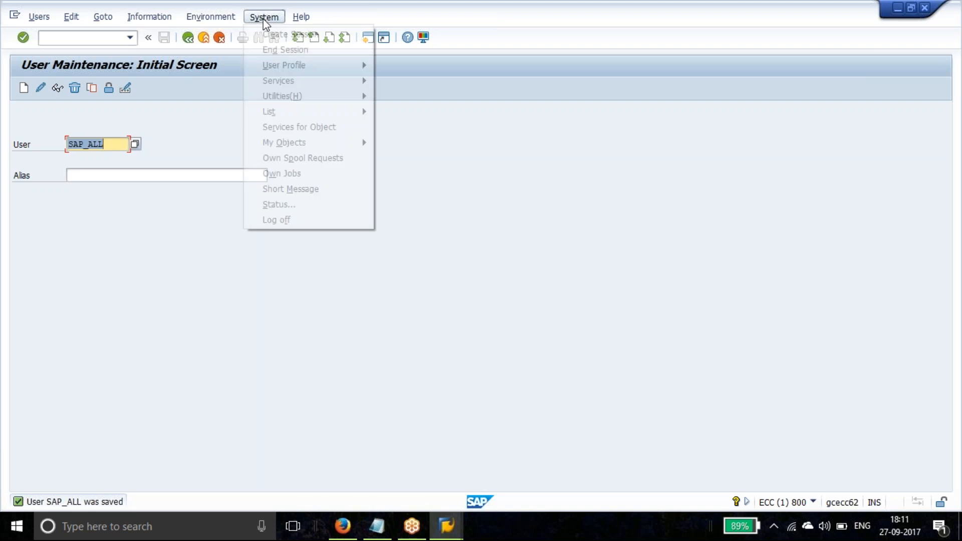
left_click(286, 221)
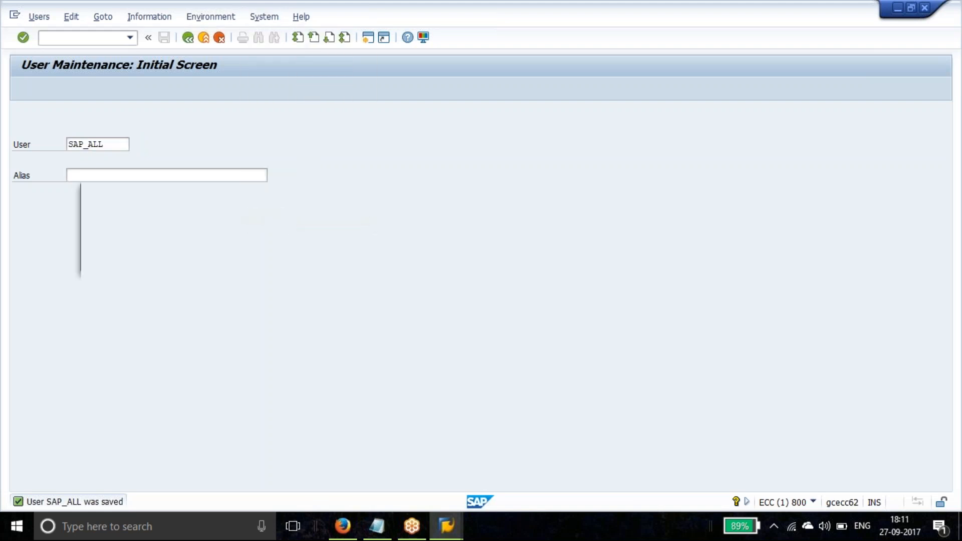
left_click(125, 258)
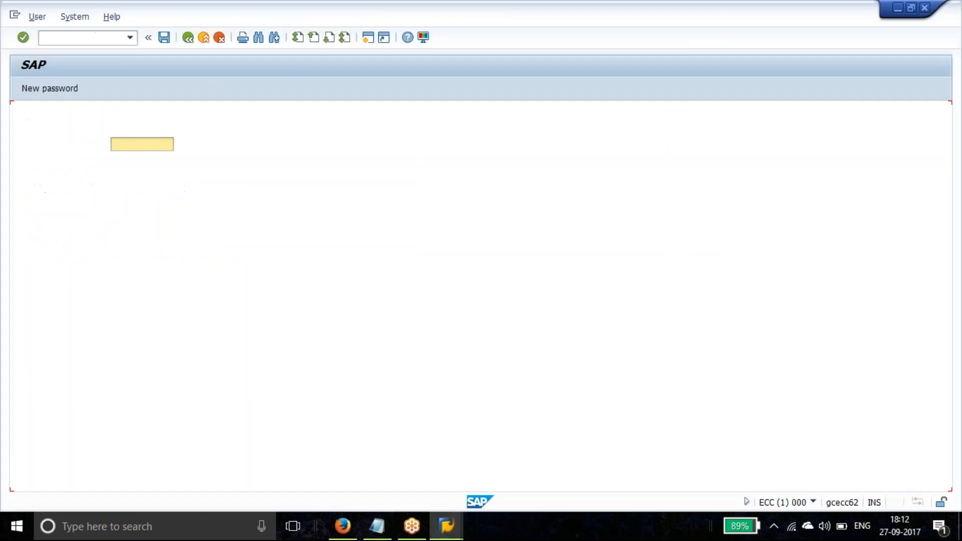
On the logon screen, pick SAP_ALL from the remembered user names and enter its password
left_click(159, 140)
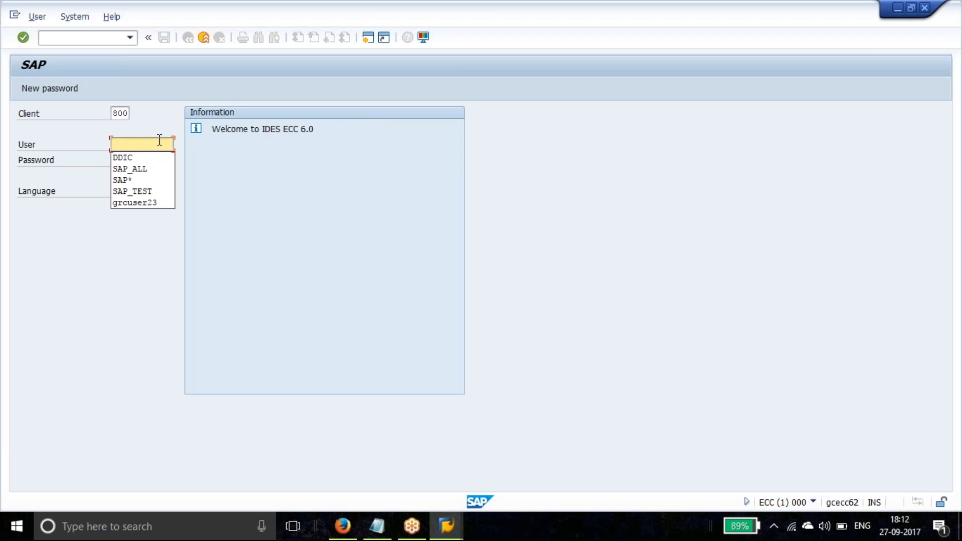
key("Down")
key("Down")
key("Return")
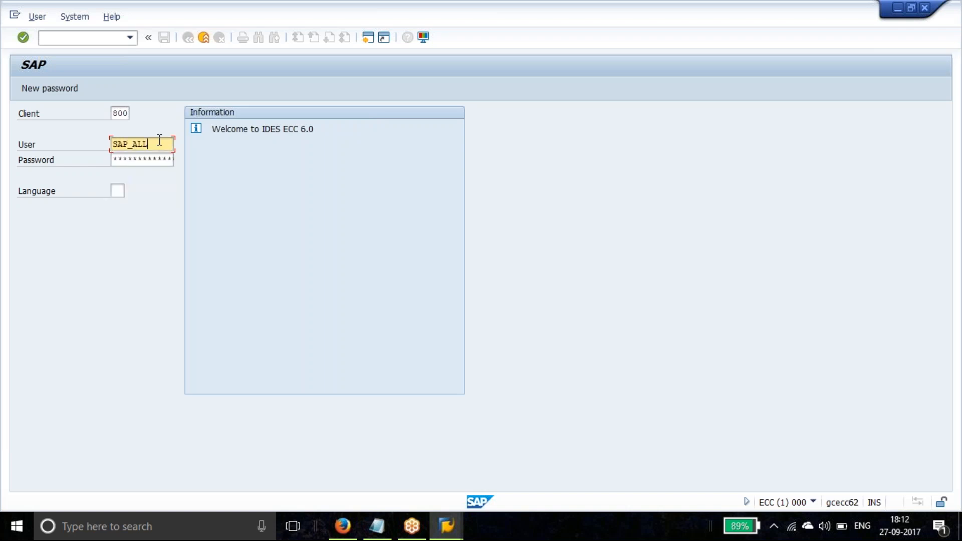
key("Tab")
type("*******")
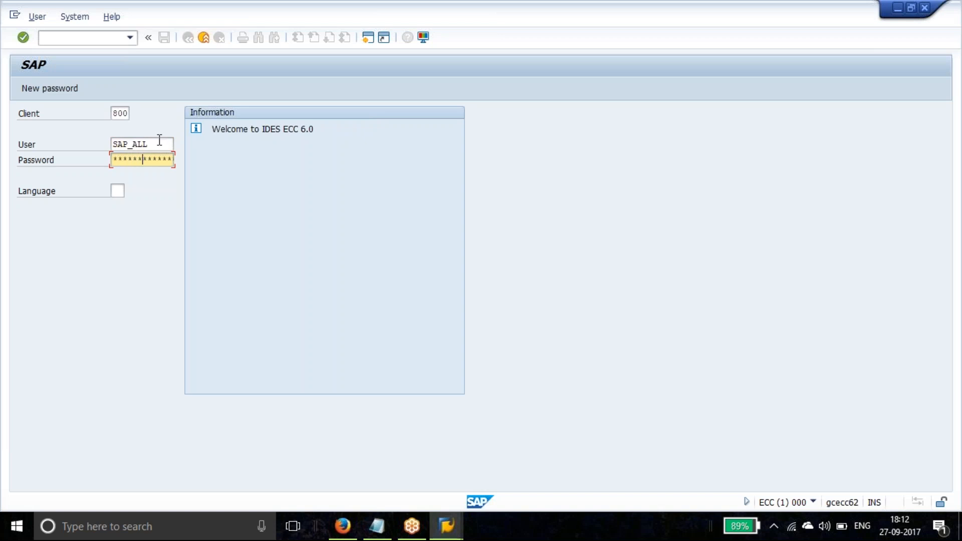
type("****")
Log on and submit a new password, which the password history check rejects
left_click(23, 37)
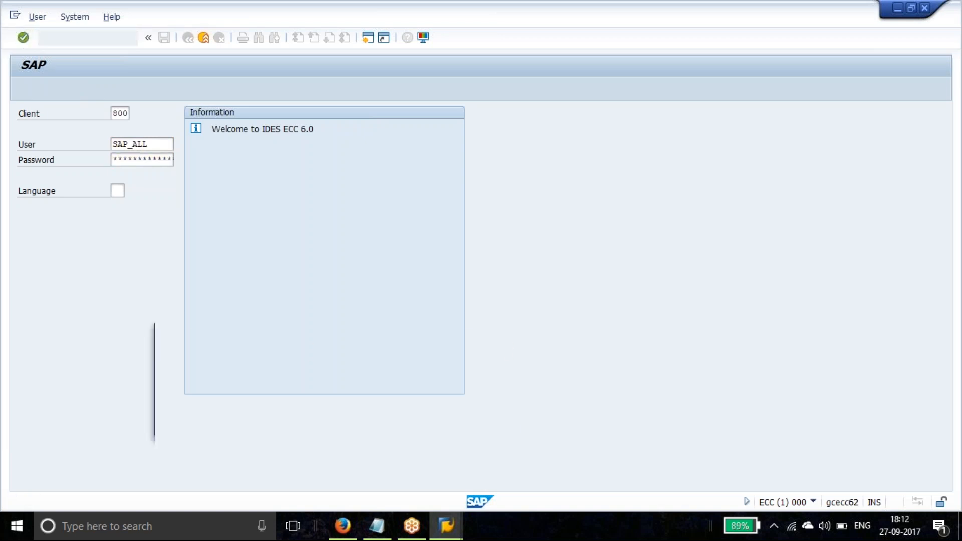
type("*******")
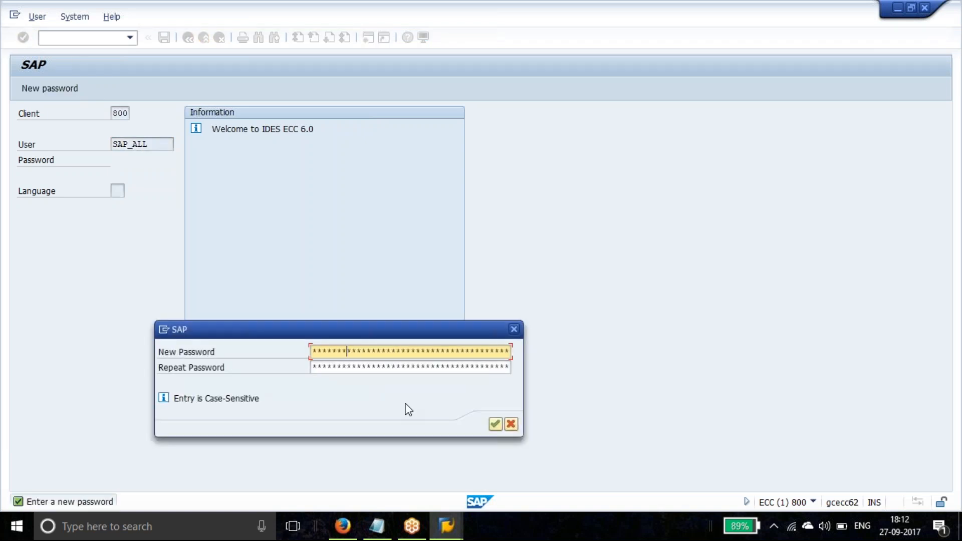
type("*****")
key("Tab")
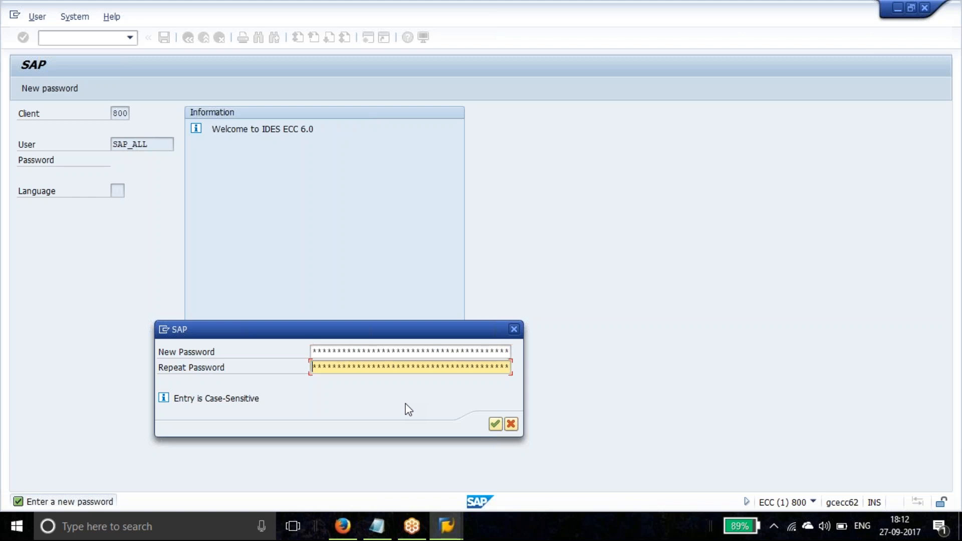
type("***********")
left_click(494, 425)
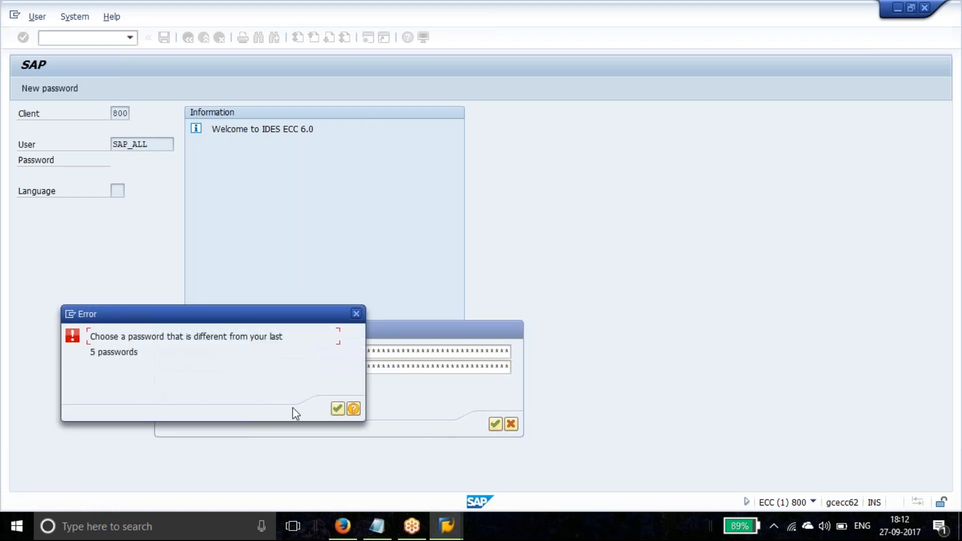
left_click(334, 409)
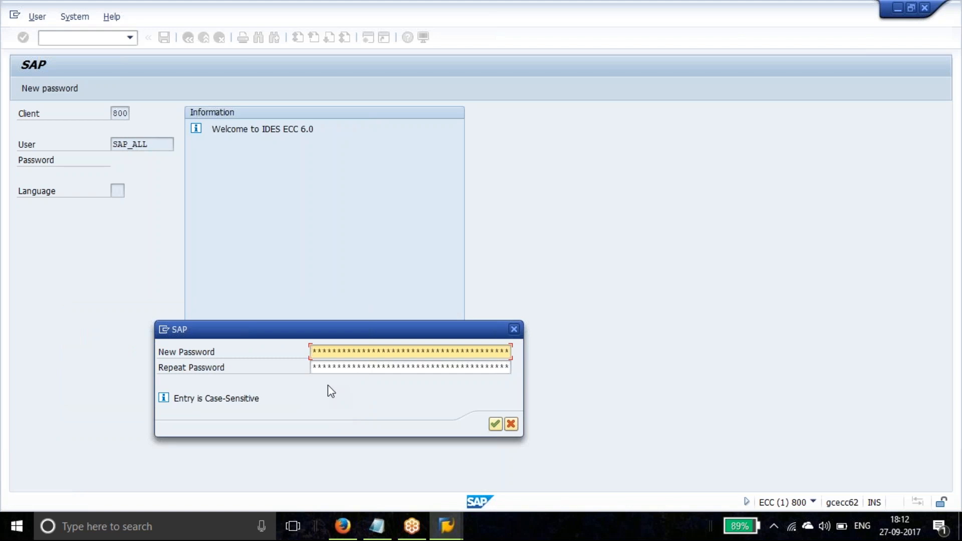
Retry with different new passwords until SAP reports 'Password changed'
type("********")
key("Tab")
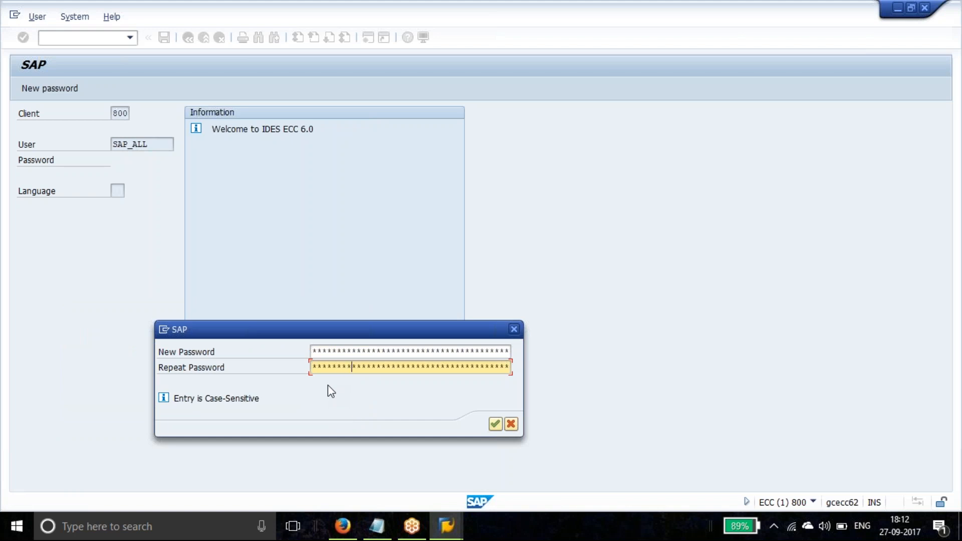
left_click(500, 421)
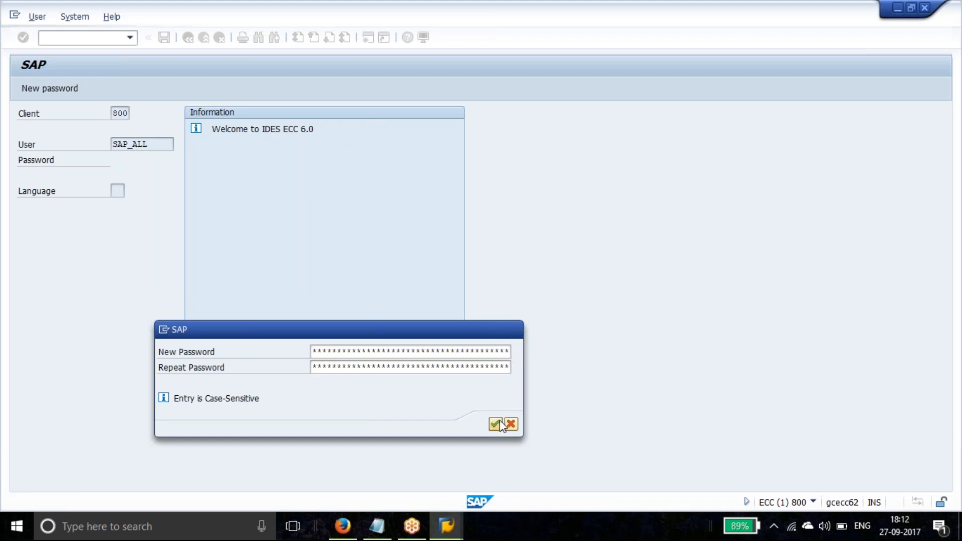
left_click(338, 408)
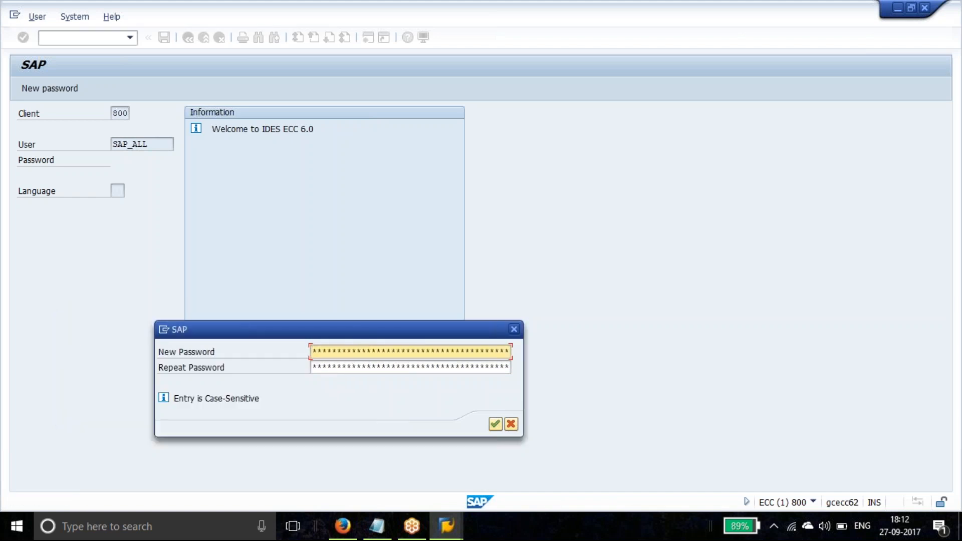
type("***")
key("BackSpace")
key("BackSpace")
type("*********")
key("Tab")
type("*")
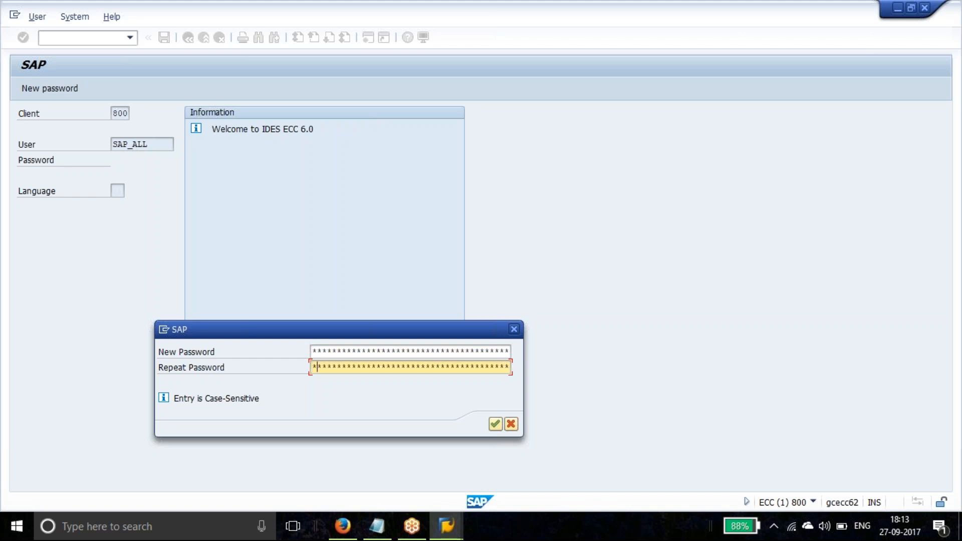
type("********")
left_click(495, 424)
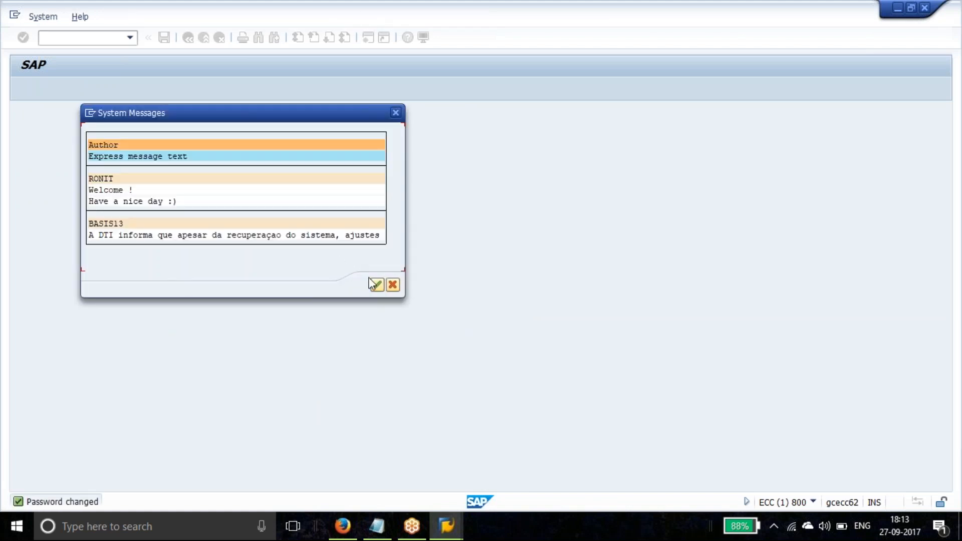
Dismiss system messages, note SAP_ALL and its new password under the meeting link in SAP.txt, and close Notepad
left_click(377, 284)
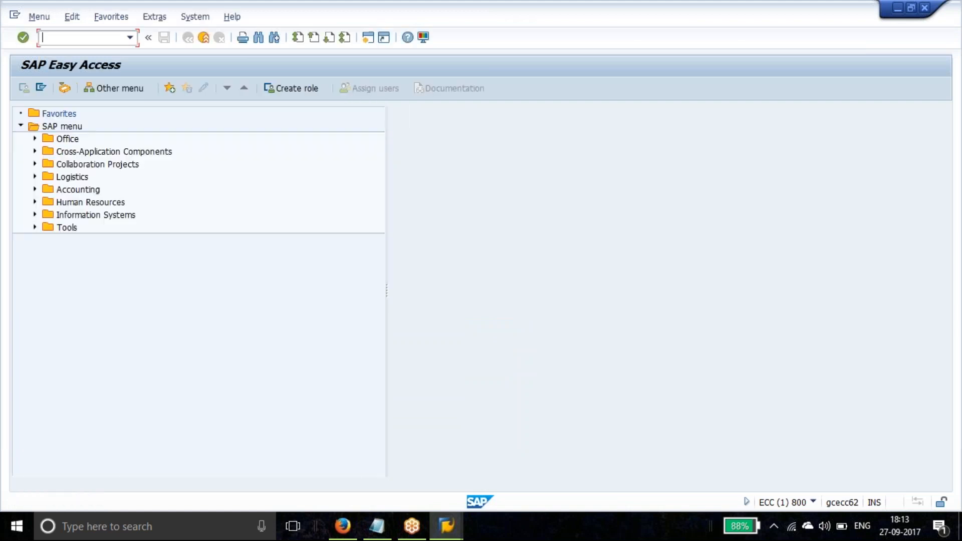
left_click(385, 534)
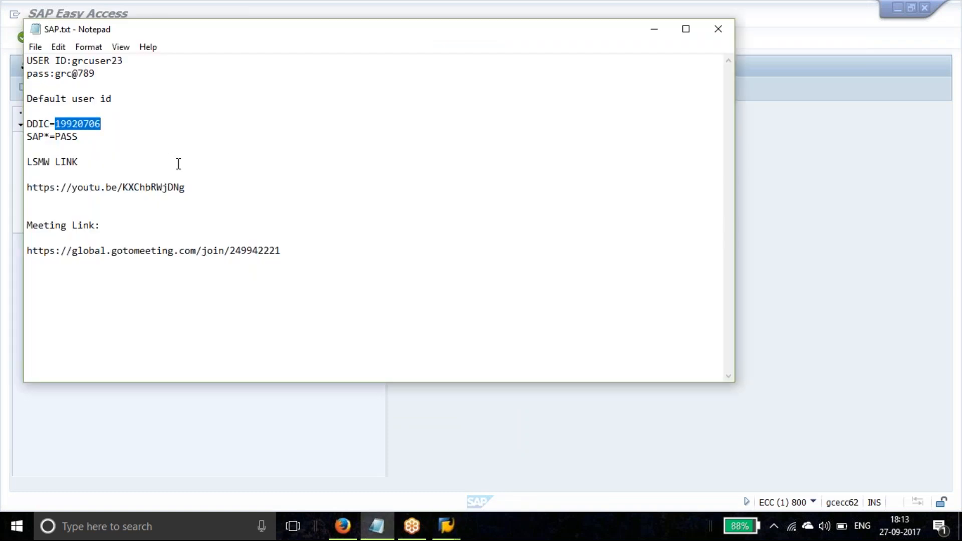
left_click(298, 256)
key("Return")
key("Return")
key("Return")
type("SAP_1")
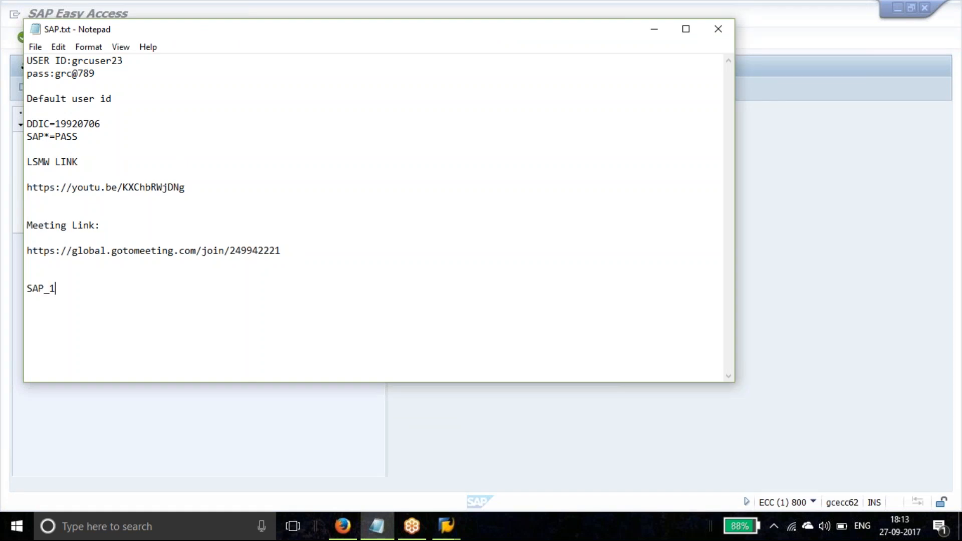
key("BackSpace")
type("ALL")
key("Return")
key("Return")
type("1234567890")
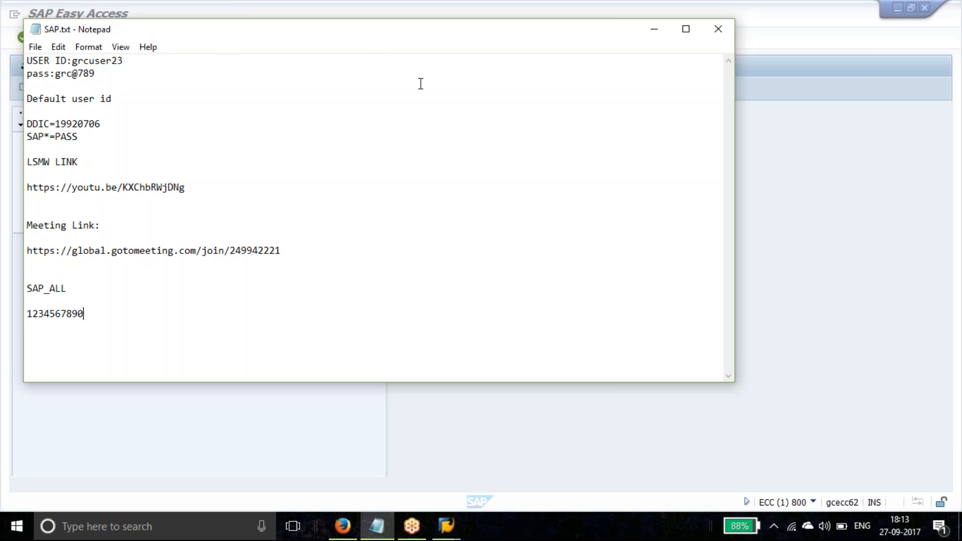
left_click(720, 31)
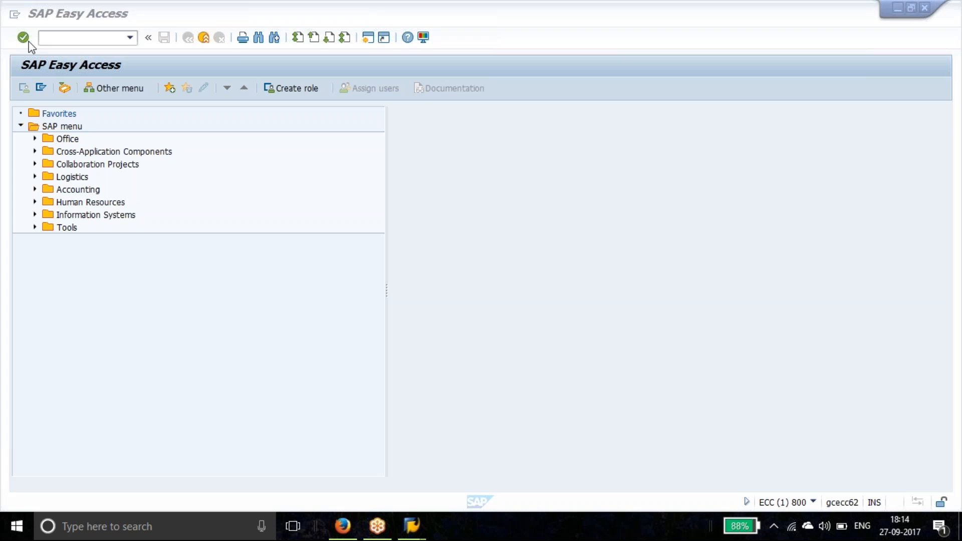
Run RZ10 and view the five available profiles in the Profile search help, closing it unselected
left_click(67, 39)
type("RZ10")
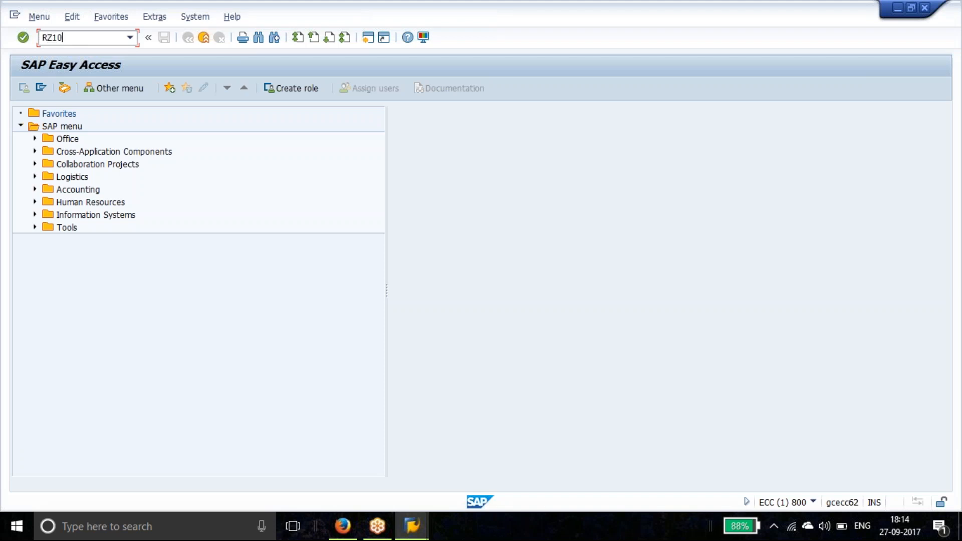
key("Return")
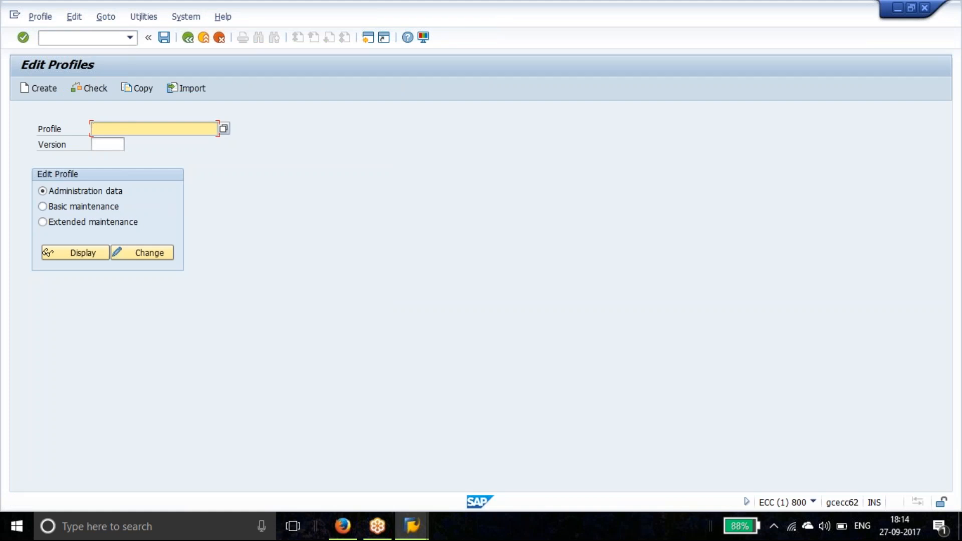
left_click(224, 129)
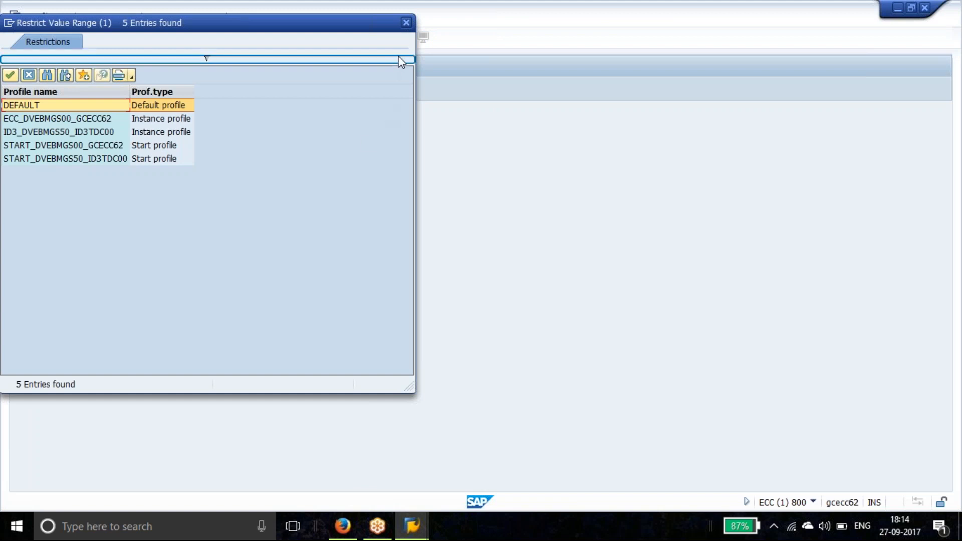
left_click(405, 24)
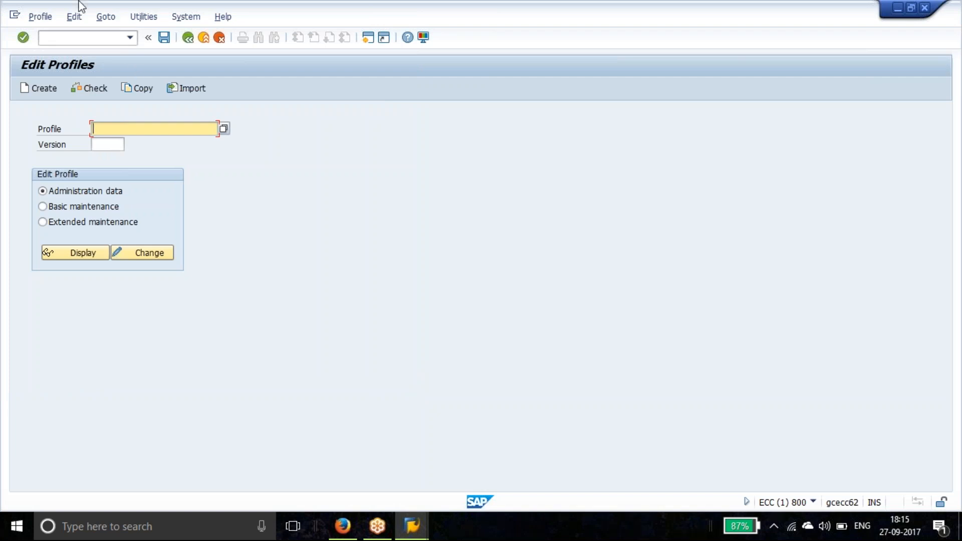
Import the profiles of all active servers via Utilities > Import profiles and review the check log
left_click(147, 16)
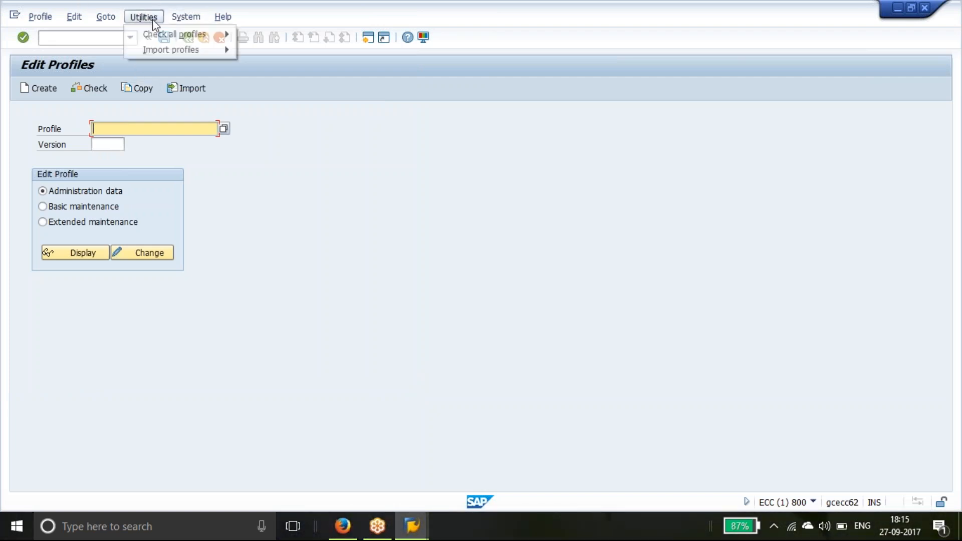
mouse_move(168, 52)
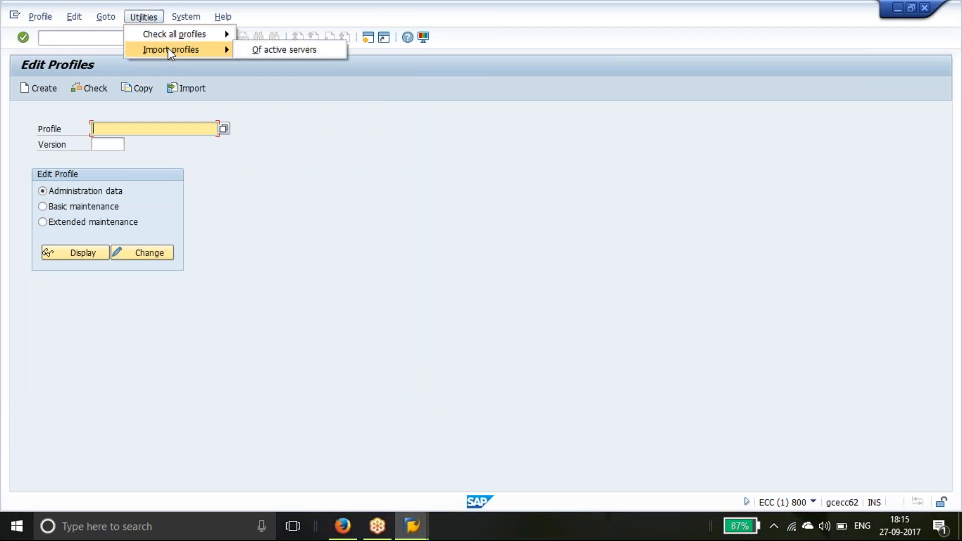
left_click(254, 50)
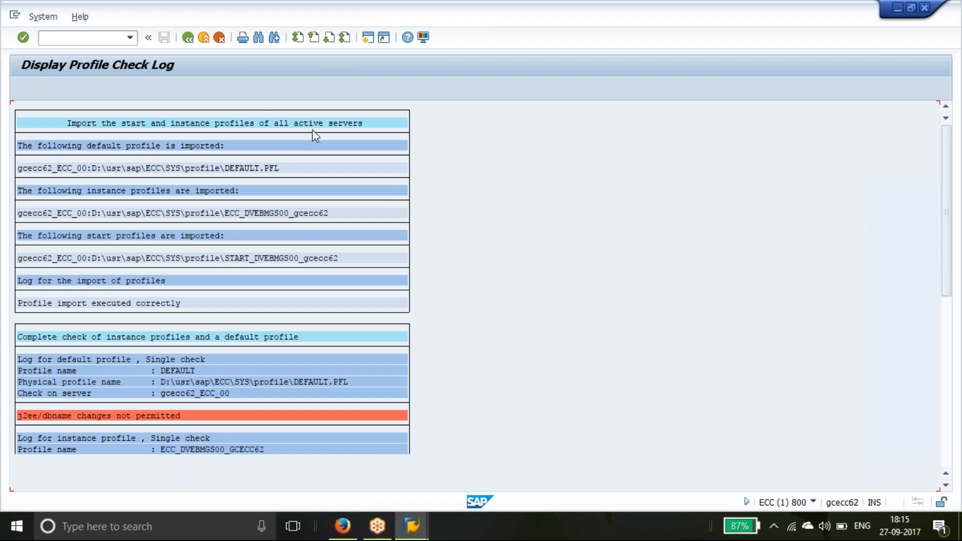
Switch to the Maintain Profile Parameters screen with /NRZ11
left_click(86, 39)
type("/NRZ11")
key("Return")
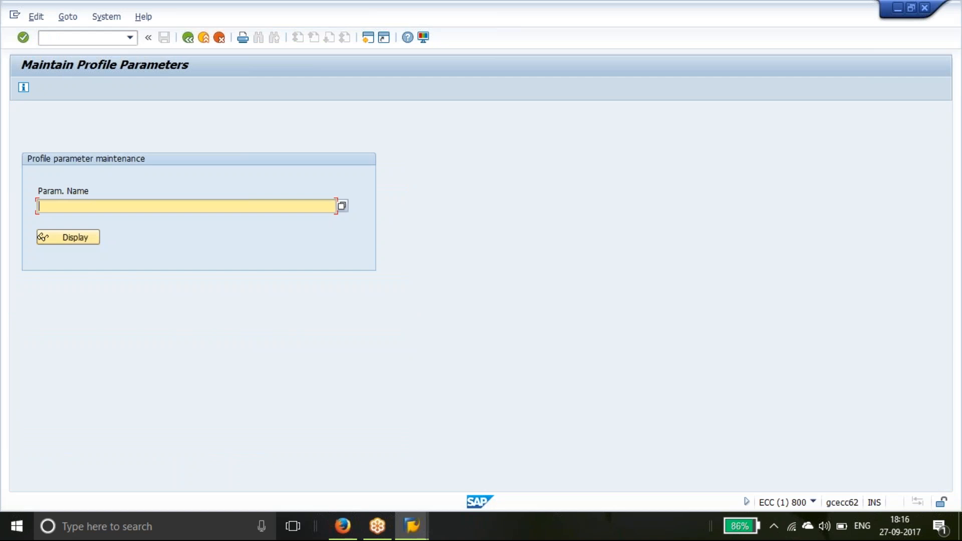
Search the parameter name list for LOGIN* using search help and Find, then close the list
type("LOGIN*")
left_click(347, 207)
left_click(344, 206)
left_click(186, 206)
key("BackSpace")
key("BackSpace")
key("BackSpace")
key("BackSpace")
key("BackSpace")
key("BackSpace")
left_click(342, 206)
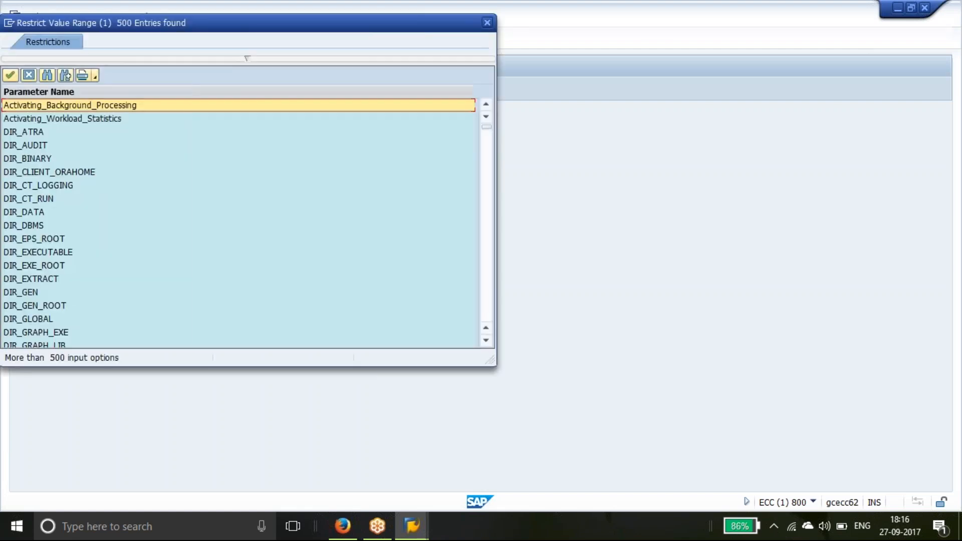
left_click(47, 75)
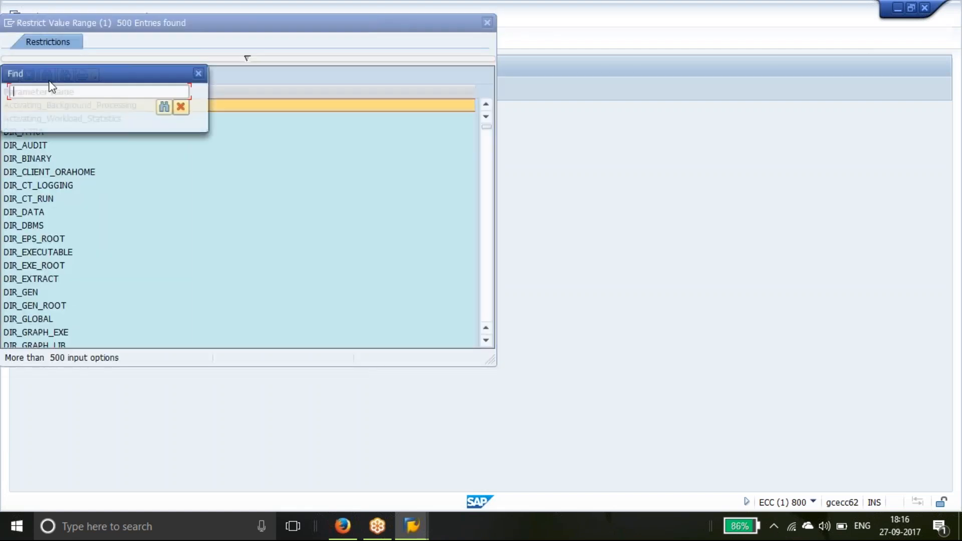
type("LOGIN")
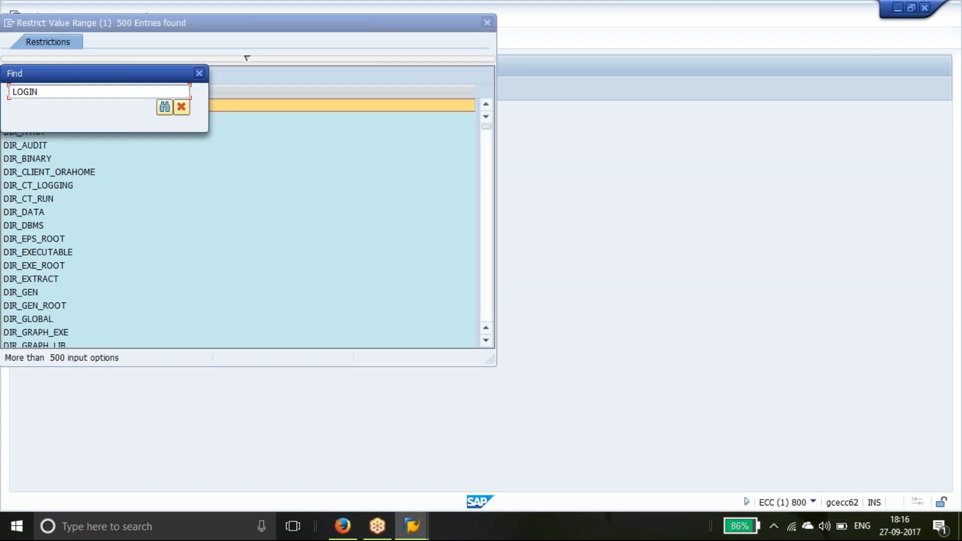
type("*")
key("Return")
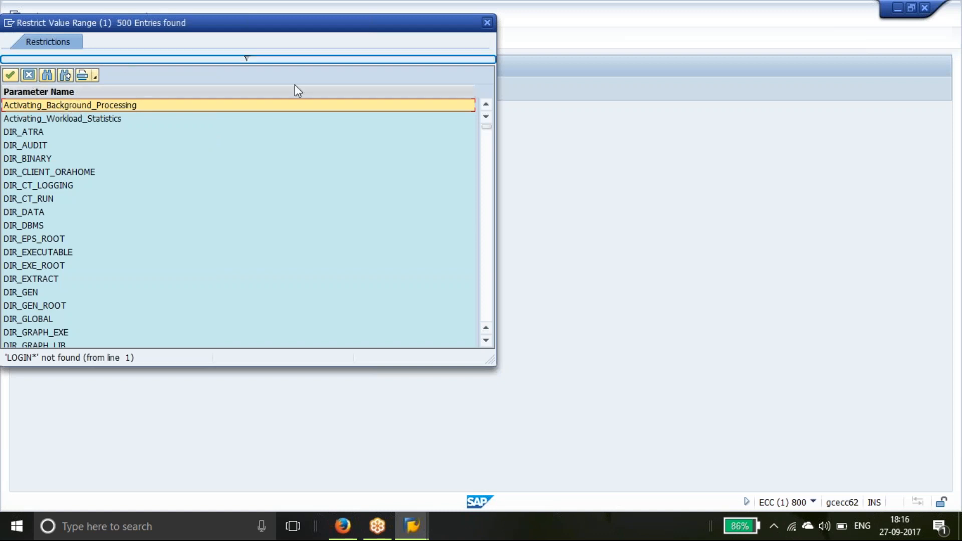
left_click(487, 23)
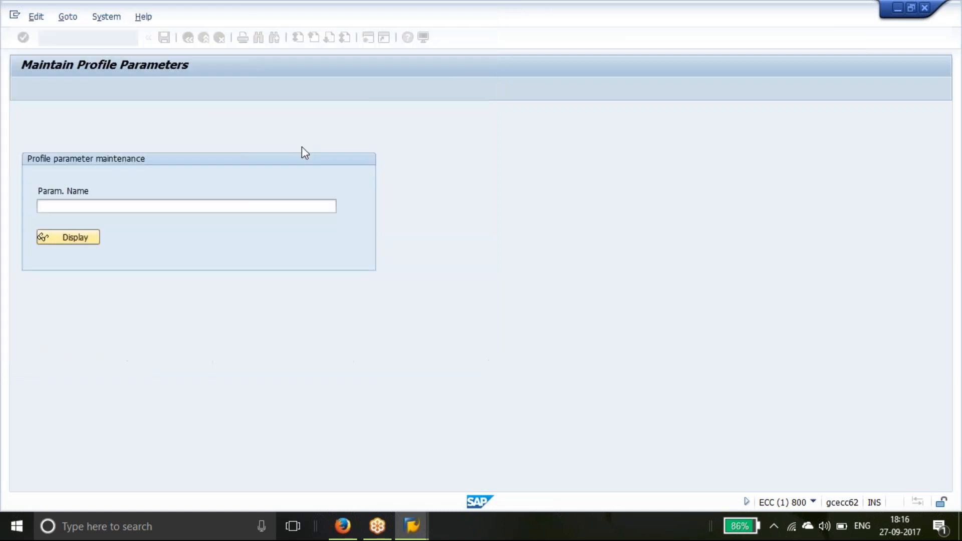
Re-enter LOGIN* as the parameter name and answer No to the log-off prompt
left_click(103, 212)
type("LOGIN")
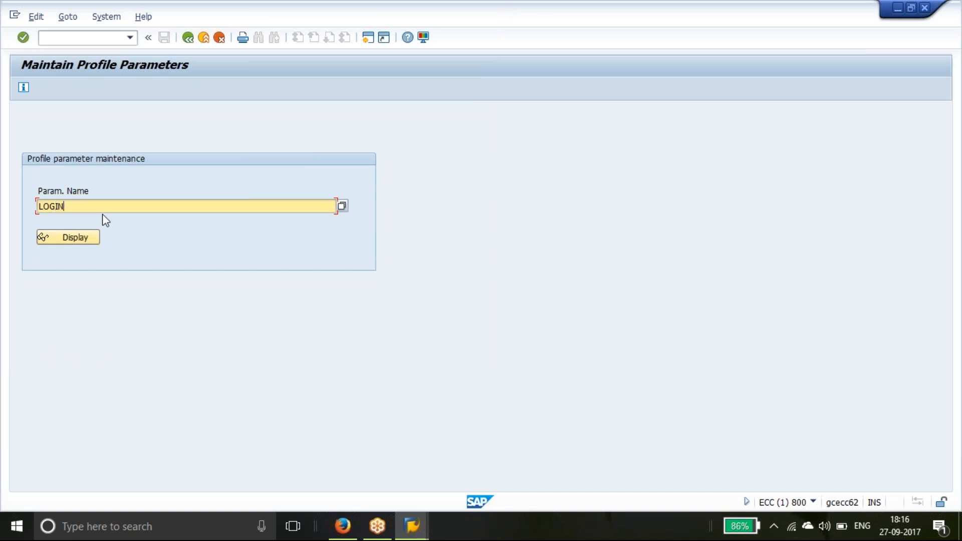
type("*")
key("alt+F4")
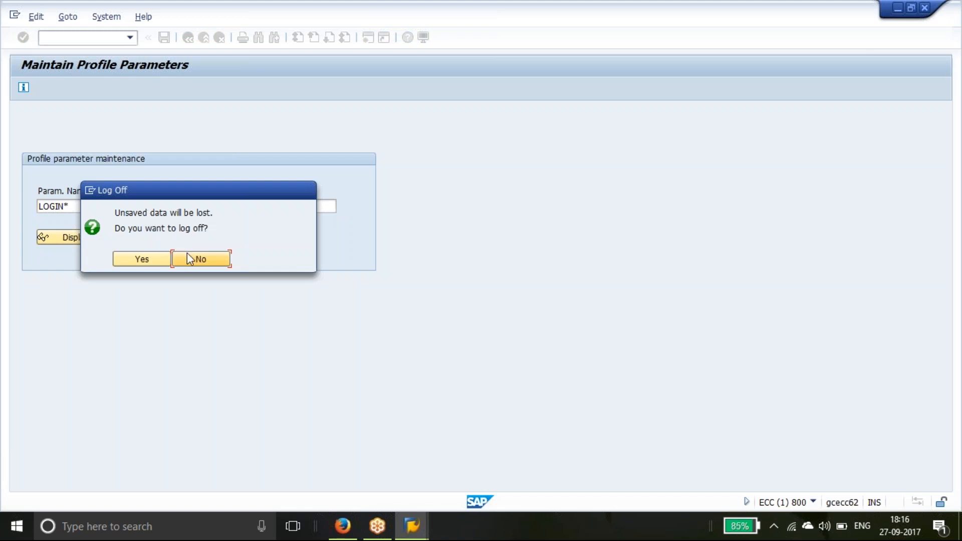
left_click(188, 256)
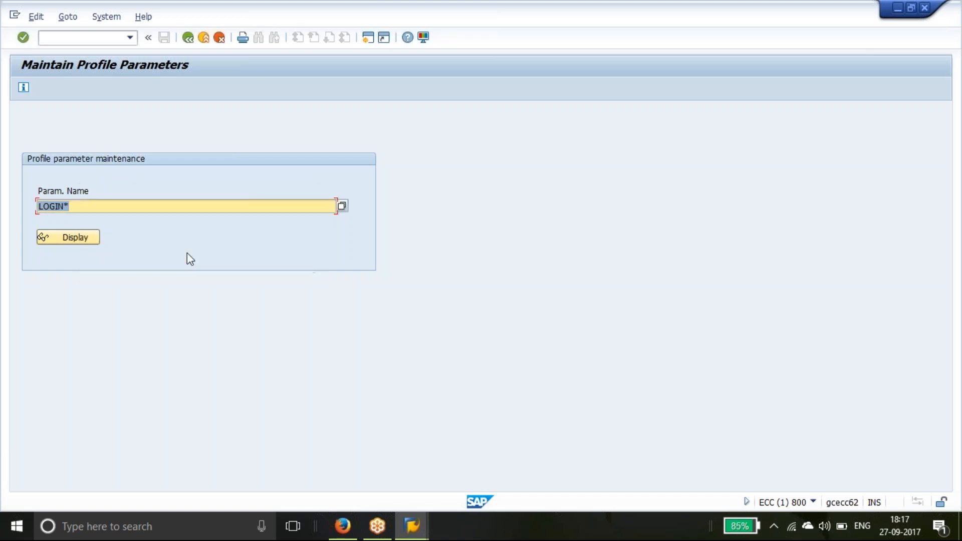
Replace the parameter name pattern with lowercase login*
left_click(344, 207)
left_click(59, 210)
key("BackSpace")
type("O")
left_click(343, 206)
left_click(60, 206)
key("BackSpace")
key("BackSpace")
key("BackSpace")
key("BackSpace")
key("BackSpace")
key("BackSpace")
type("login*")
List the 36 login/ parameters and take login/disable_multi_gui_login
left_click(341, 206)
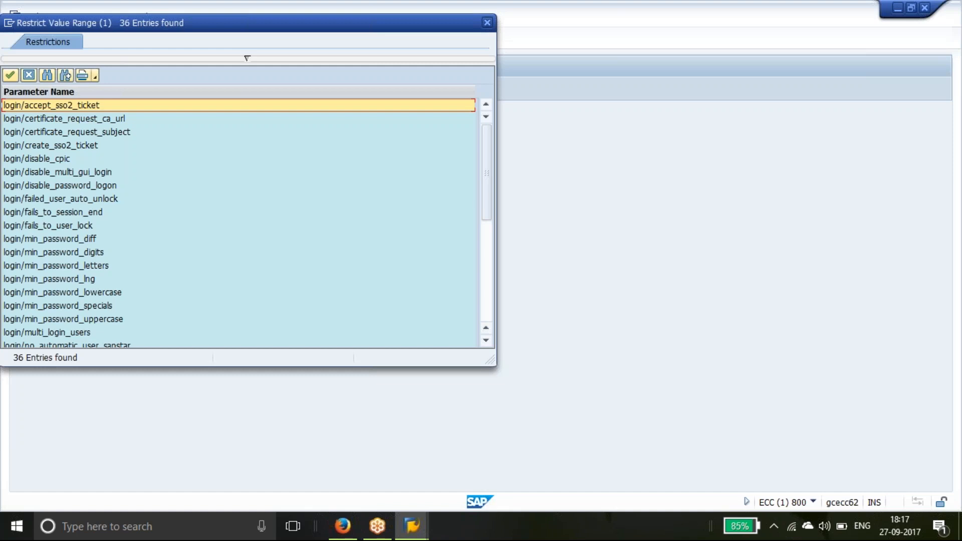
left_click(110, 175)
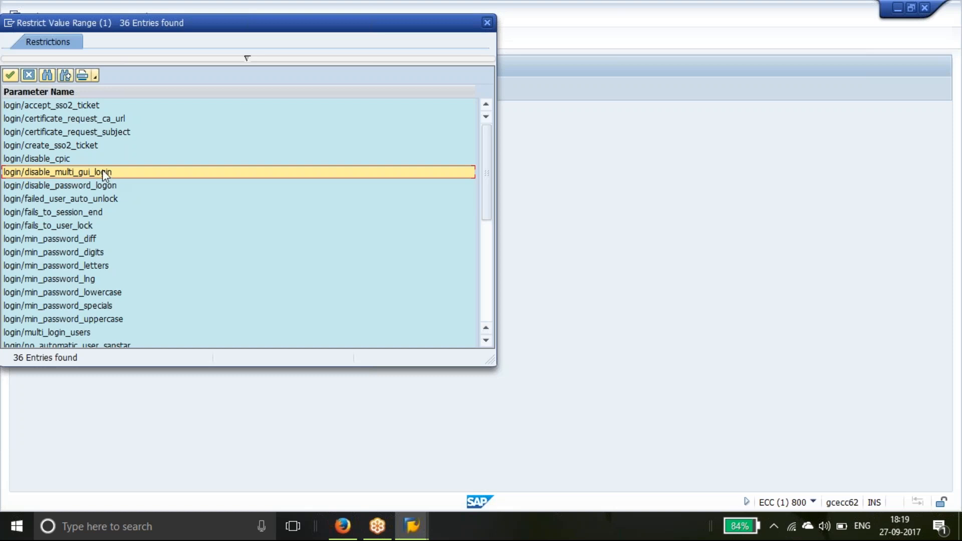
double_click(102, 172)
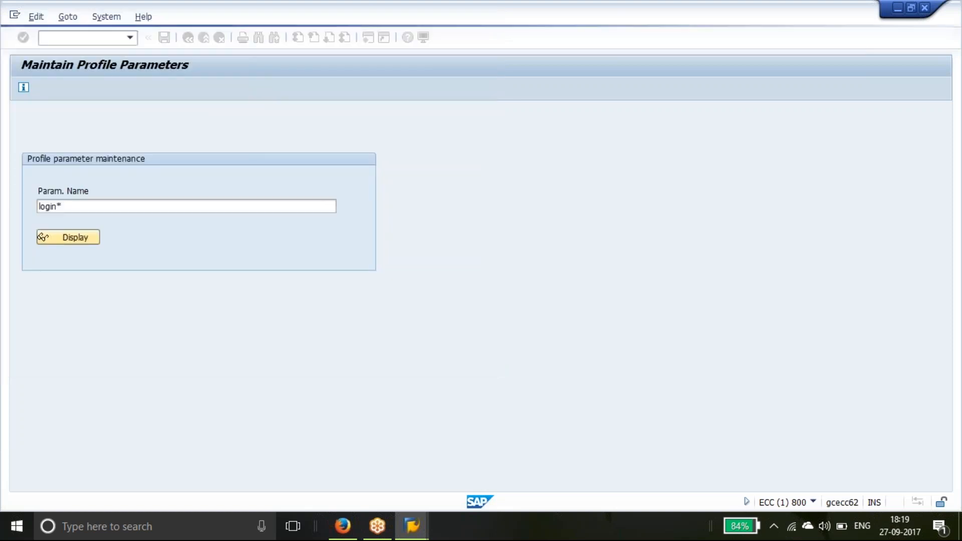
Review login/disable_multi_gui_login's attributes (all values 0) and documentation, then go back to the entry screen
left_click(89, 236)
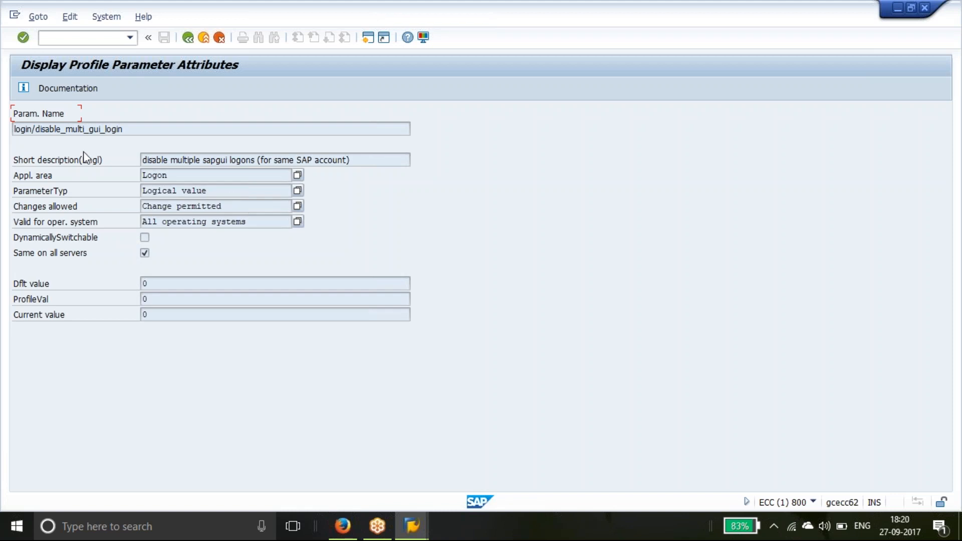
left_click(53, 86)
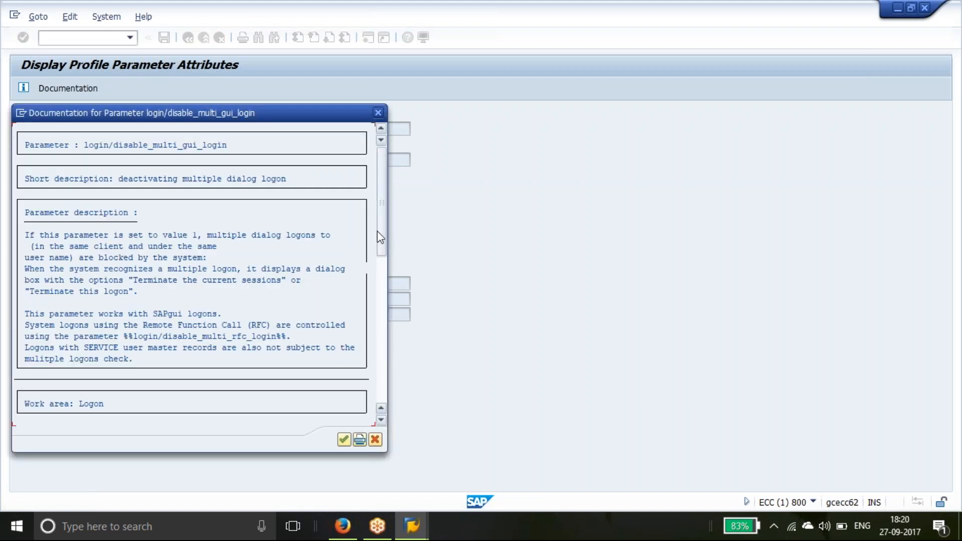
left_click_drag(379, 236, 381, 251)
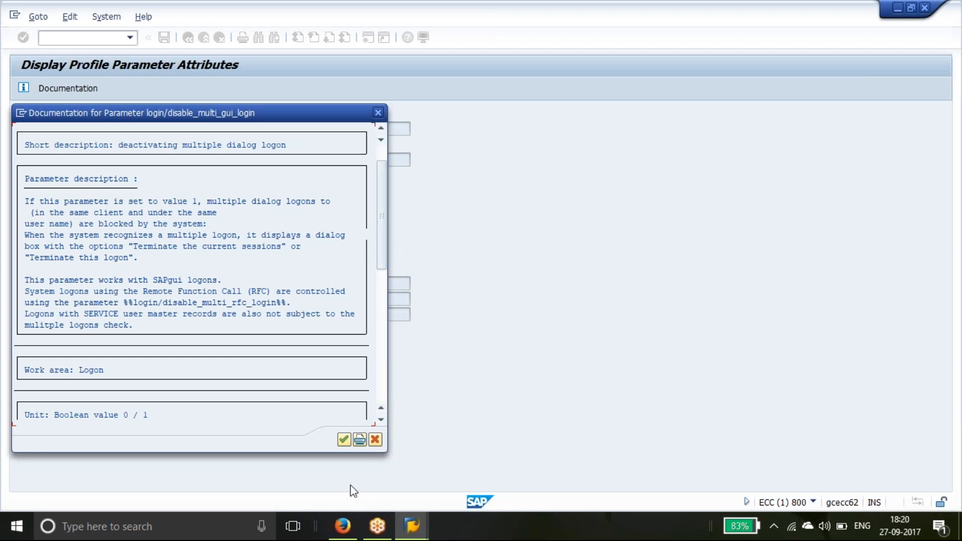
left_click(375, 440)
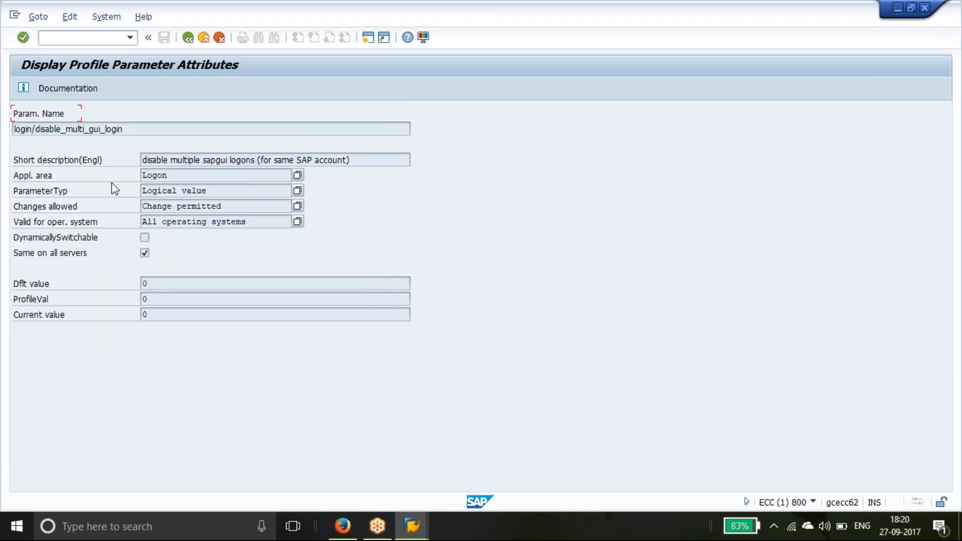
left_click(187, 40)
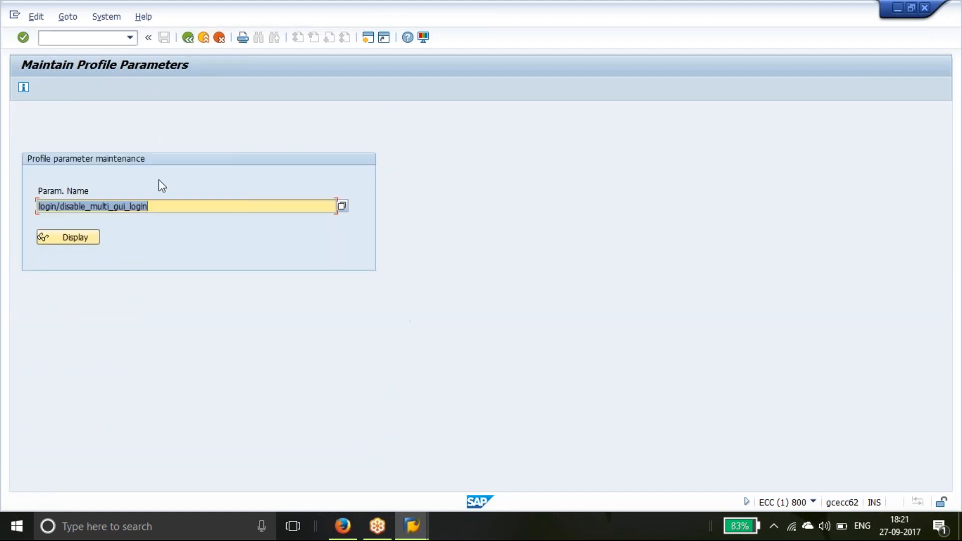
Pick login/failed_user_auto_unlock from the login* parameter value list
key("BackSpace")
type("login")
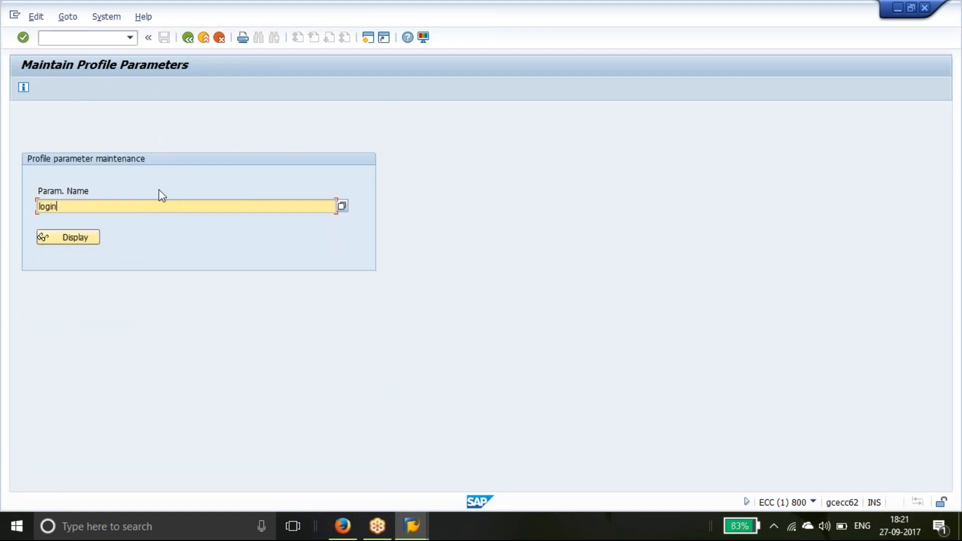
type("*")
left_click(342, 207)
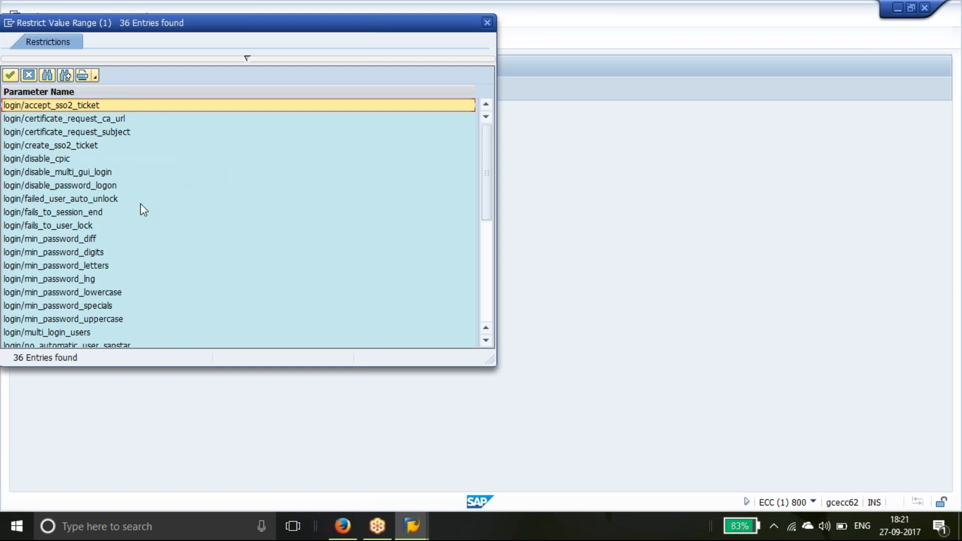
left_click(106, 212)
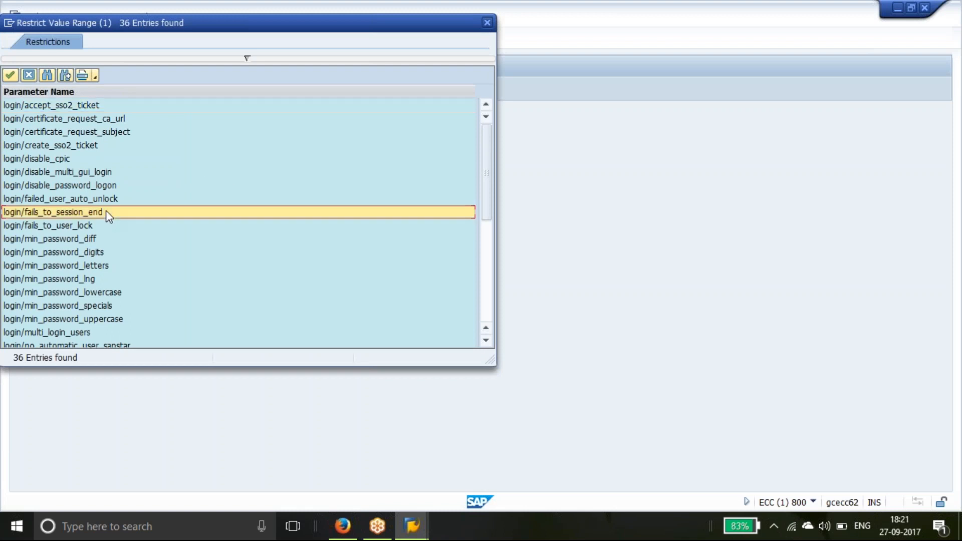
left_click(104, 185)
left_click(106, 199)
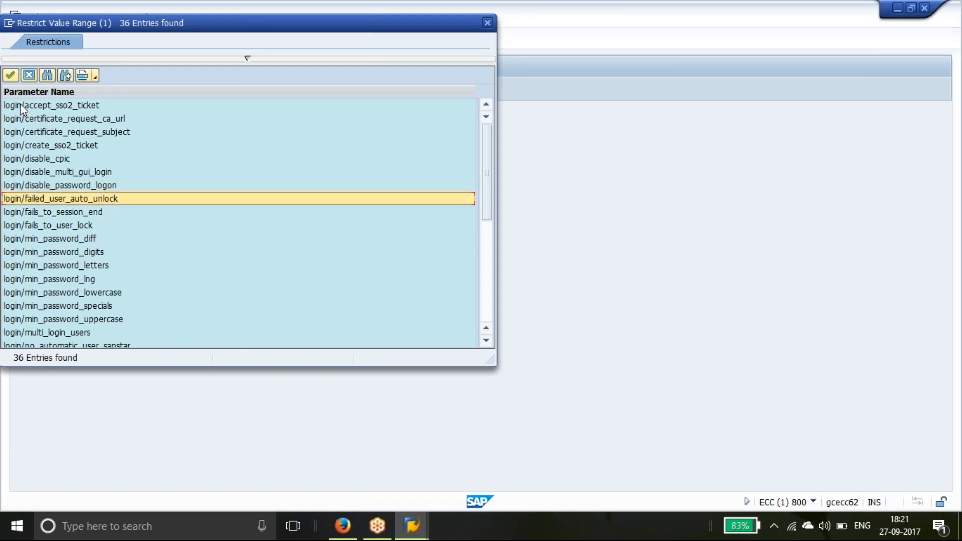
left_click(11, 75)
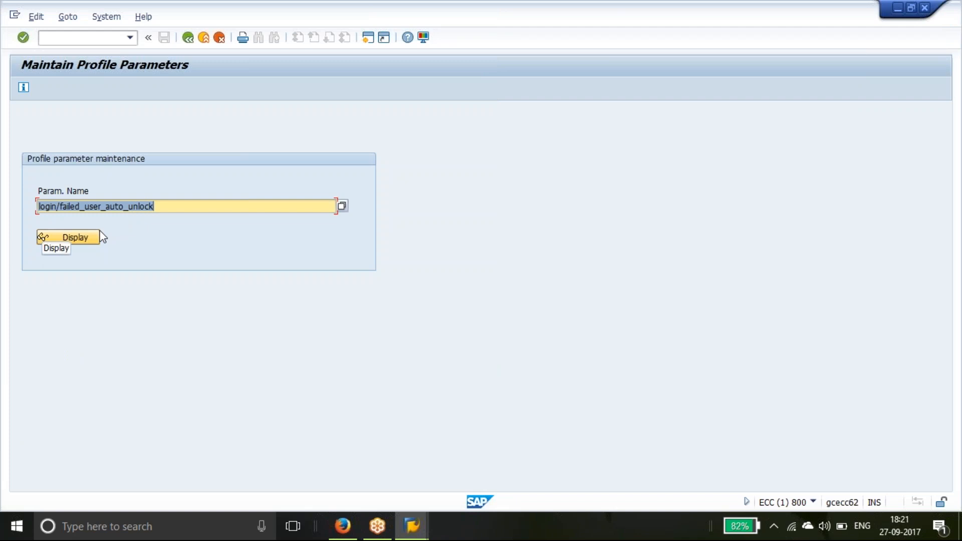
Review its attributes (all values 0) and documentation, then return to parameter maintenance
left_click(90, 239)
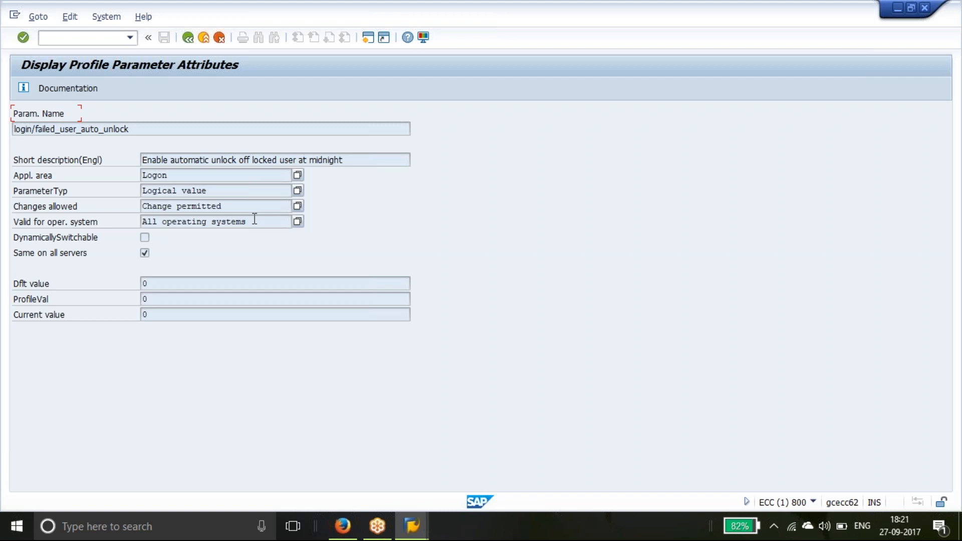
left_click(79, 89)
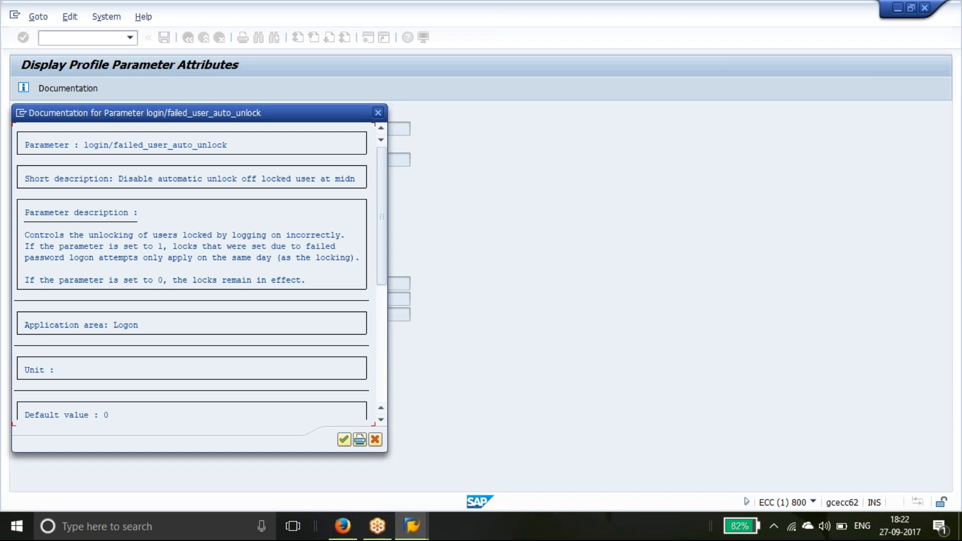
left_click(375, 441)
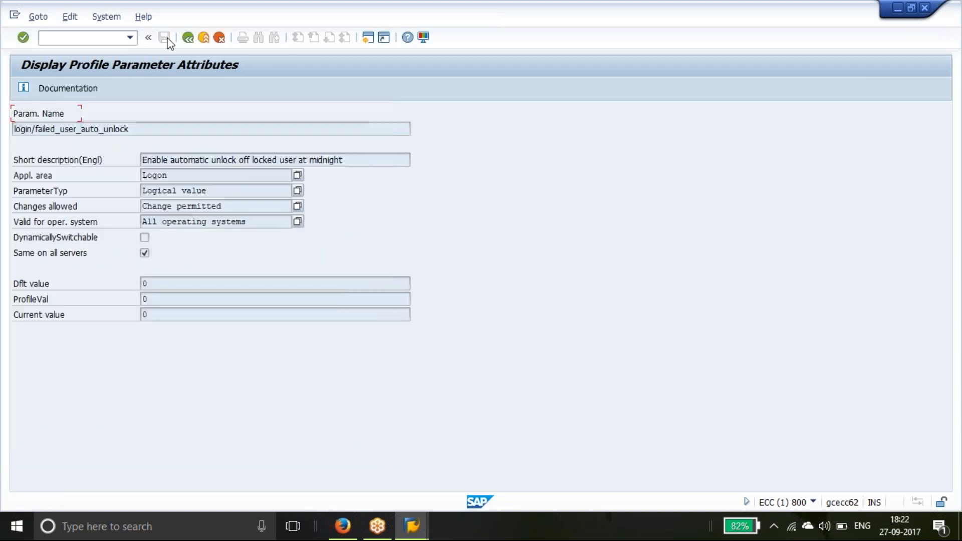
left_click(186, 38)
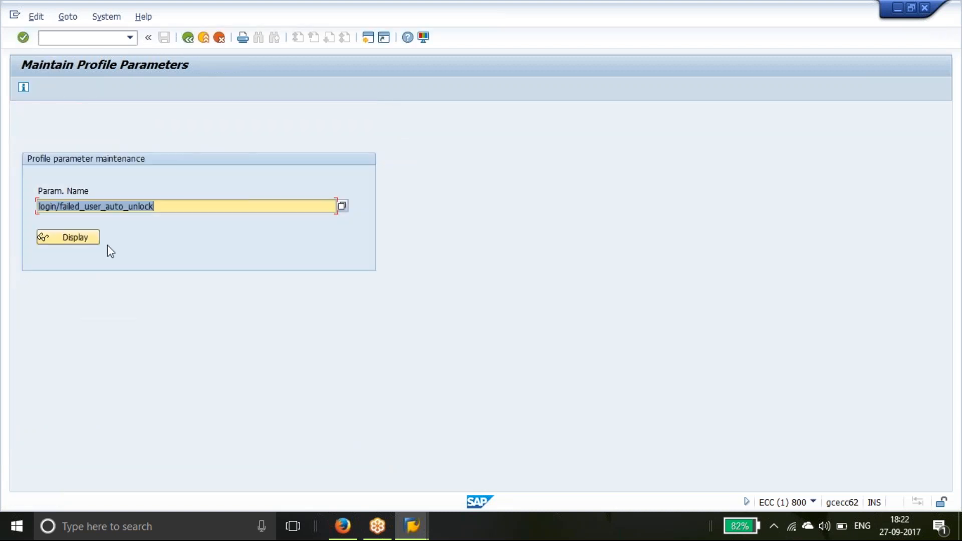
Select login/fails_to_session_end from the login* list, confirm its values are all 3, and return
type("lo")
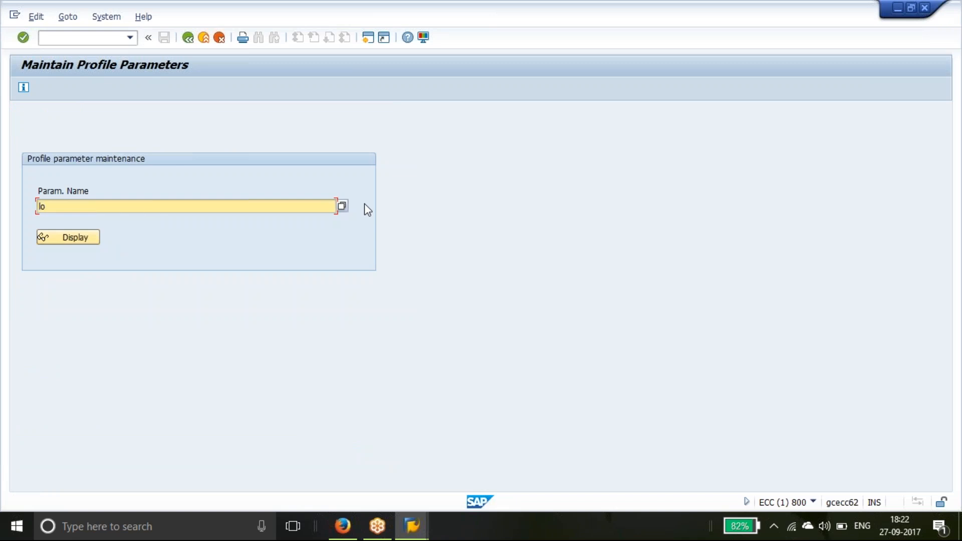
type("gin*")
left_click(343, 205)
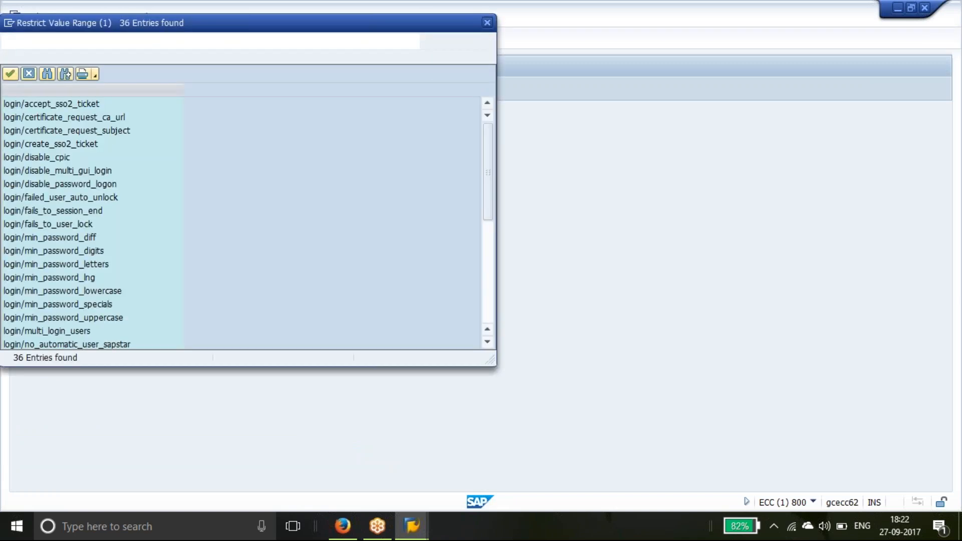
left_click(88, 239)
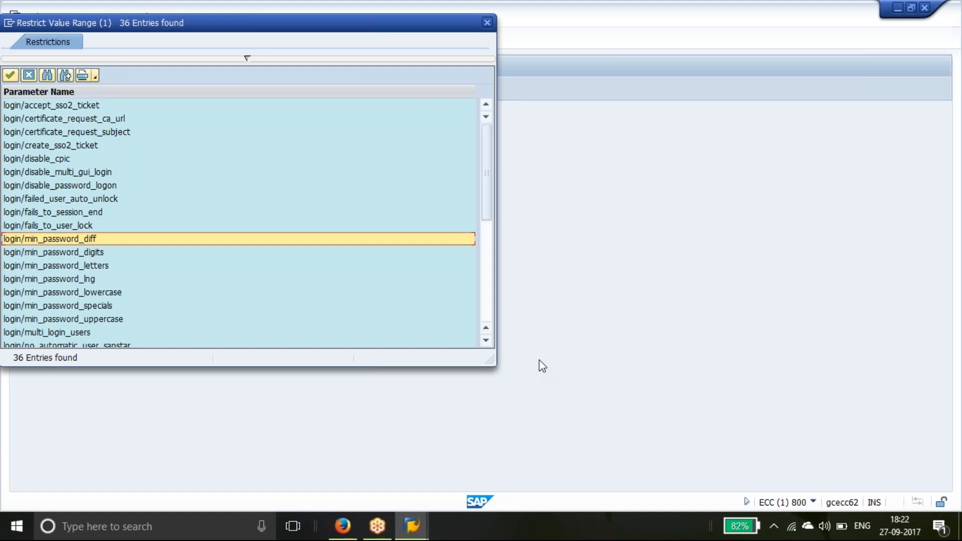
left_click(93, 225)
left_click(90, 214)
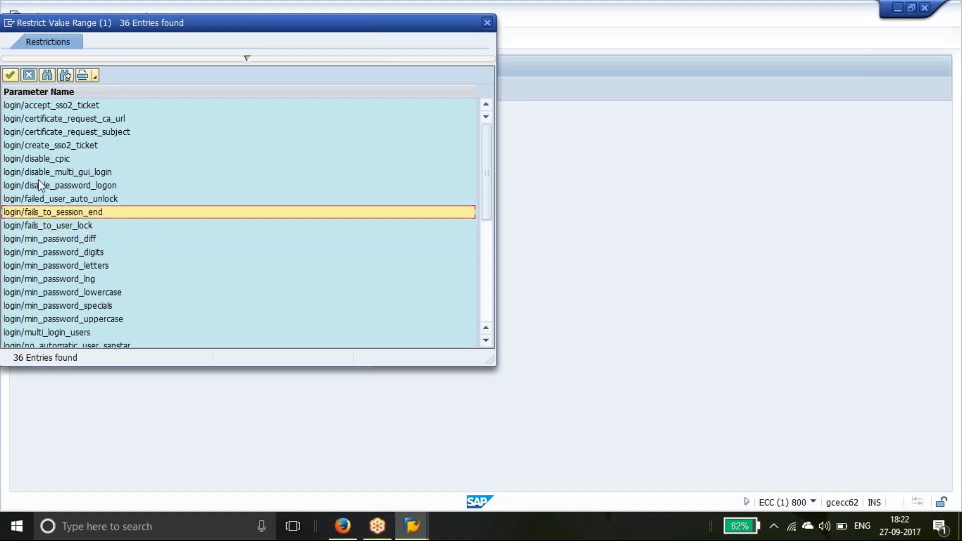
left_click(10, 76)
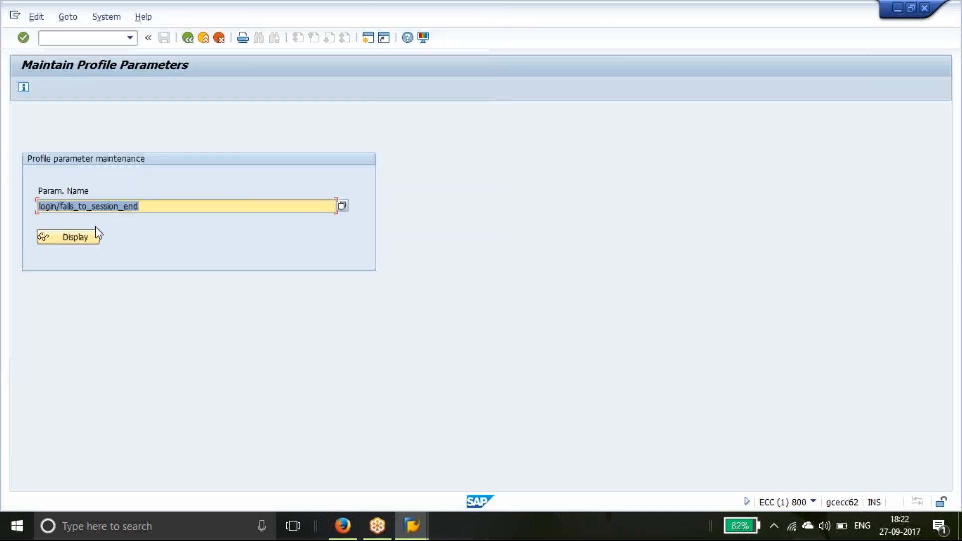
left_click(89, 236)
left_click(41, 237)
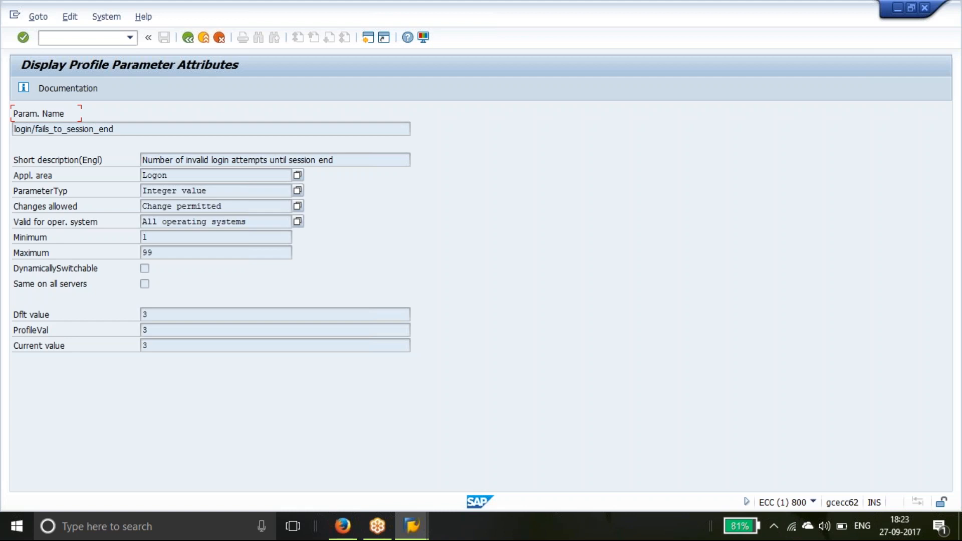
left_click(187, 37)
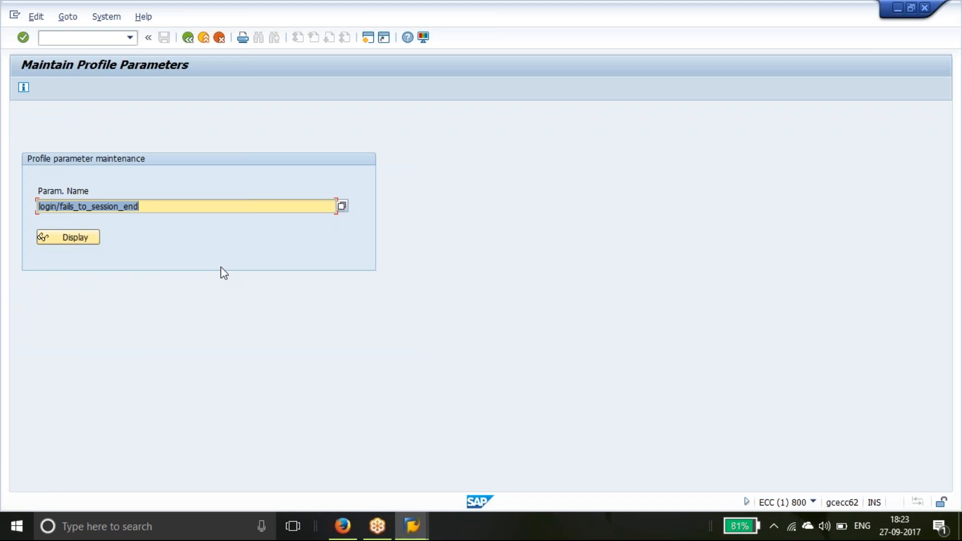
Select login/fails_to_user_lock from the login* list, confirm its values are all 5, and return
type("login*")
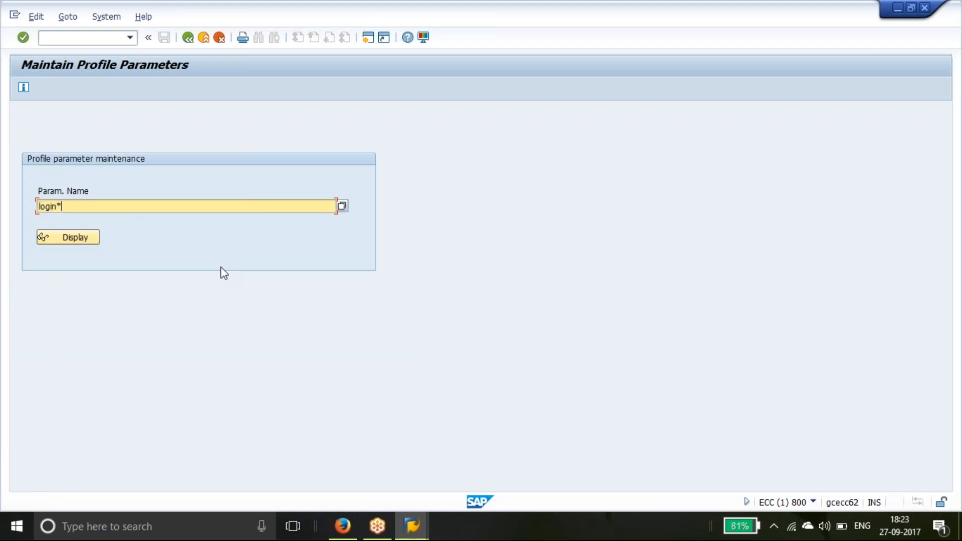
left_click(342, 206)
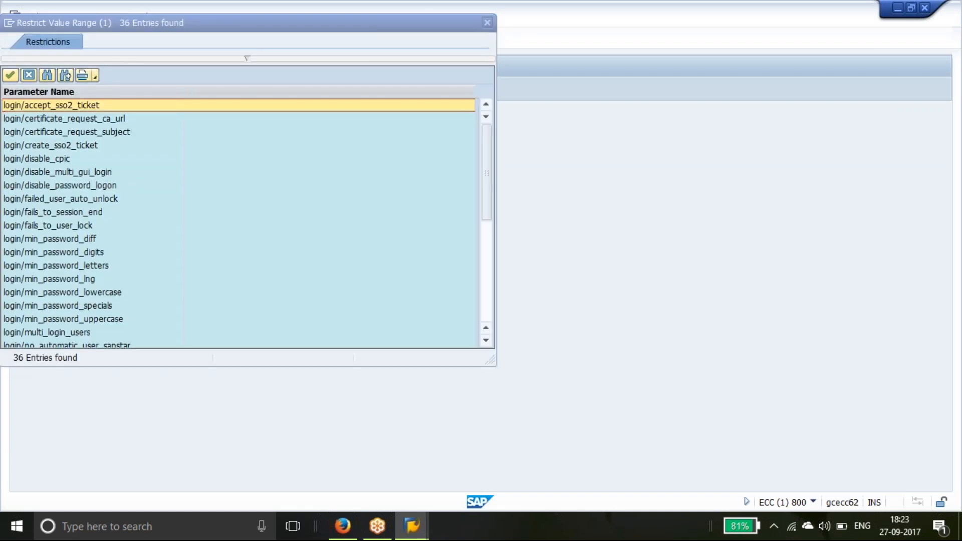
left_click(84, 229)
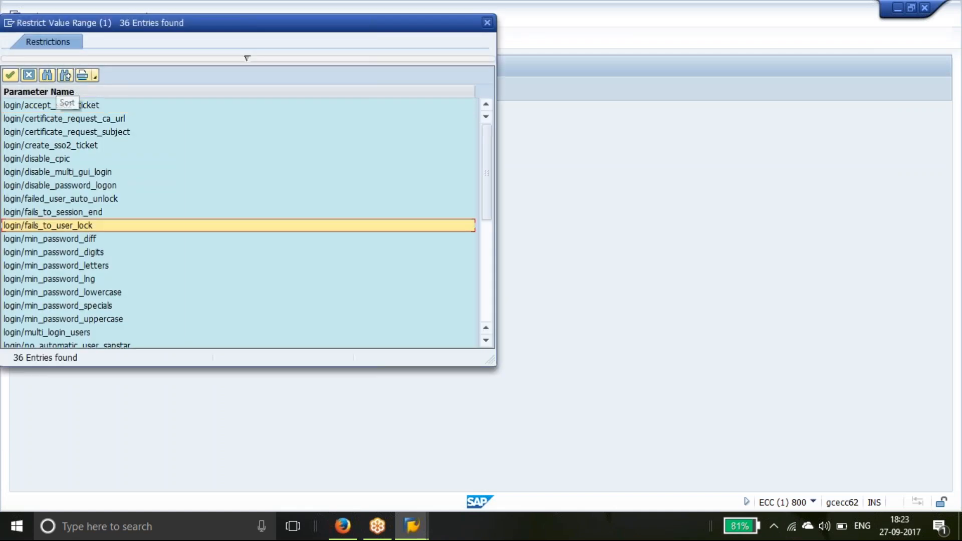
left_click(10, 75)
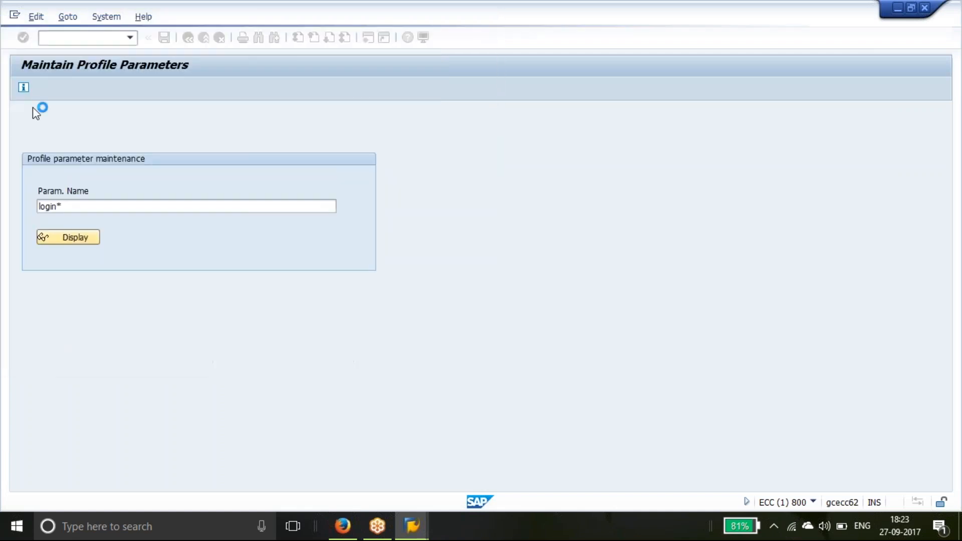
left_click(67, 244)
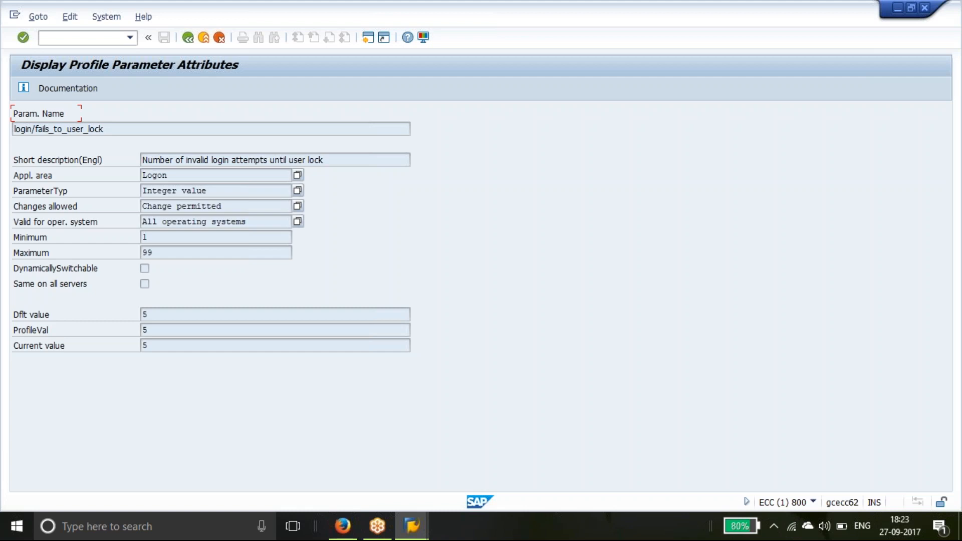
left_click(188, 37)
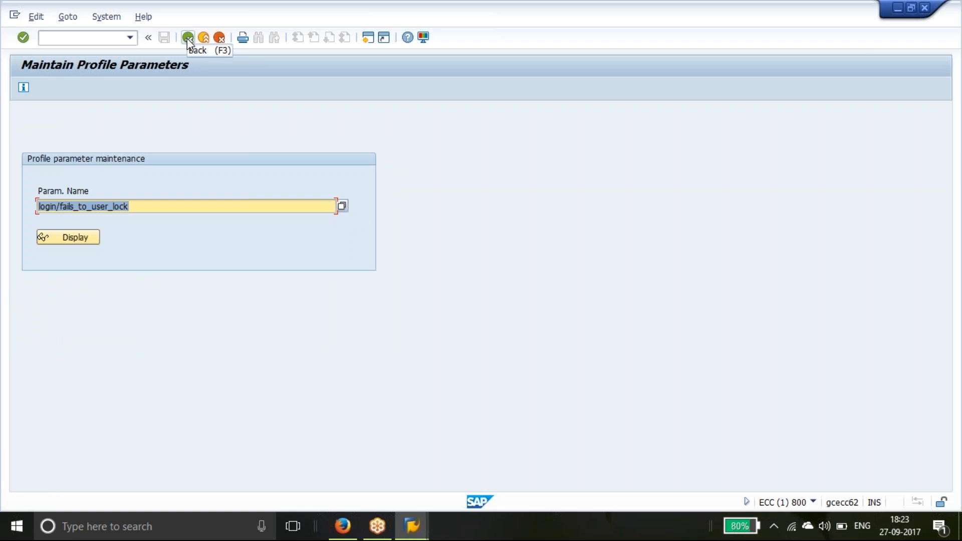
Browse the login* parameter list and close it without choosing anything
type("login*")
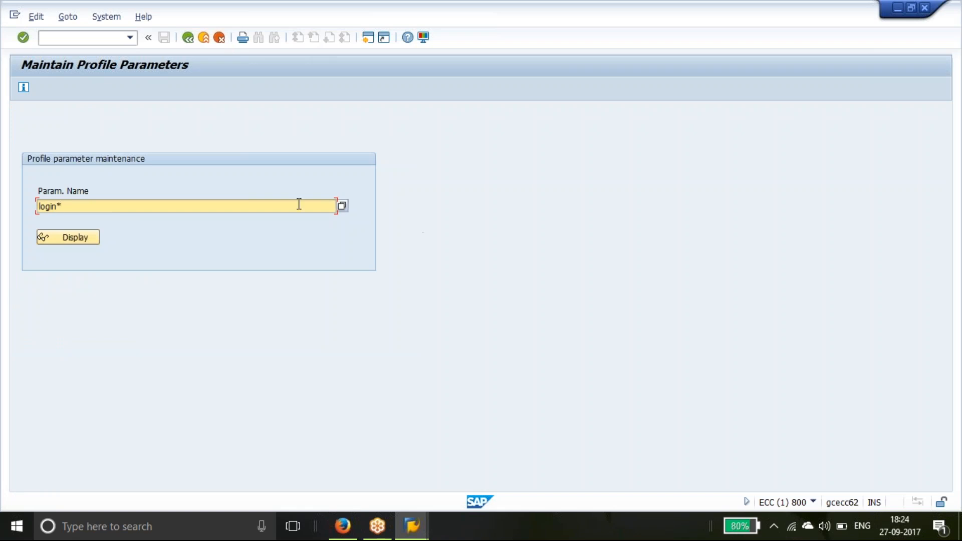
left_click(342, 206)
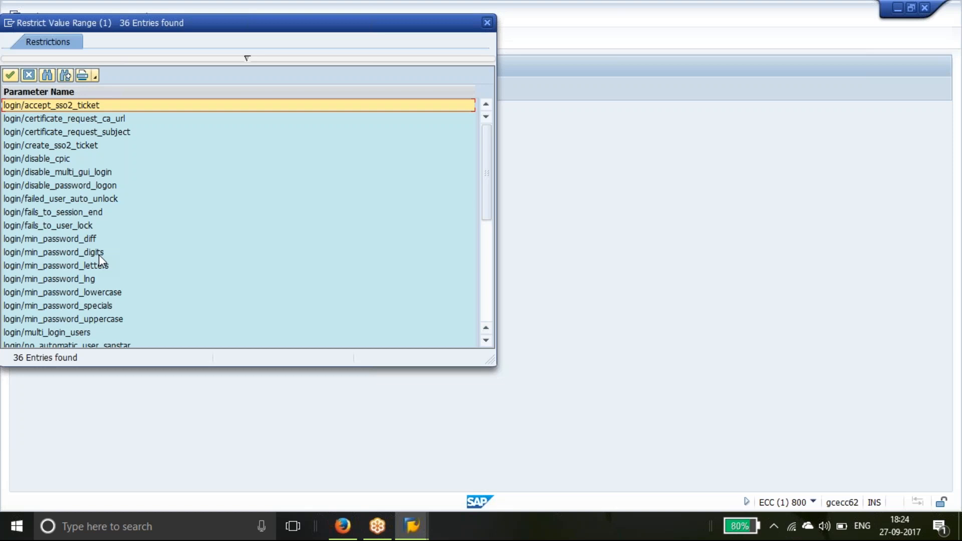
left_click(91, 241)
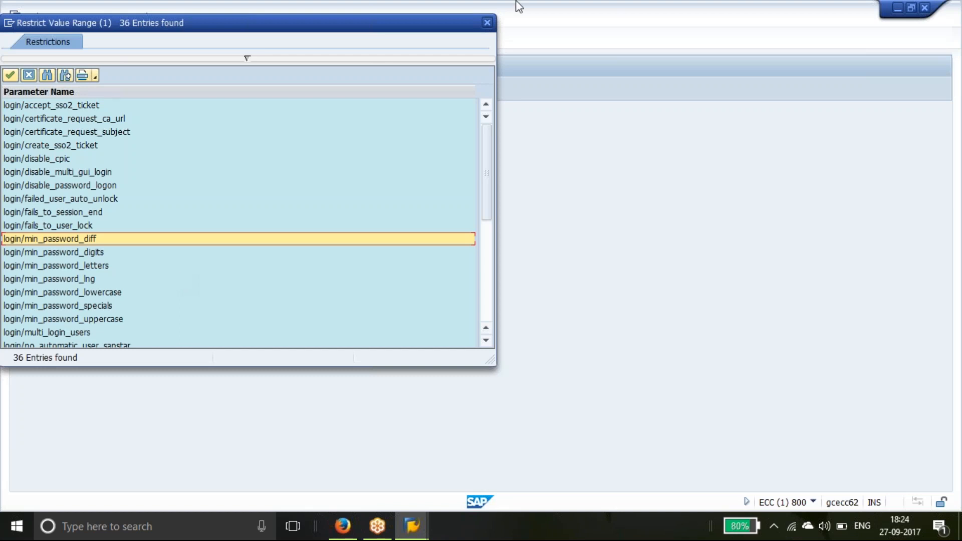
left_click(487, 22)
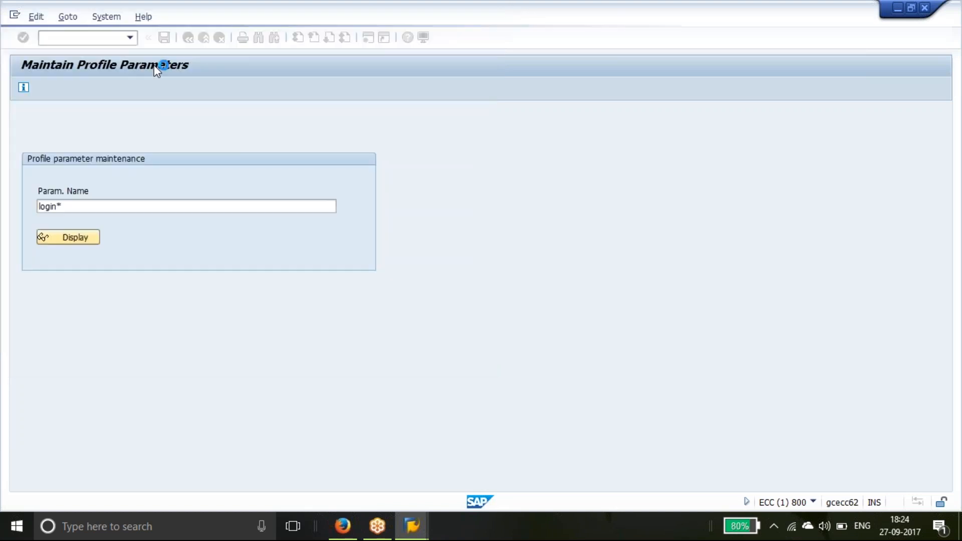
Switch to the Edit Profiles transaction from the command field
left_click(62, 42)
type("/nrz")
type("11")
key("Return")
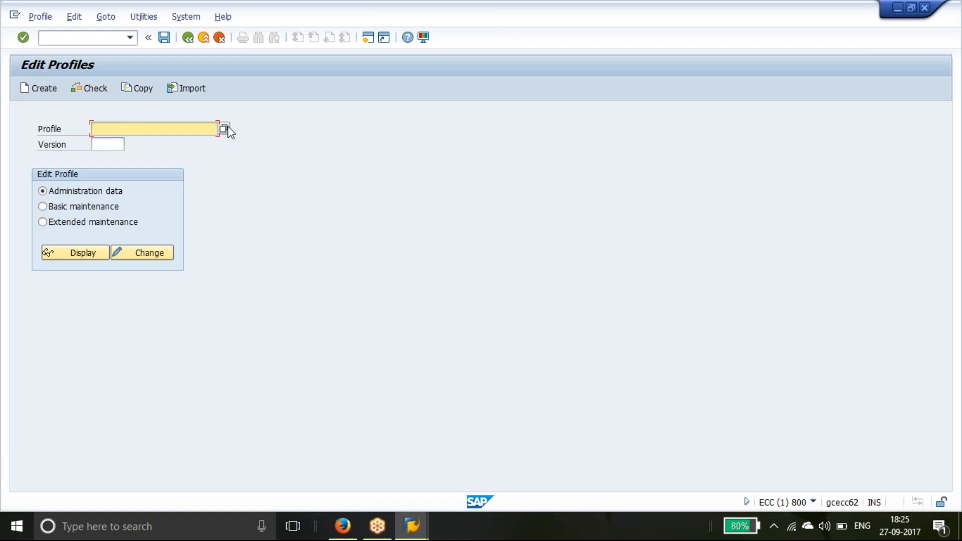
Choose instance profile ECC_DVEBMGS00_GCECC62 from the profile list
left_click(228, 128)
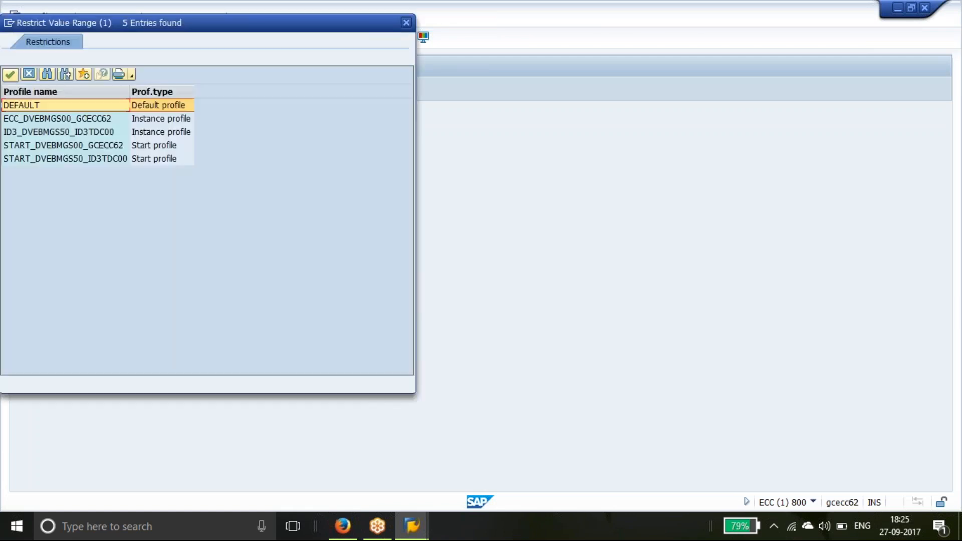
left_click(85, 120)
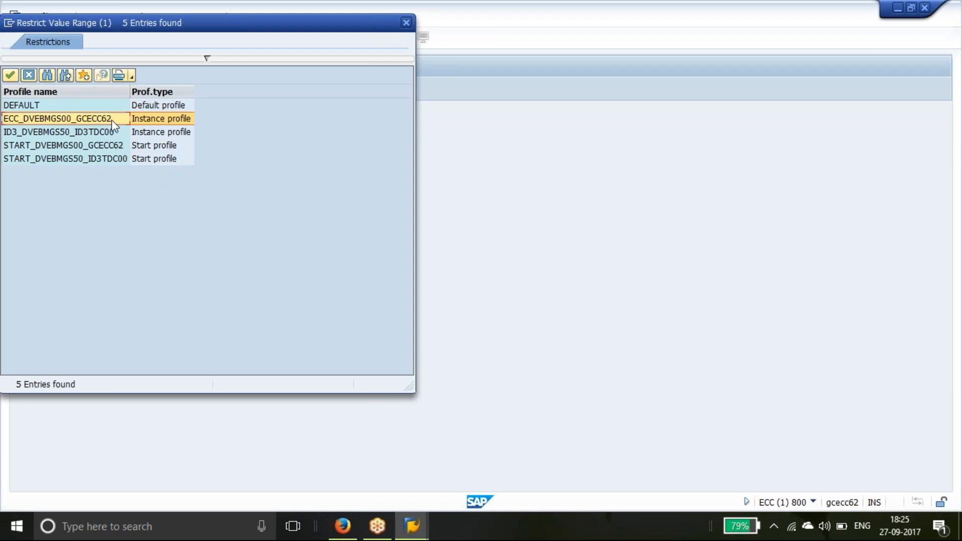
left_click(10, 75)
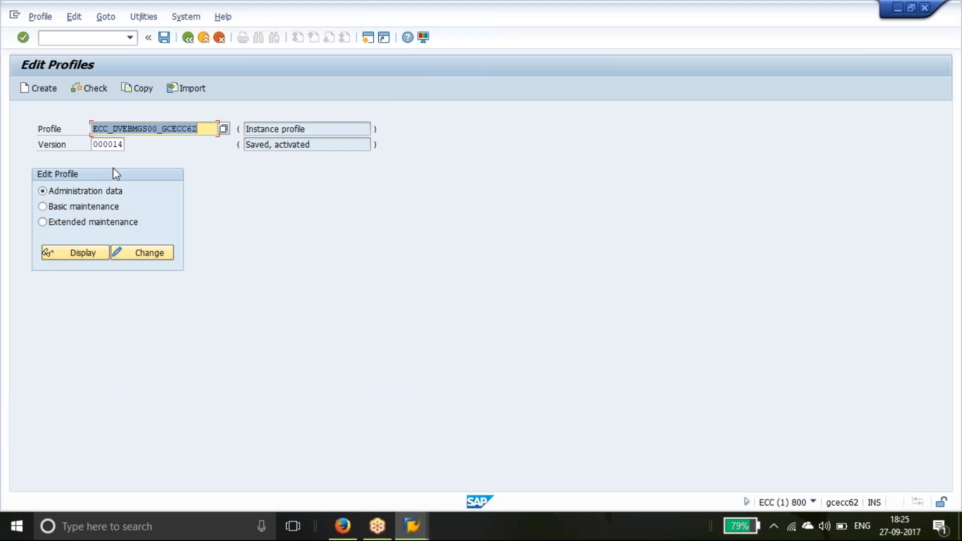
Check version 14 in the version list and review the profile's administration data
left_click_drag(109, 146, 131, 147)
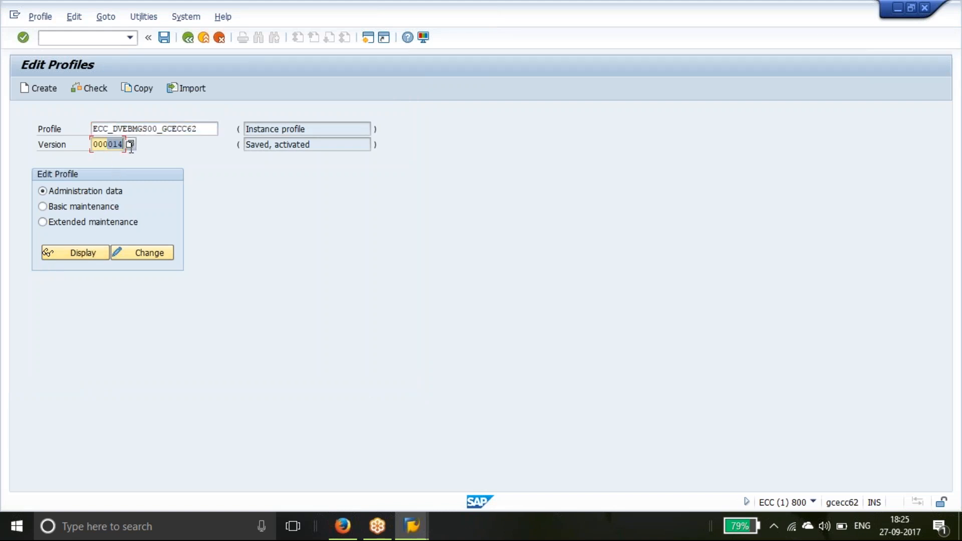
left_click(130, 145)
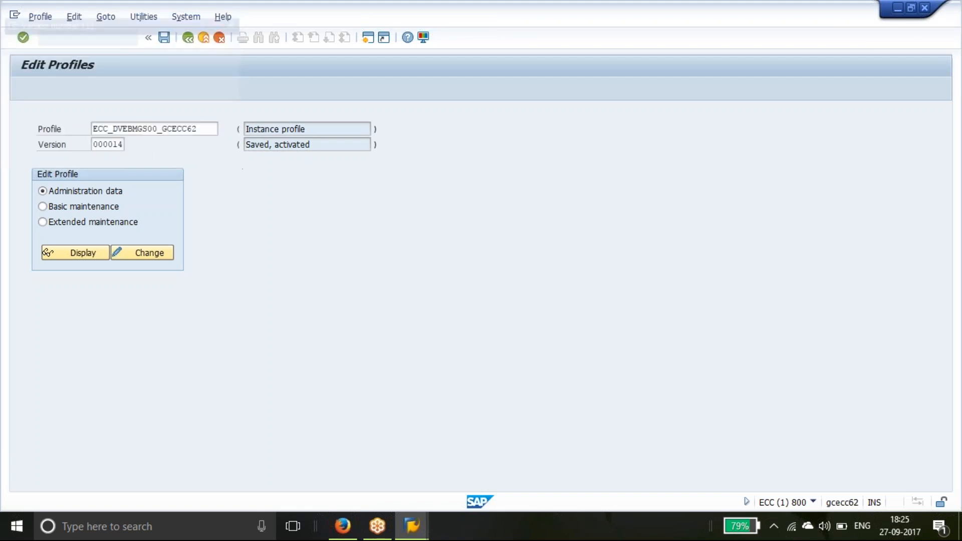
left_click(268, 22)
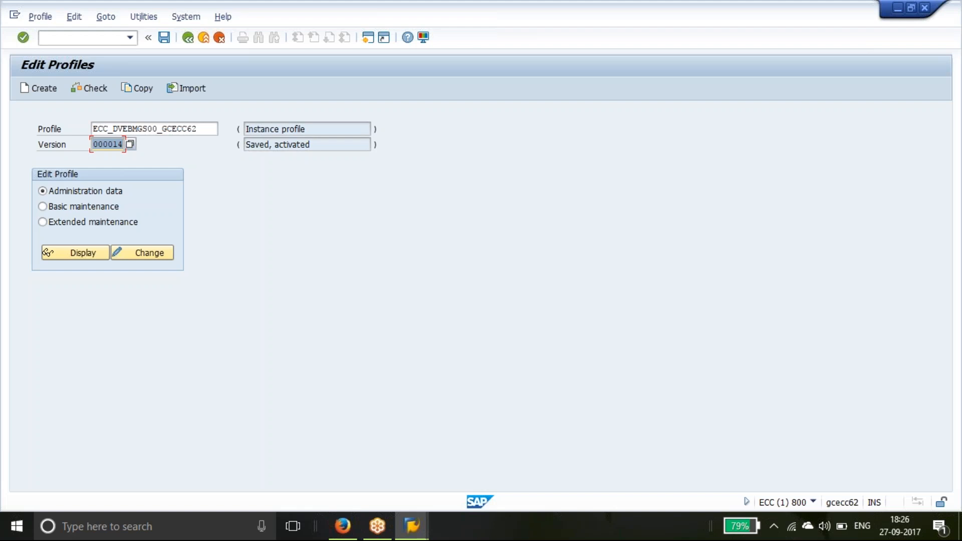
left_click(76, 254)
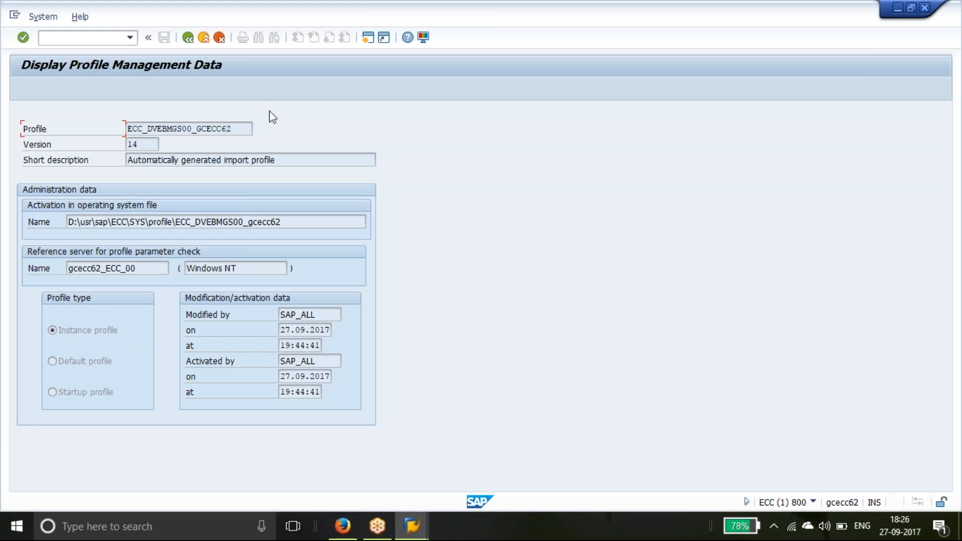
left_click(188, 39)
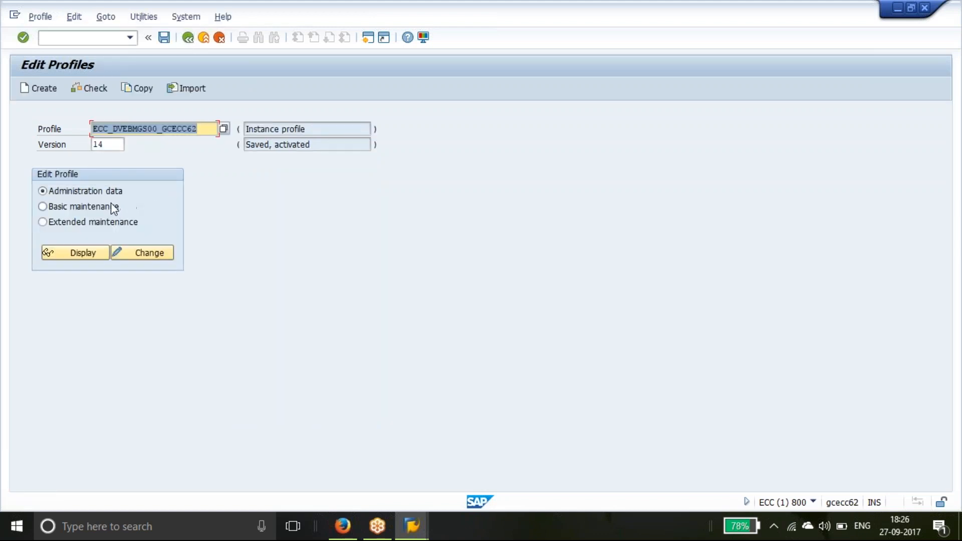
Glance at basic maintenance, then display version 14's active parameters in extended maintenance
left_click(111, 206)
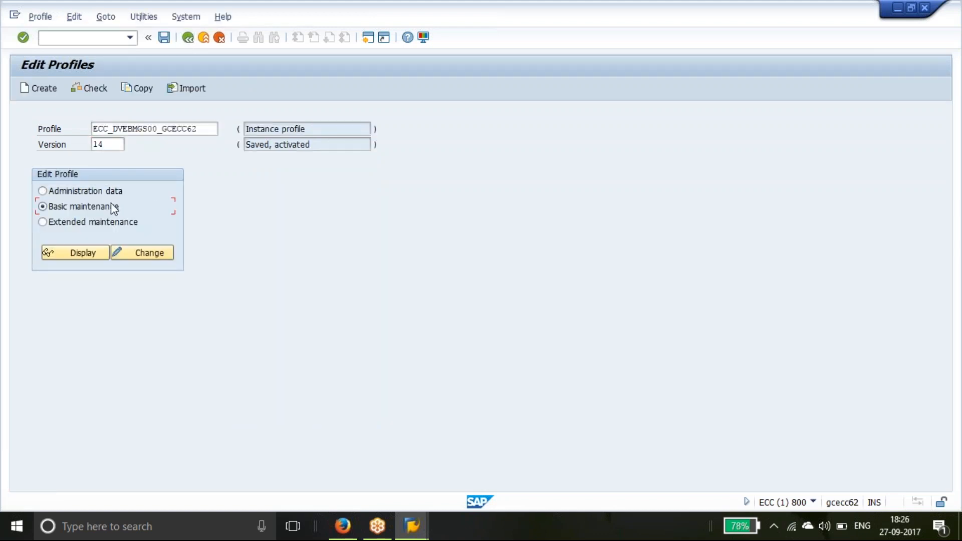
left_click(88, 254)
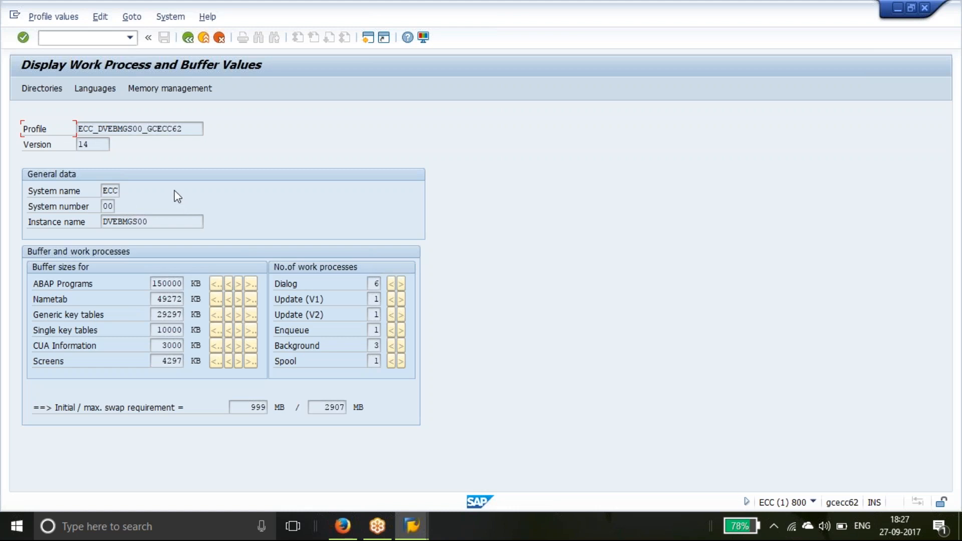
left_click(190, 39)
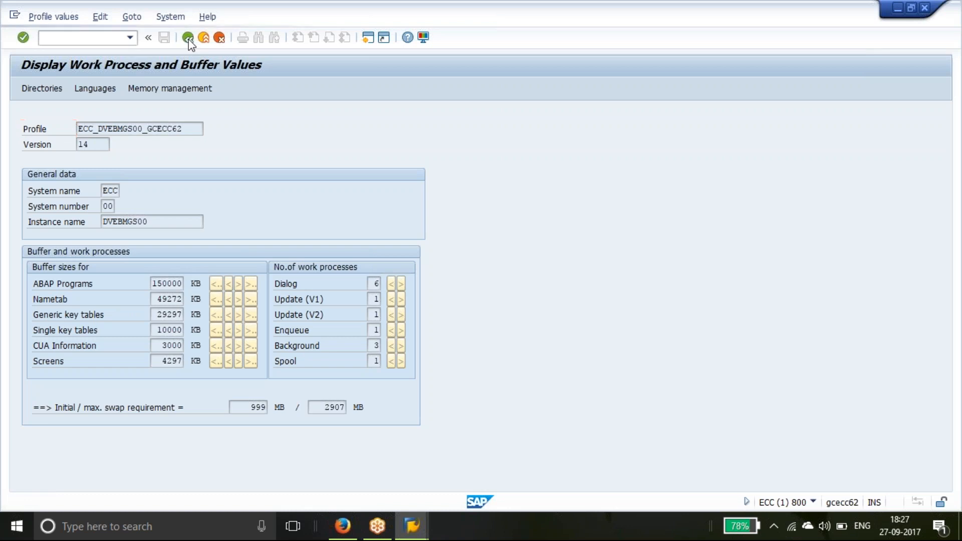
left_click(111, 223)
left_click(98, 253)
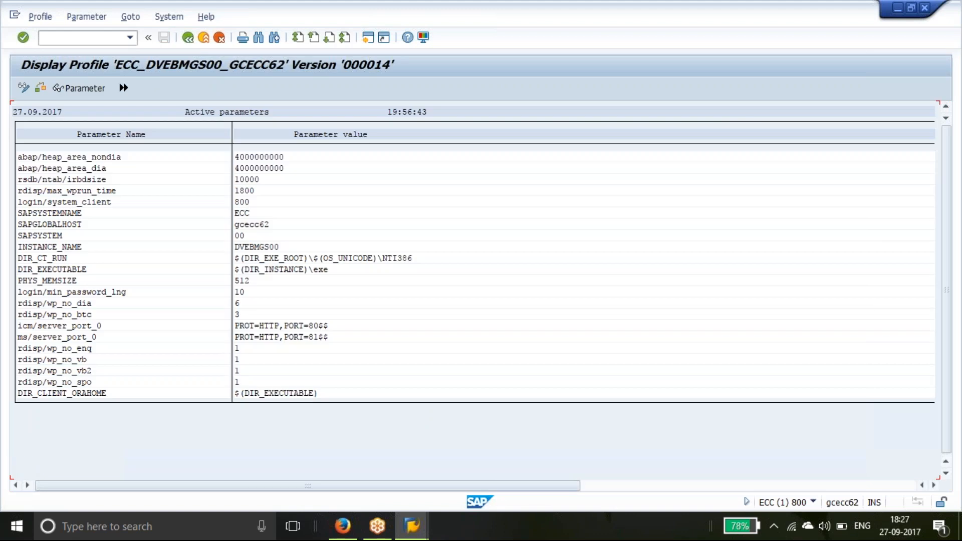
Switch profile ECC_DVEBMGS00_GCECC62 to change mode and create a new parameter entry
left_click(27, 89)
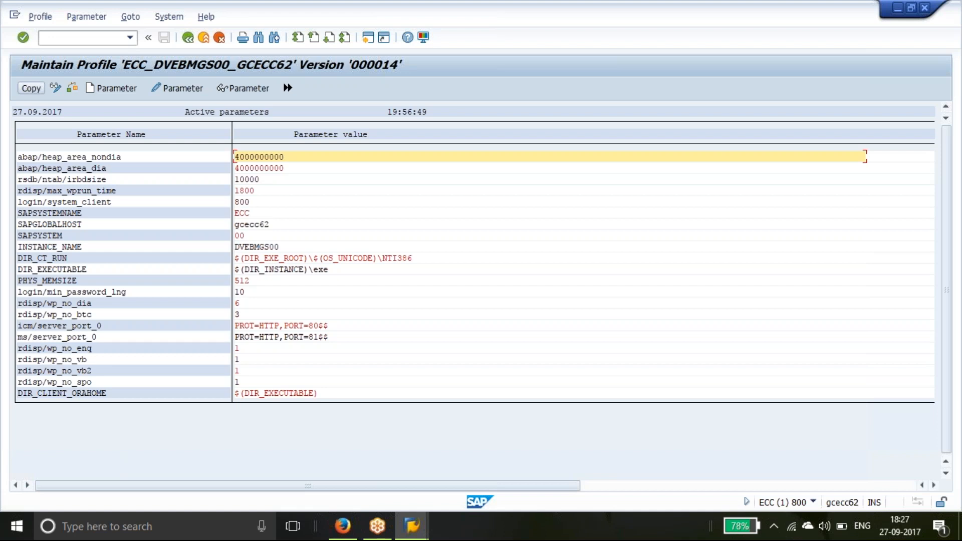
left_click(118, 87)
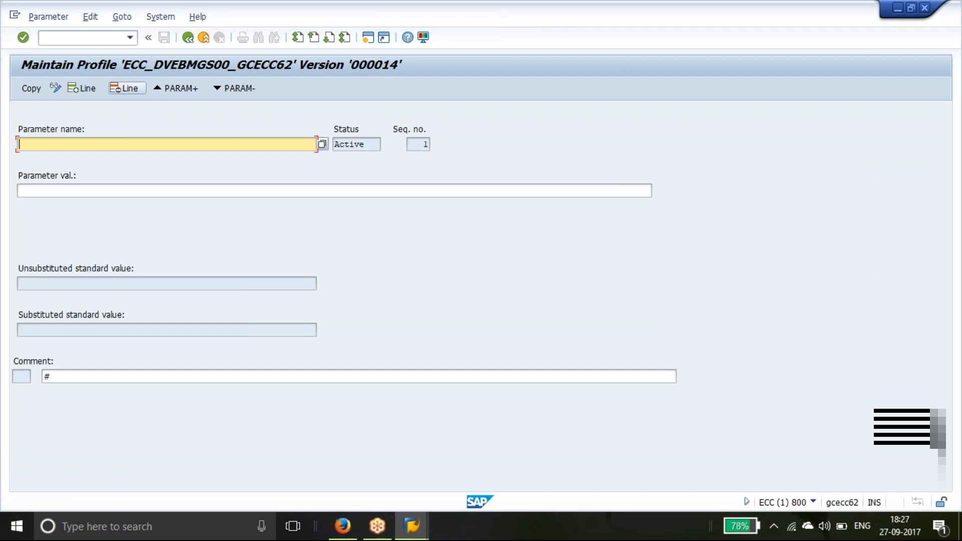
Browse login* parameter names in the value list, ending with DIR_ATRA picked then cleared
type("login*")
left_click(325, 146)
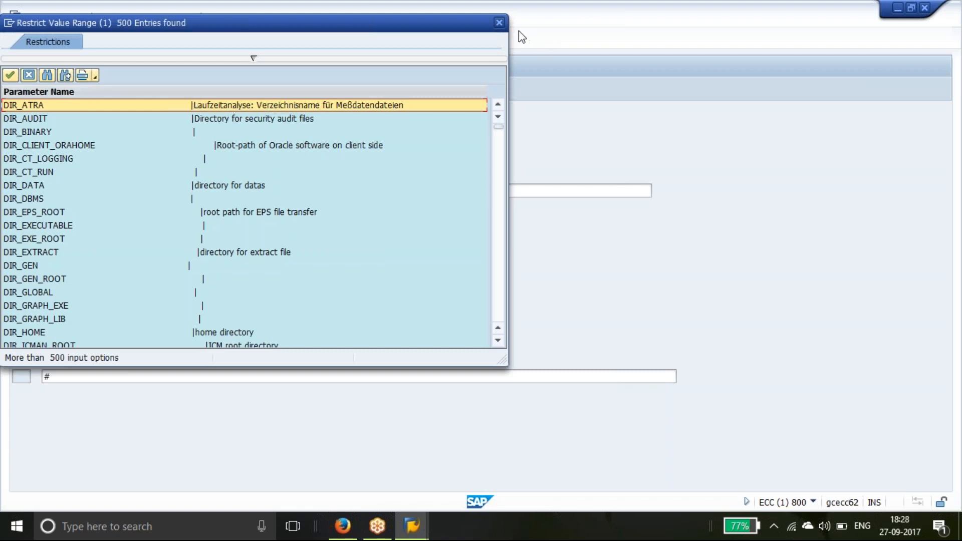
left_click(502, 24)
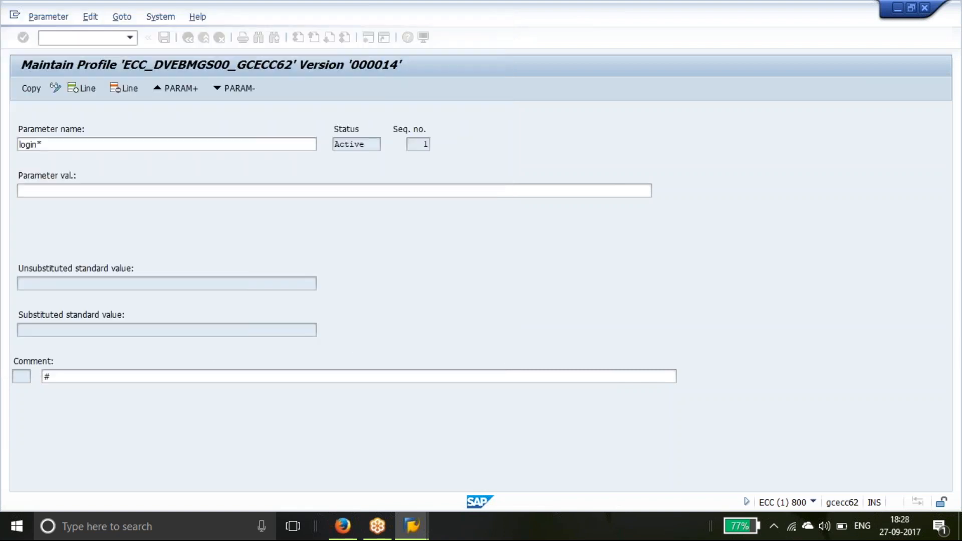
left_click(321, 148)
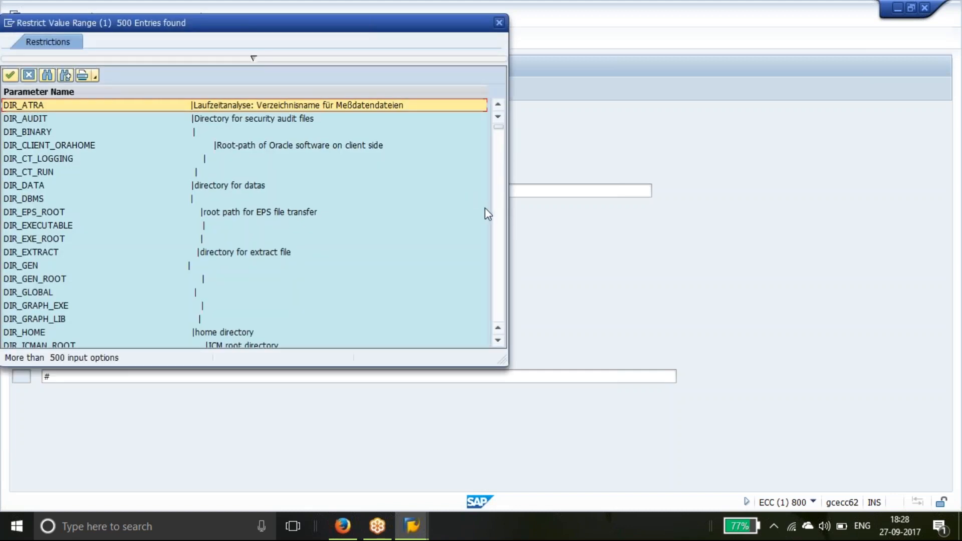
left_click(502, 224)
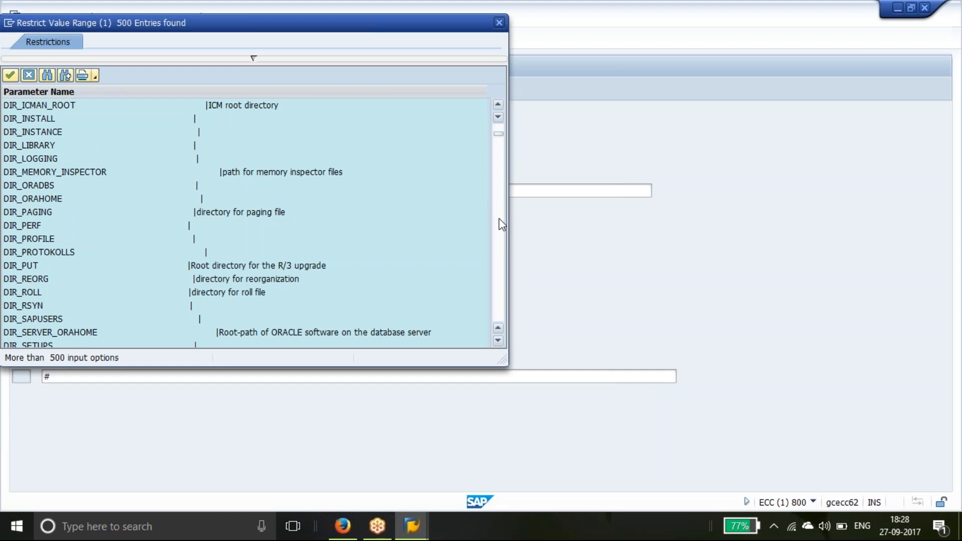
left_click(501, 224)
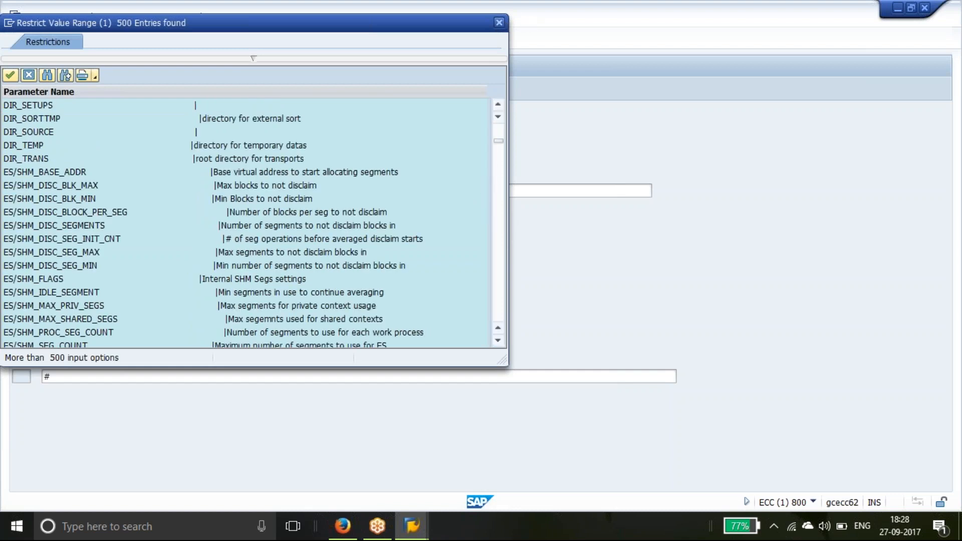
left_click(499, 22)
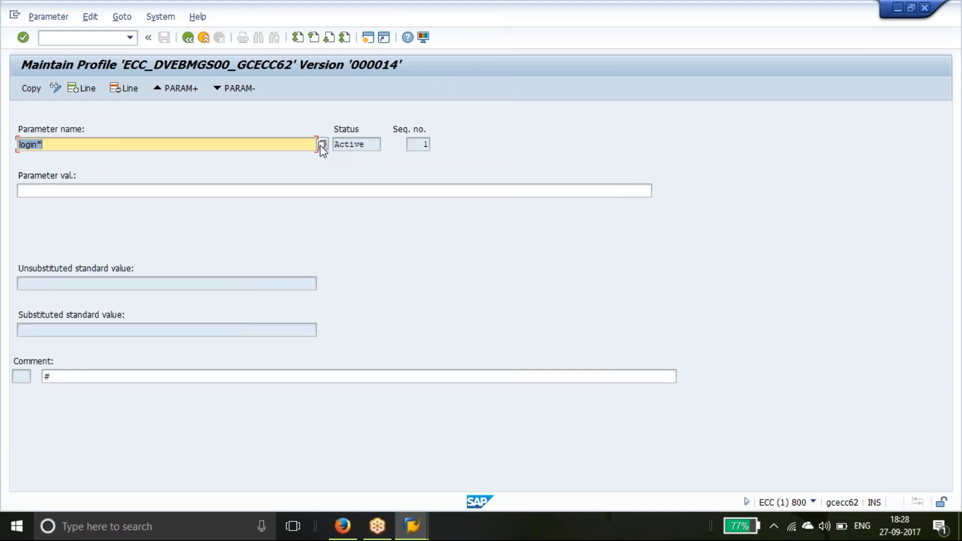
left_click(322, 145)
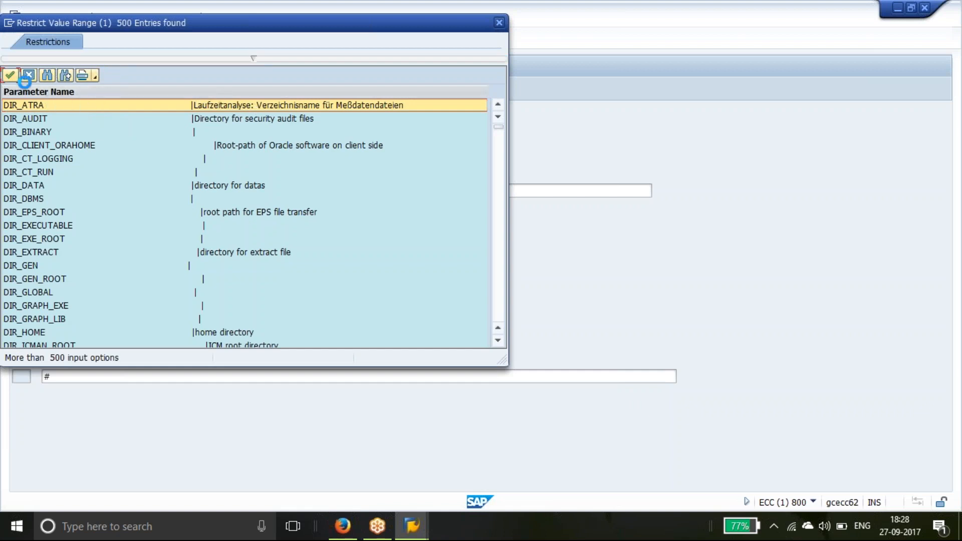
left_click(28, 75)
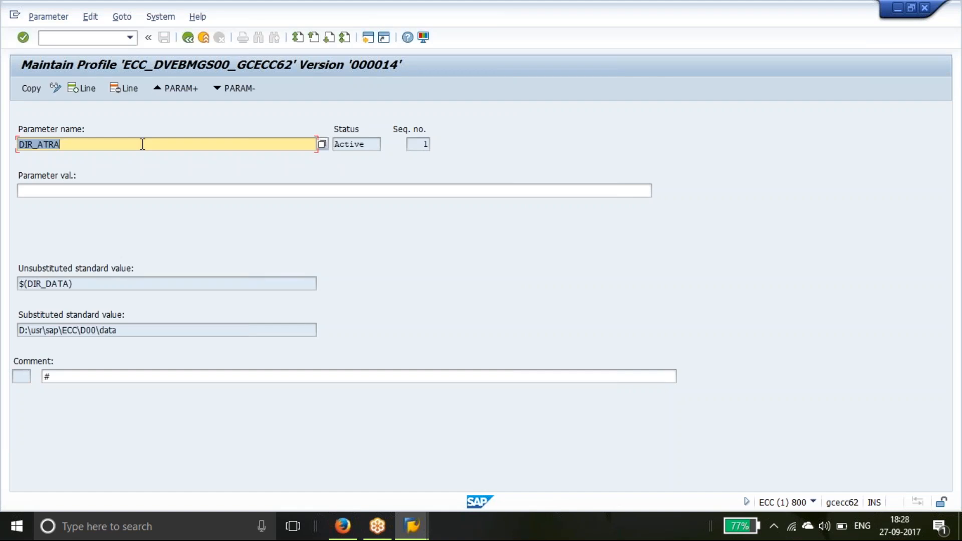
key("BackSpace")
Enter parameter name login/min_password_diff with value 2
type("login/min")
key("shift+Tab")
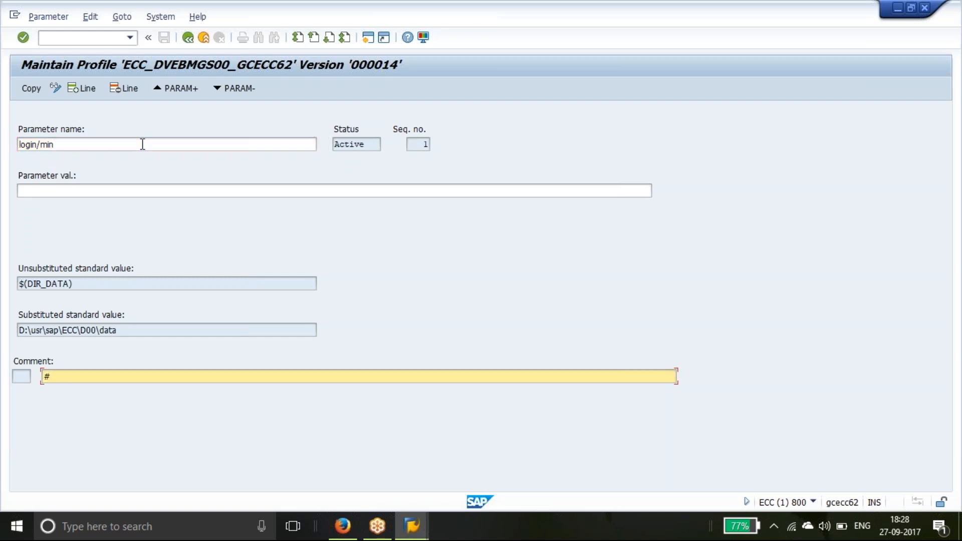
key("Tab")
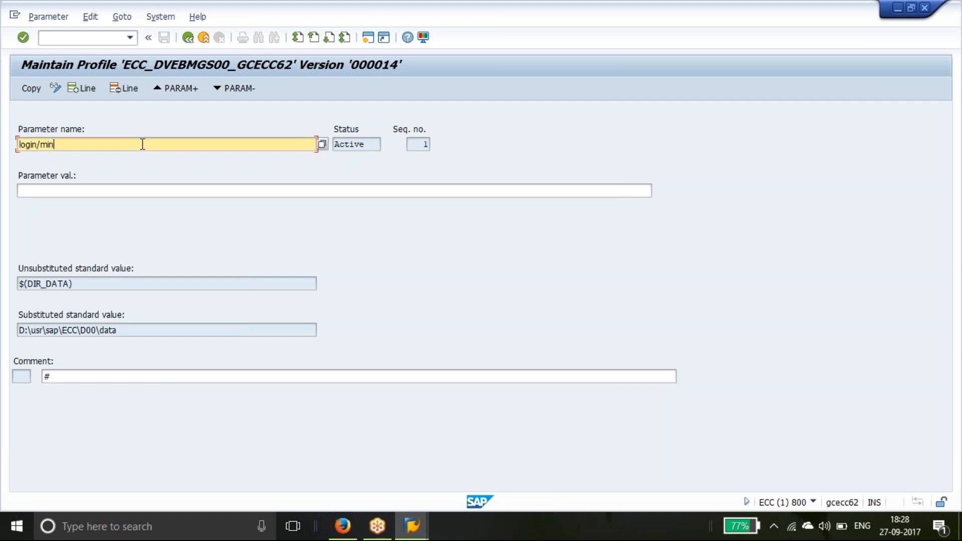
type("_password_diff")
key("BackSpace")
key("BackSpace")
key("BackSpace")
type("iff")
left_click(350, 186)
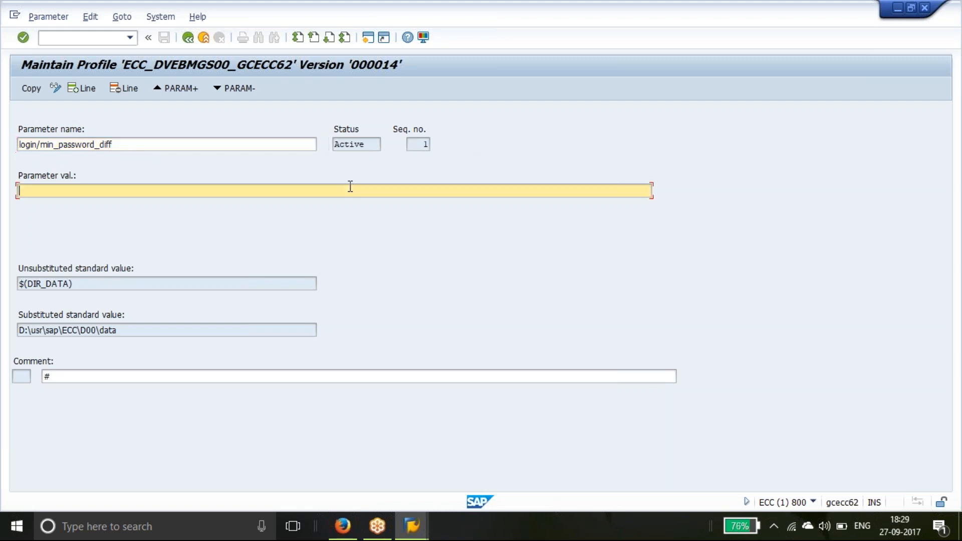
type("2")
left_click(30, 90)
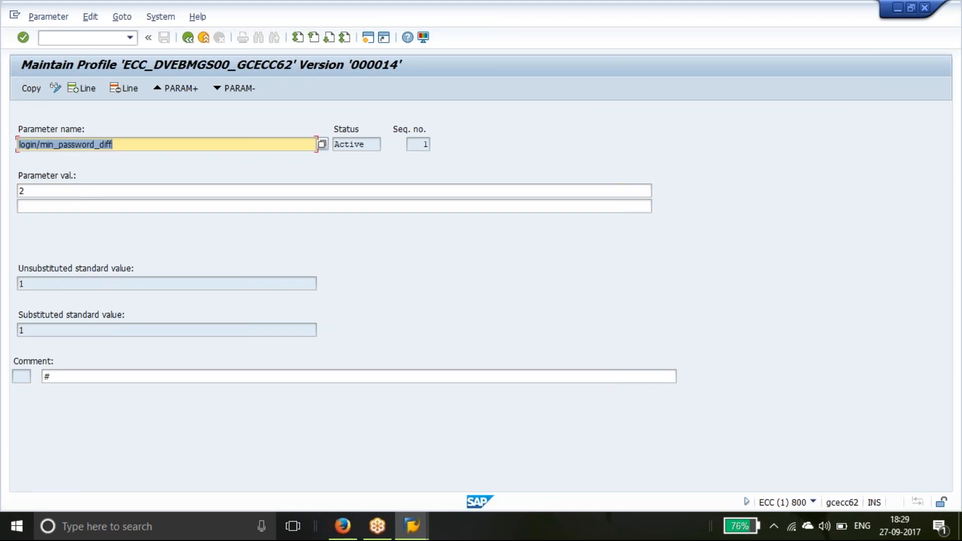
Copy the new parameter into the profile, check its 'parameter created' comment, and go back
left_click(87, 207)
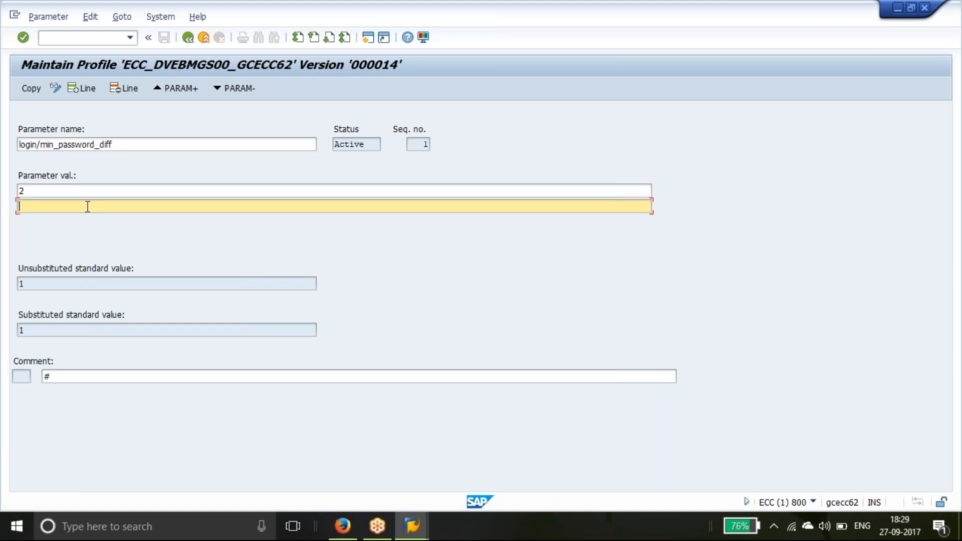
left_click(92, 281)
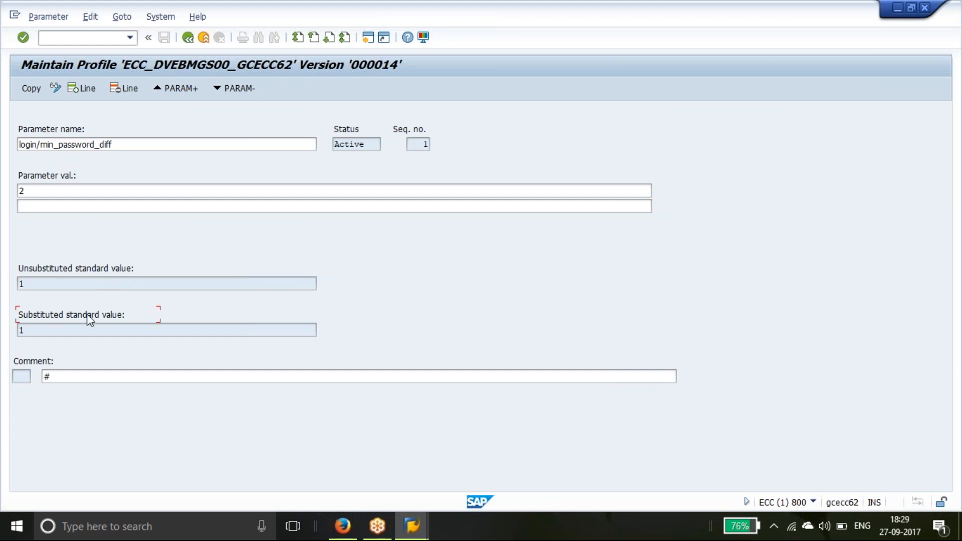
left_click(24, 89)
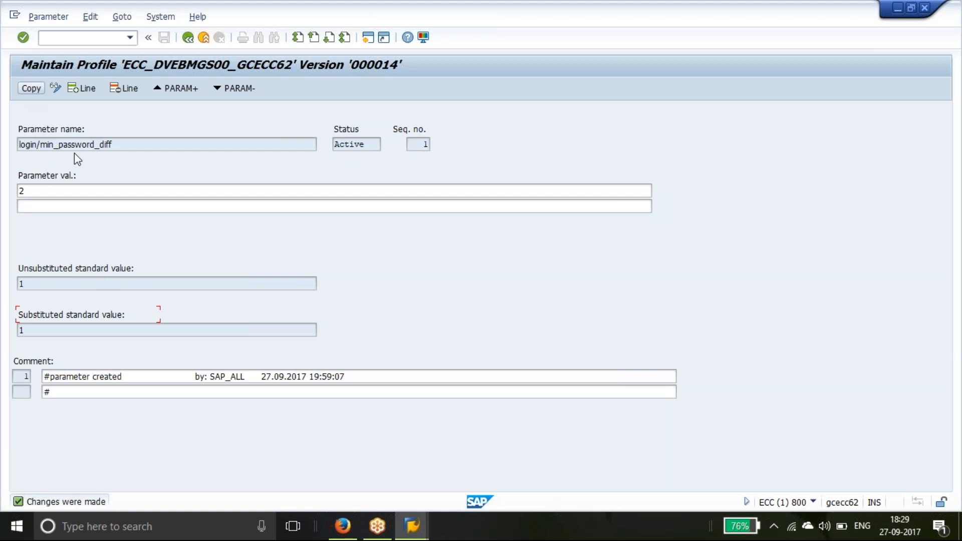
left_click(239, 380)
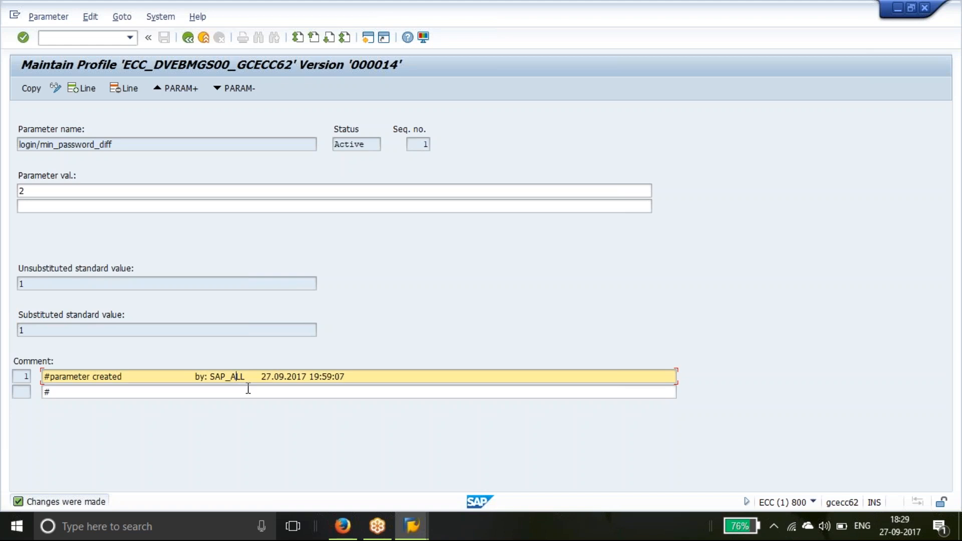
left_click(190, 38)
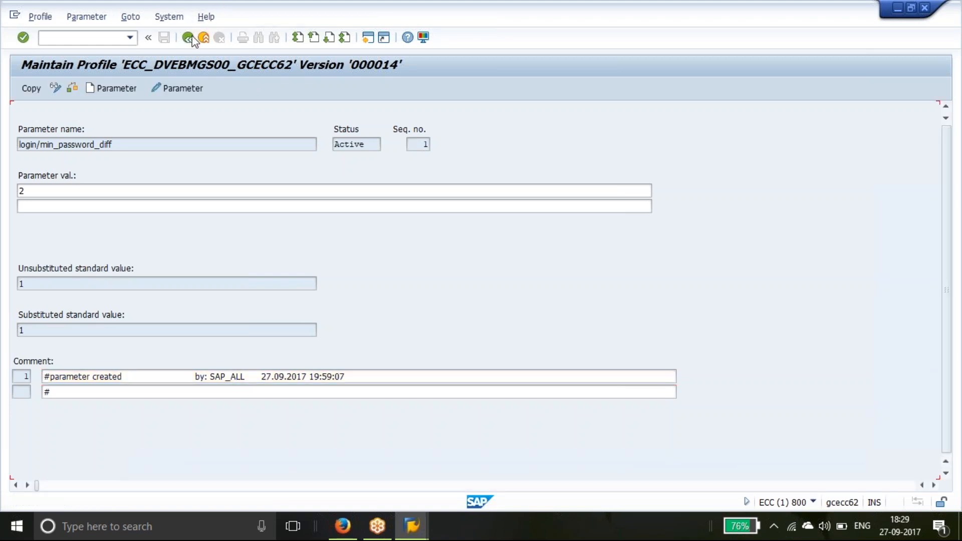
Go back twice and confirm saving the changes to transfer the profile
left_click(192, 38)
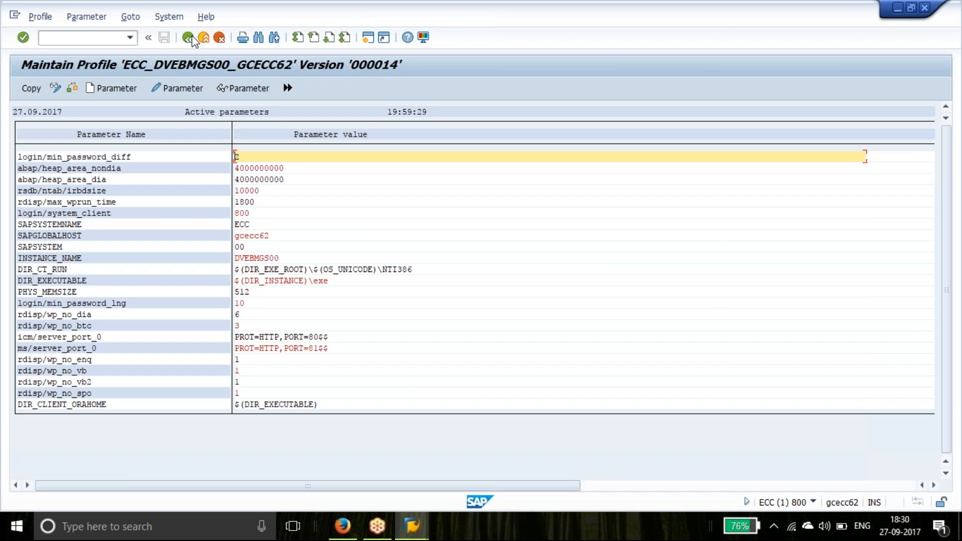
left_click(189, 39)
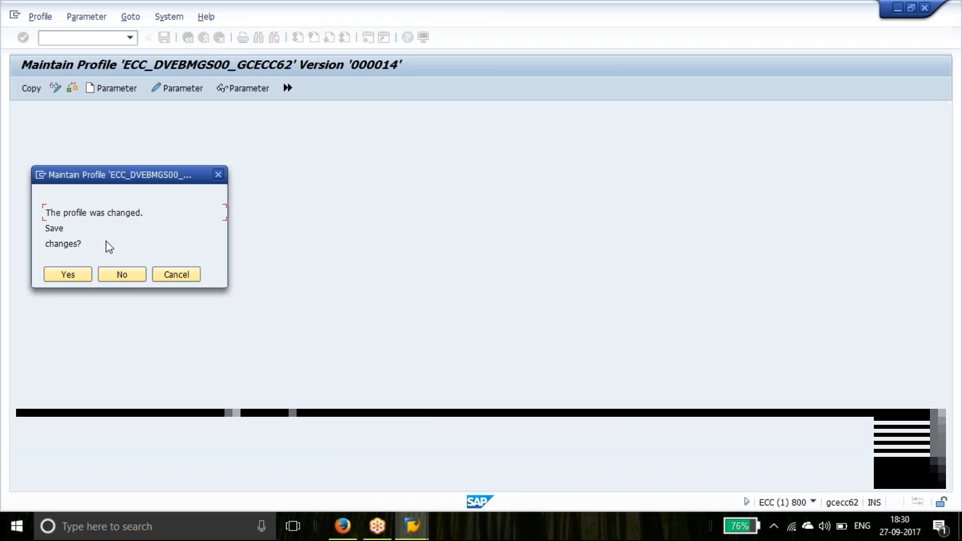
left_click(77, 277)
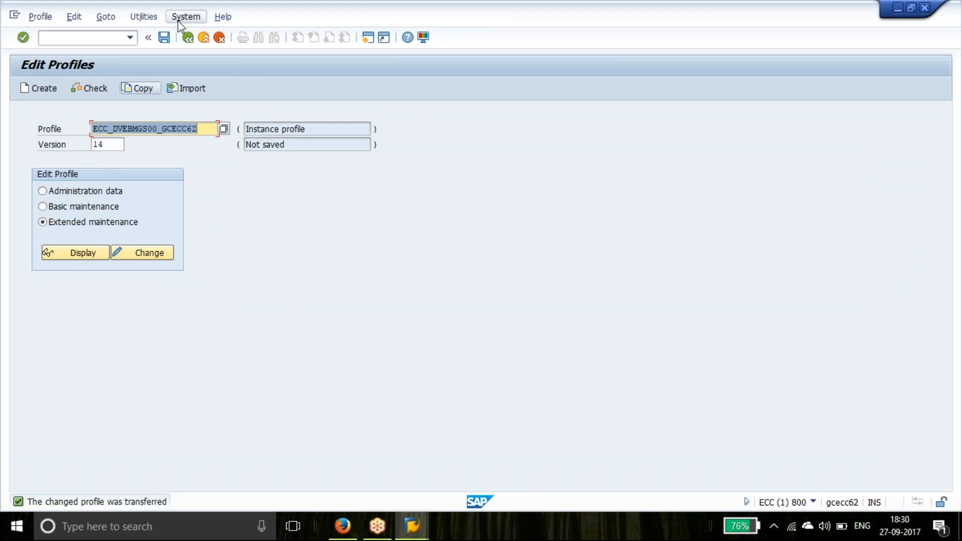
Save the instance profile, activate it as version 15, and confirm the saved-and-activated message
left_click(167, 38)
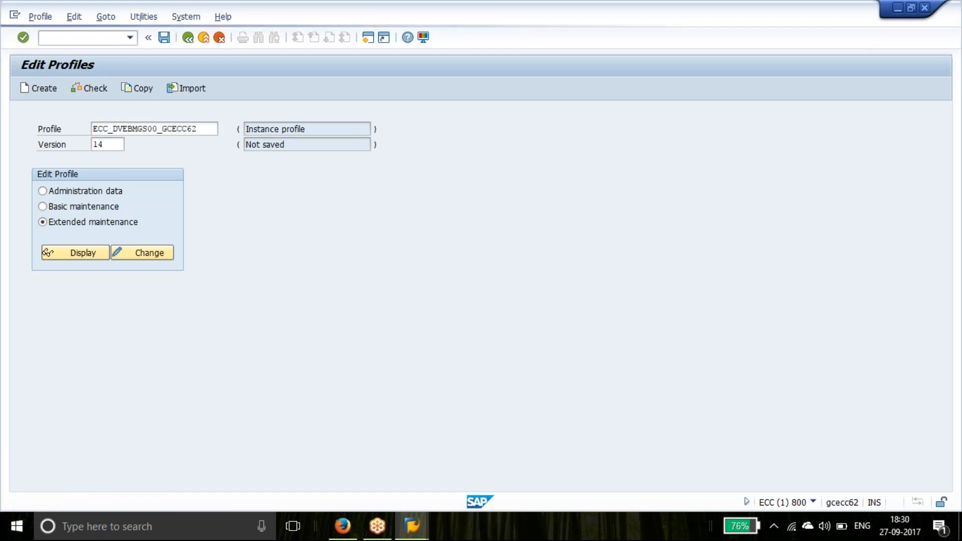
left_click(193, 259)
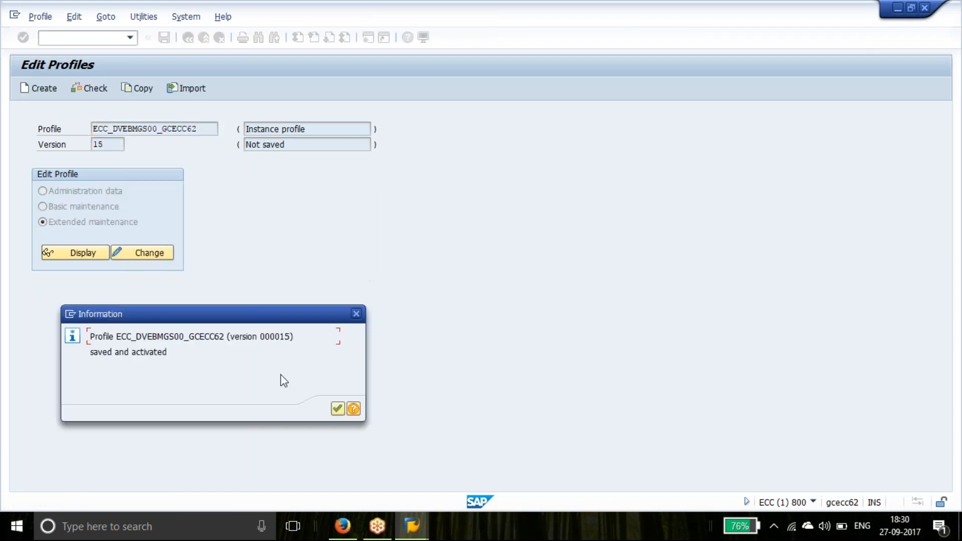
left_click(337, 409)
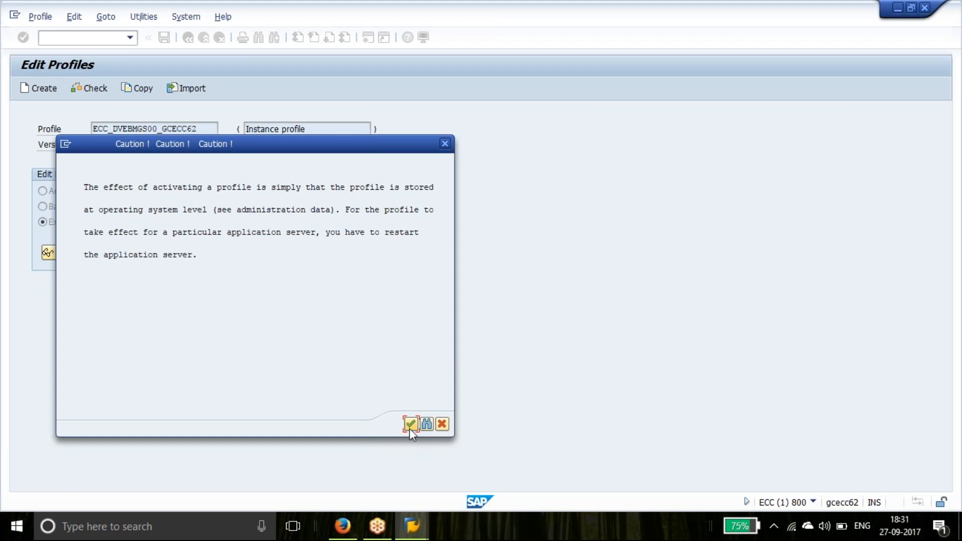
Accept the server-restart caution and run the operation-mode consistency check on the profile
left_click(410, 425)
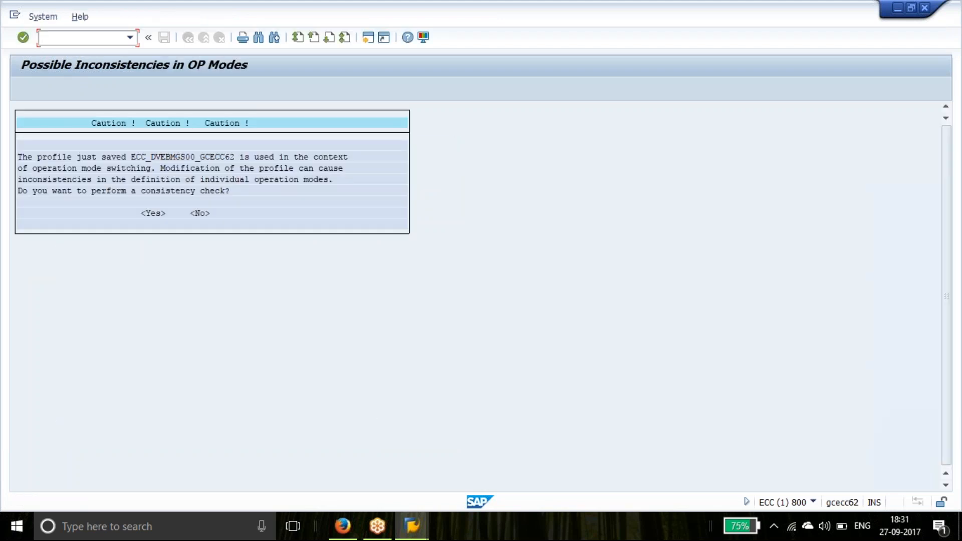
left_click(153, 213)
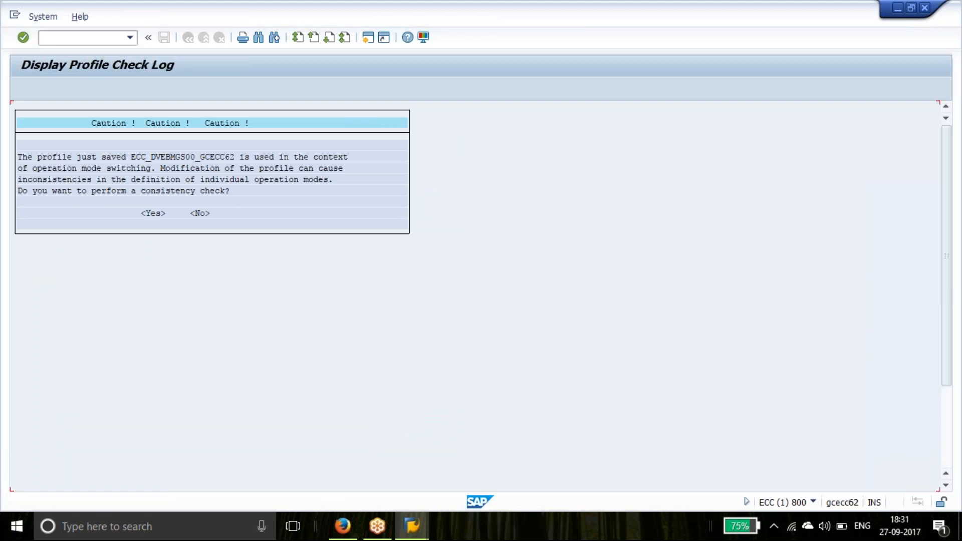